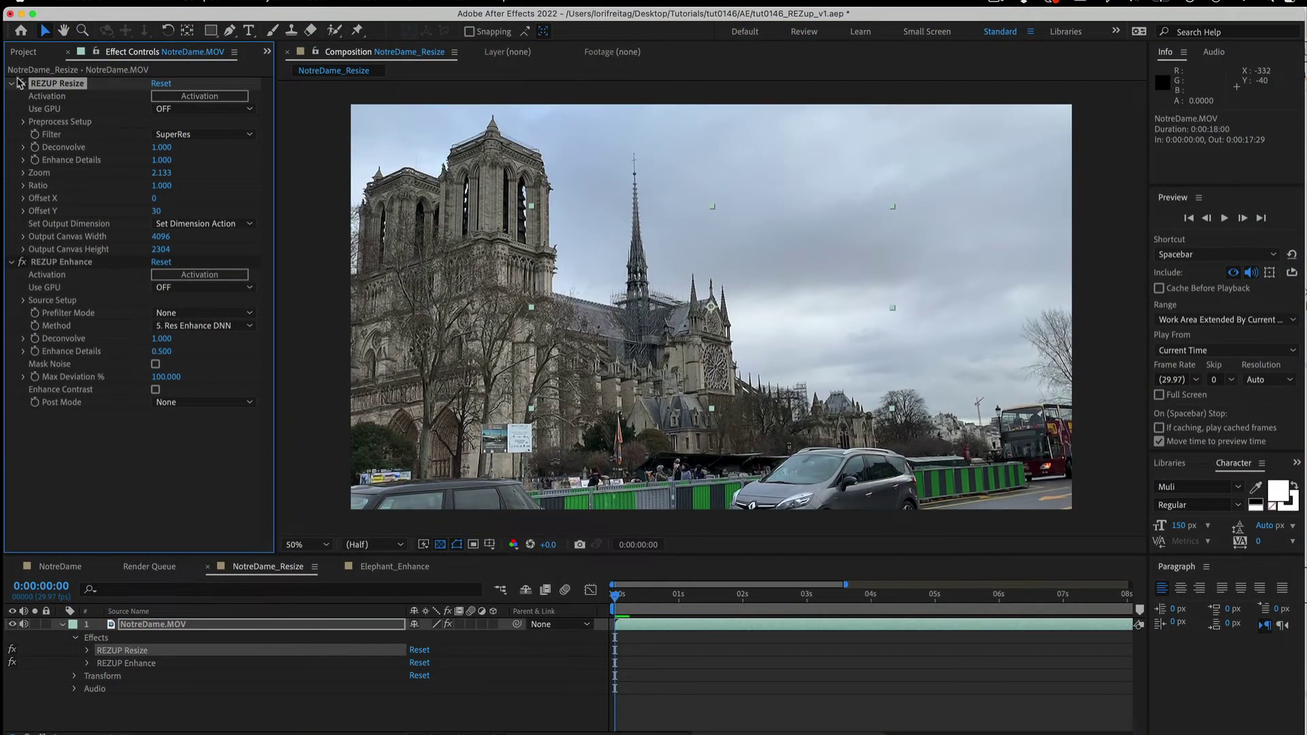
Inspect the REZUP Enhance and REZUP Resize effects on the 1920 x 1080 NotreDame.MOV footage.
left_click(71, 264)
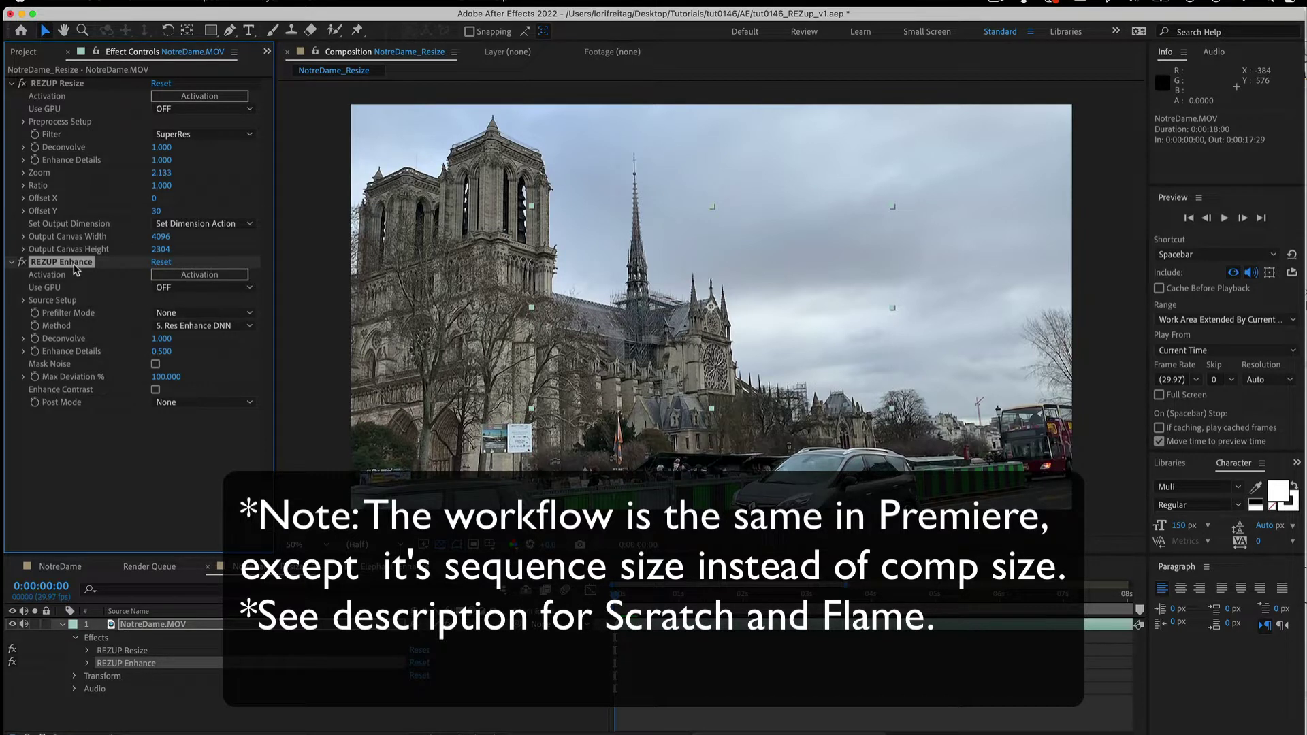
key("e")
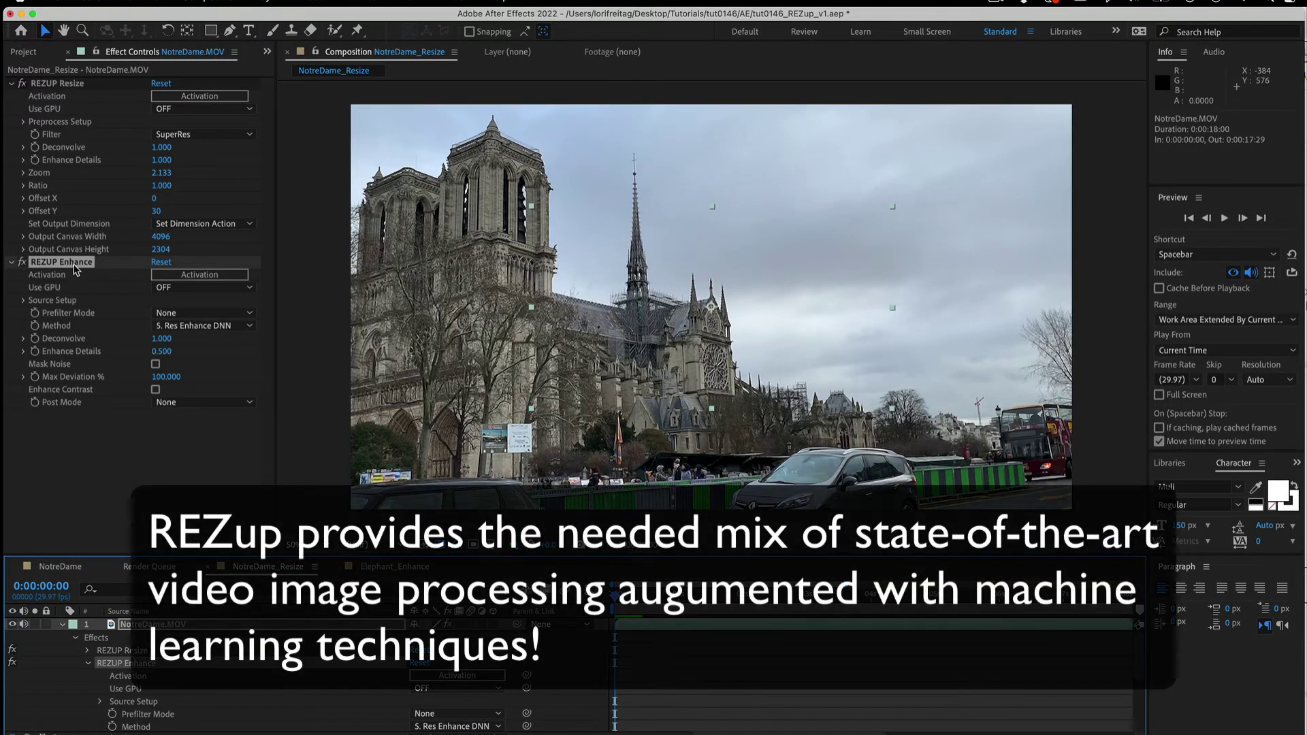
left_click(31, 85)
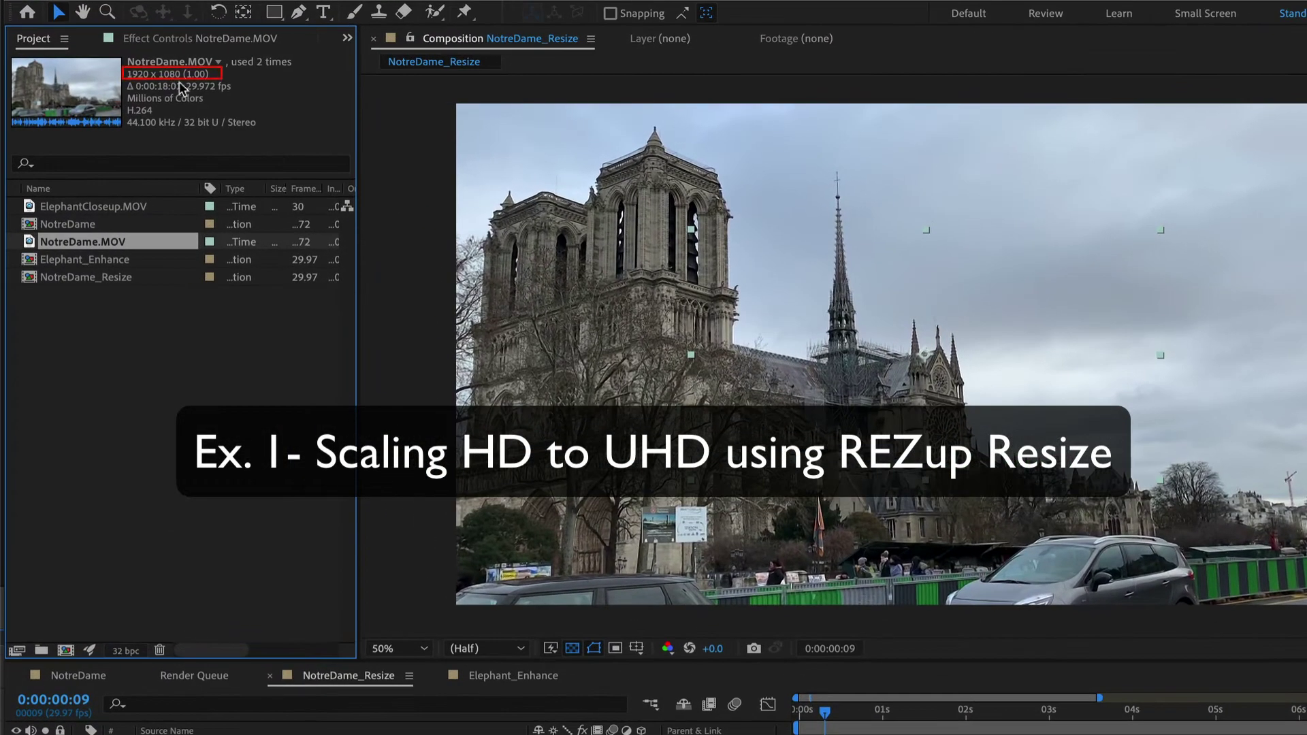
View the comp at 100% and create a new NotreDame 2 comp from NotreDame.MOV.
left_click(69, 277)
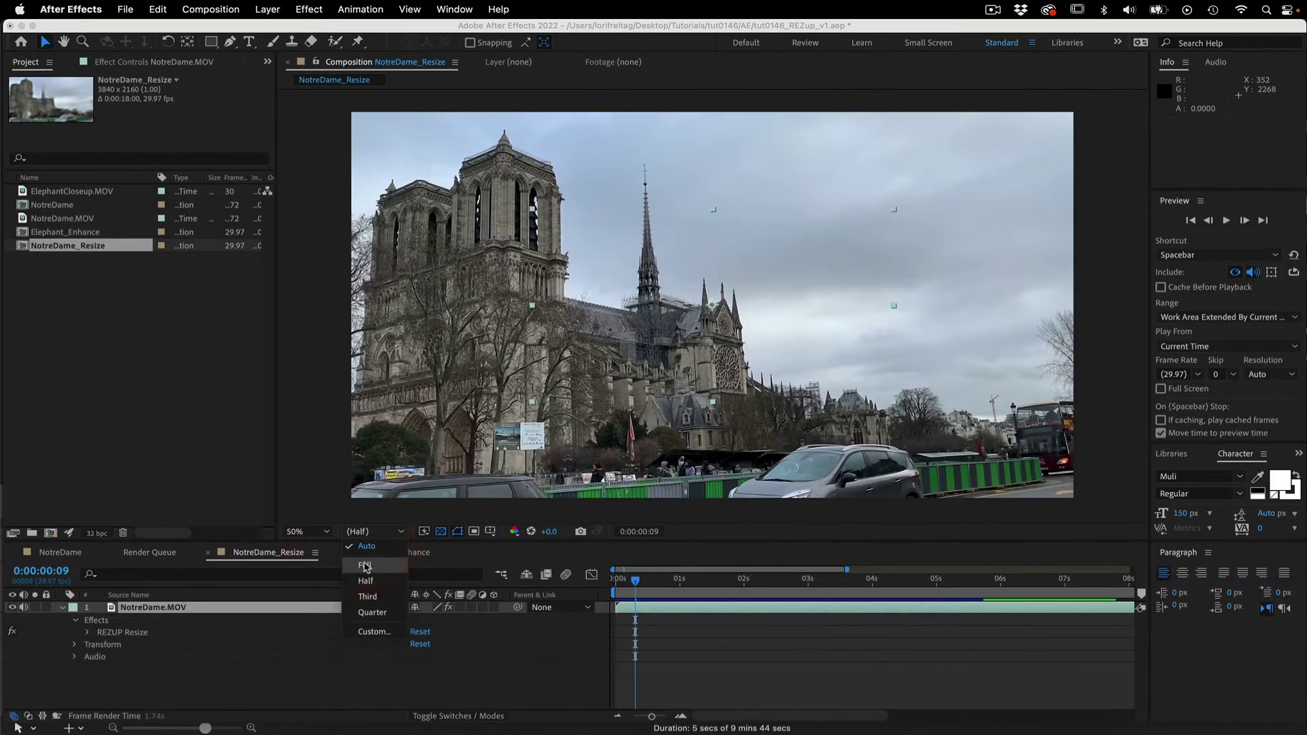
left_click(403, 469)
left_click(307, 422)
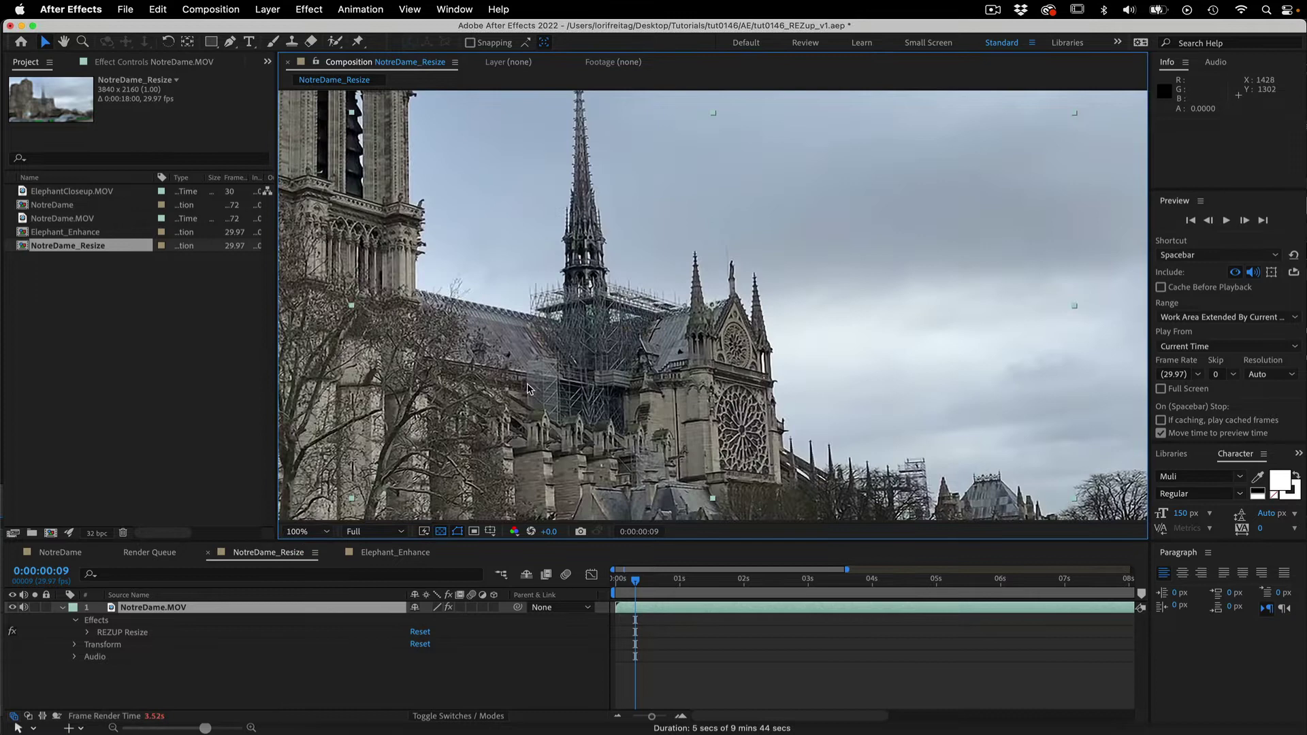
left_click_drag(61, 218, 53, 530)
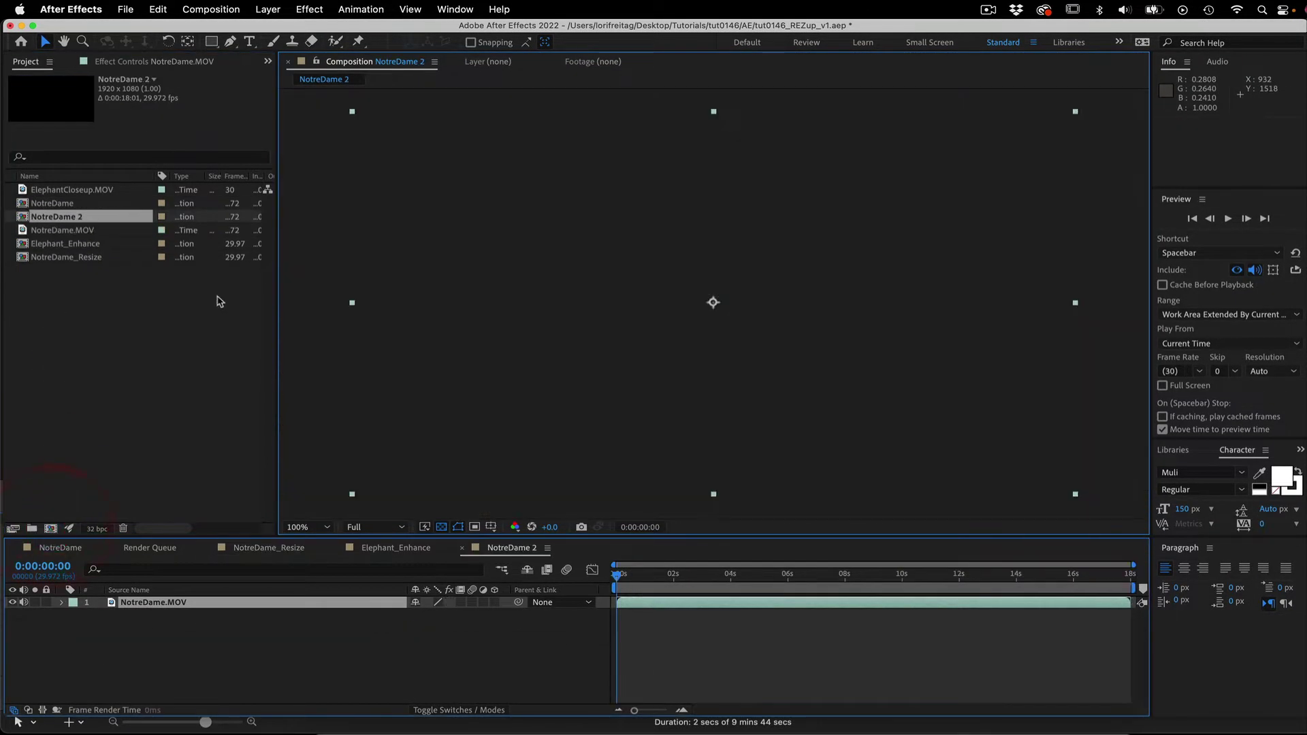
Set the NotreDame 2 comp width to 3840 so it becomes 3840 x 2160.
left_click(195, 9)
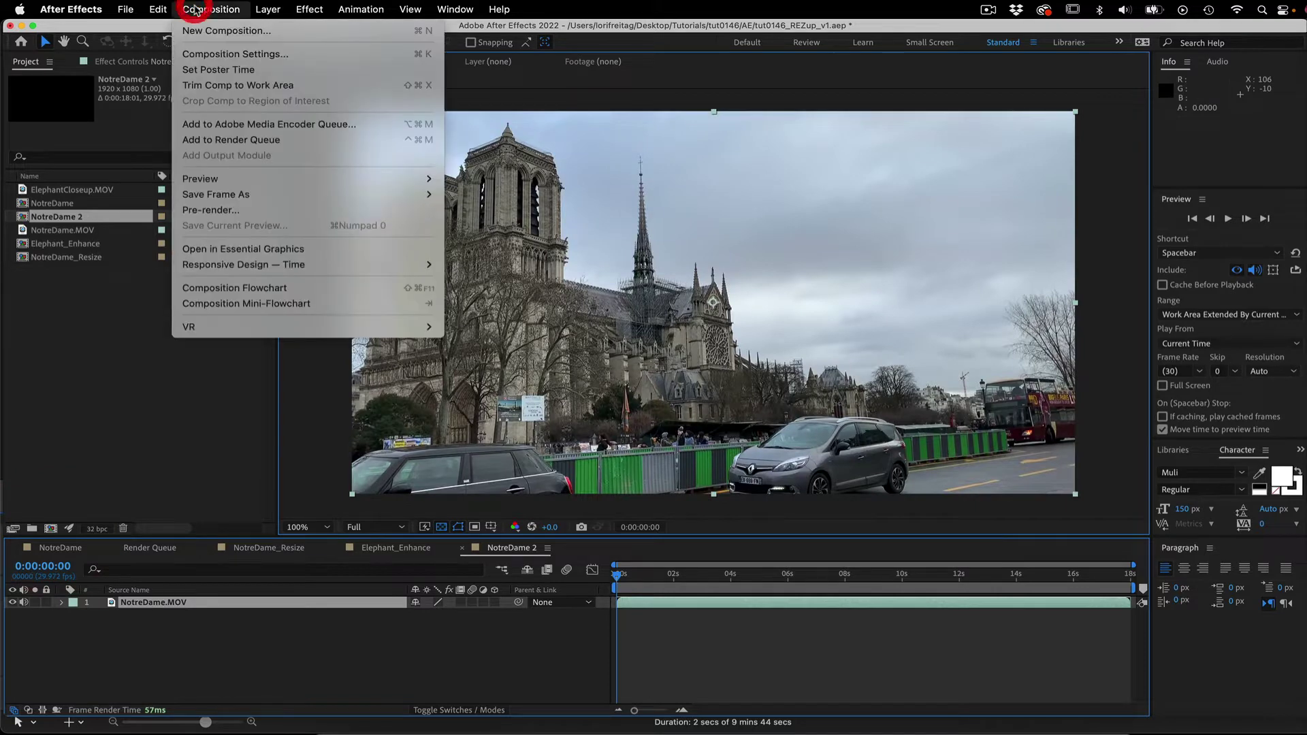
left_click(221, 54)
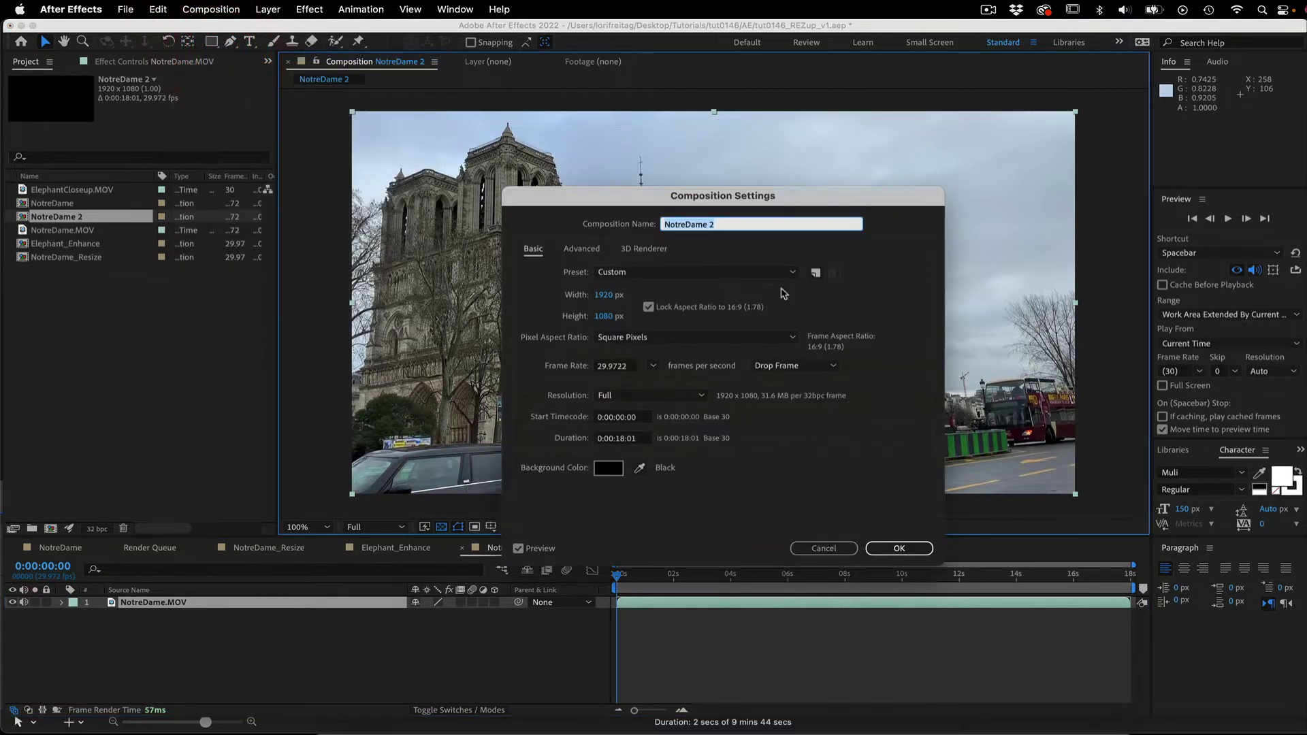
left_click(602, 297)
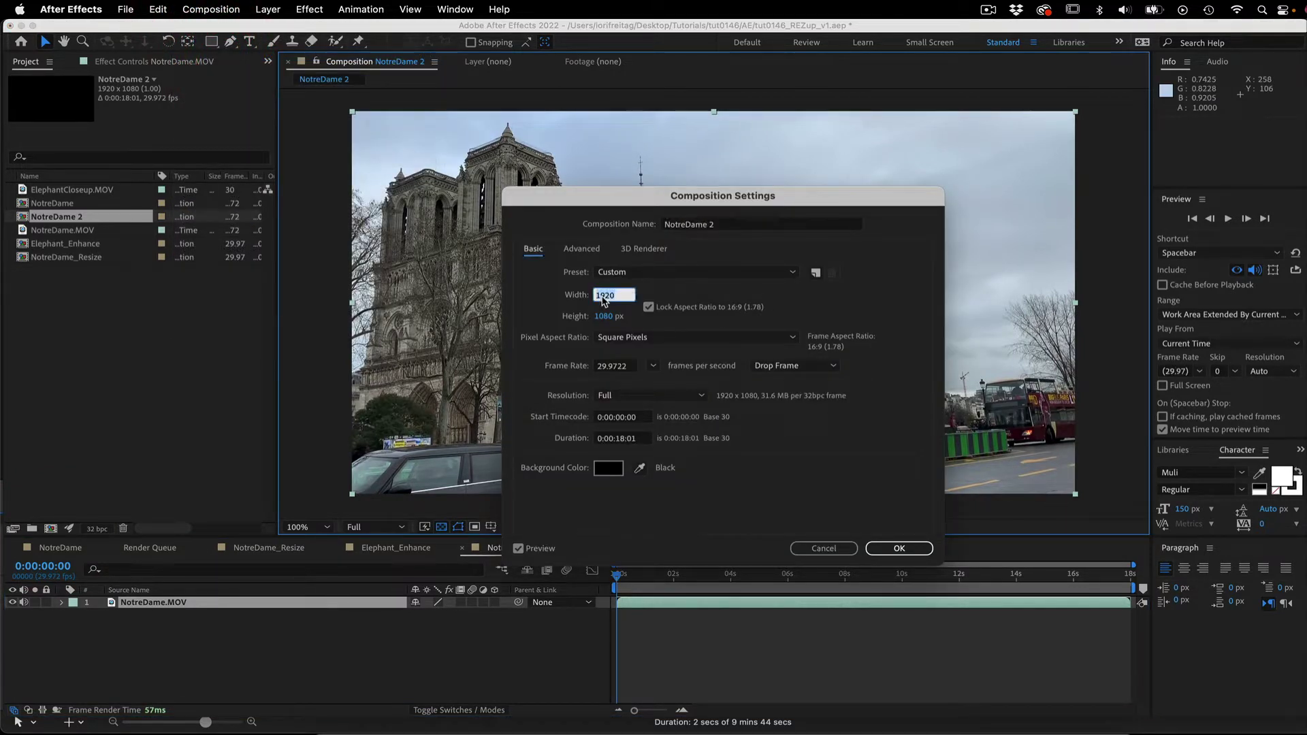
type("3840")
left_click(899, 548)
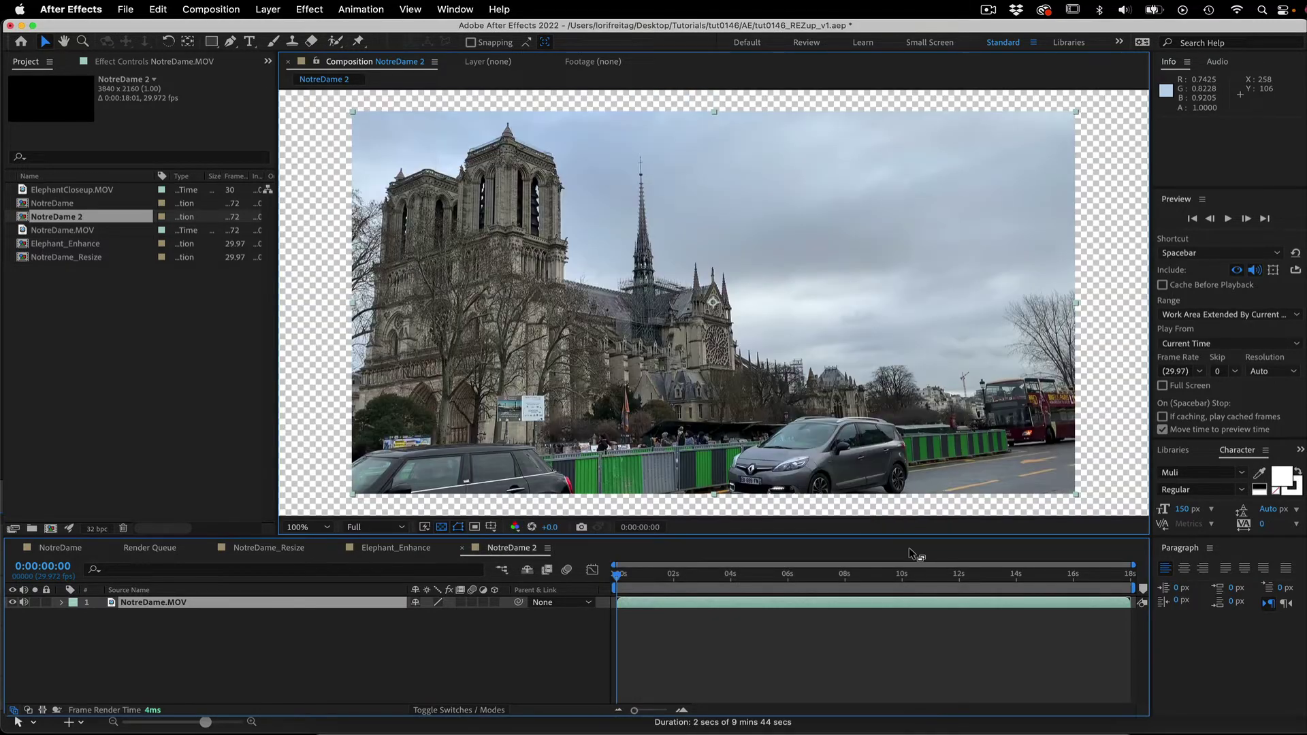
Apply the REZUP Resize effect from RE:Vision Plug-ins to the NotreDame.MOV footage.
left_click(309, 8)
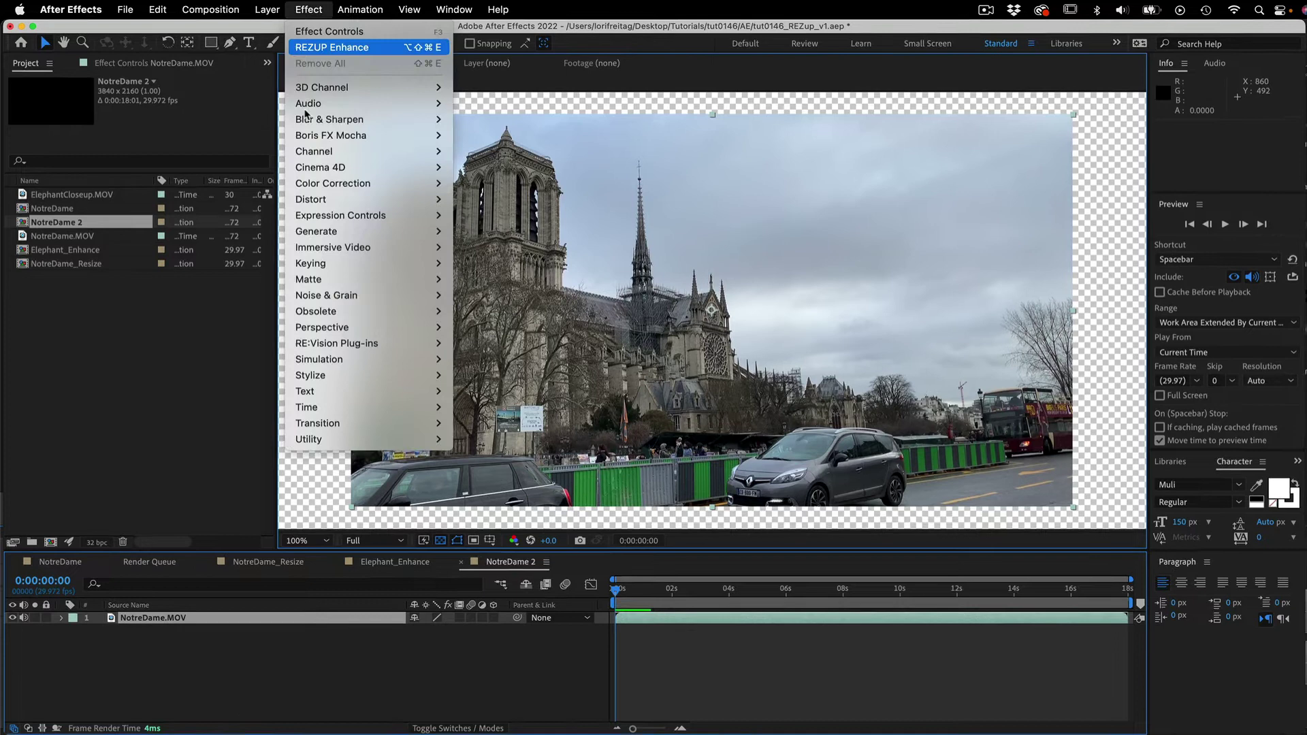
mouse_move(406, 341)
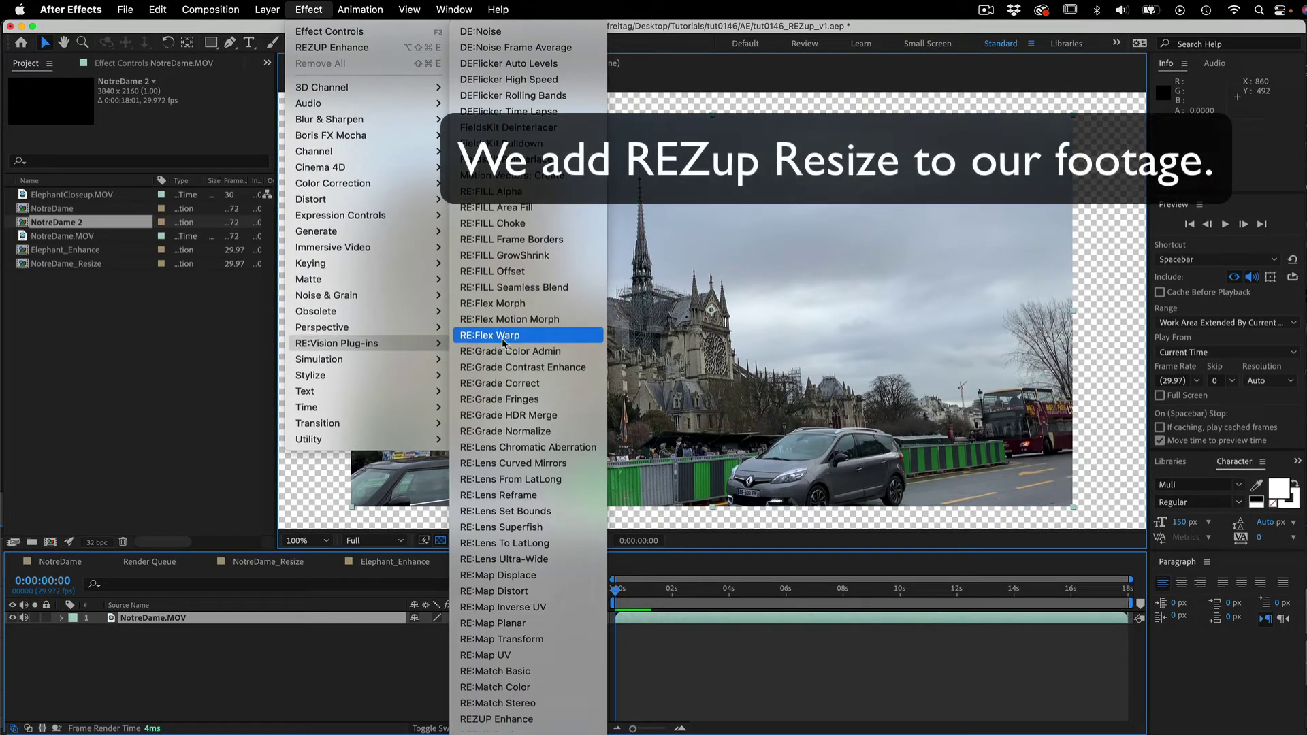
scroll(531, 657, "down", 2)
scroll(531, 657, "down", 2)
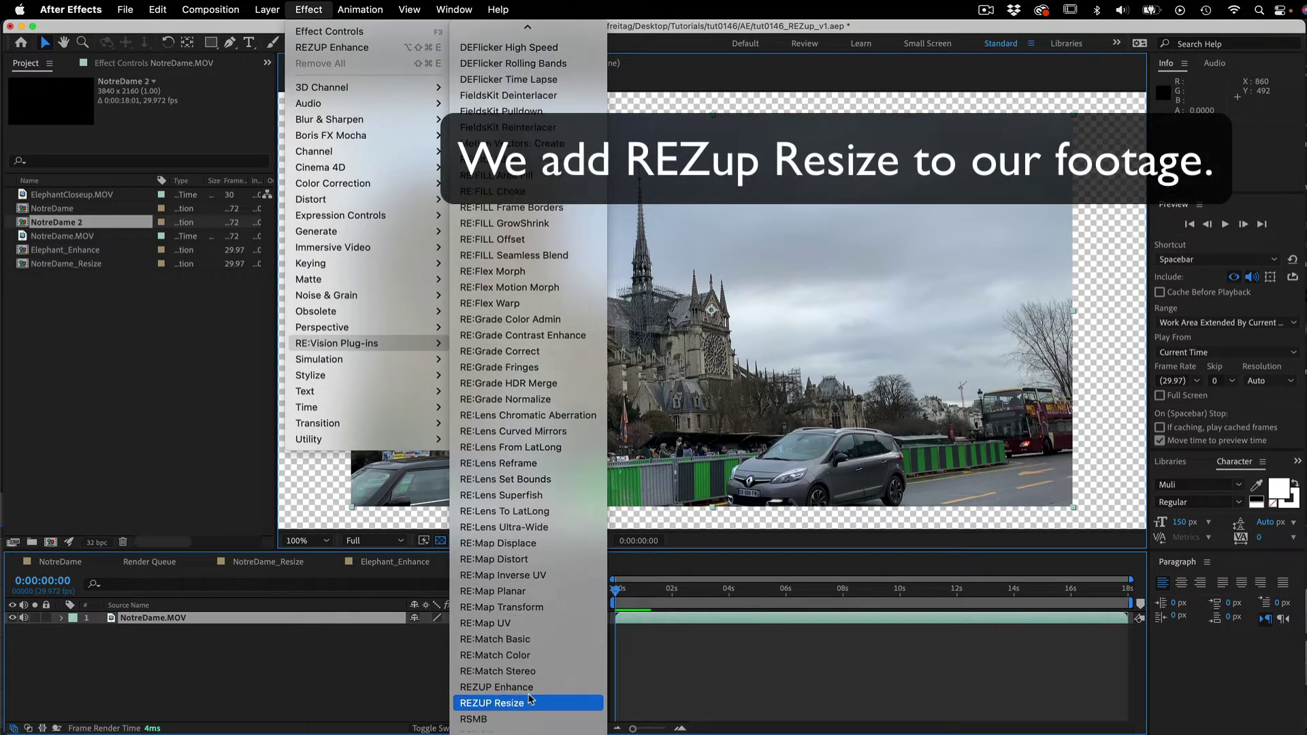
left_click(530, 701)
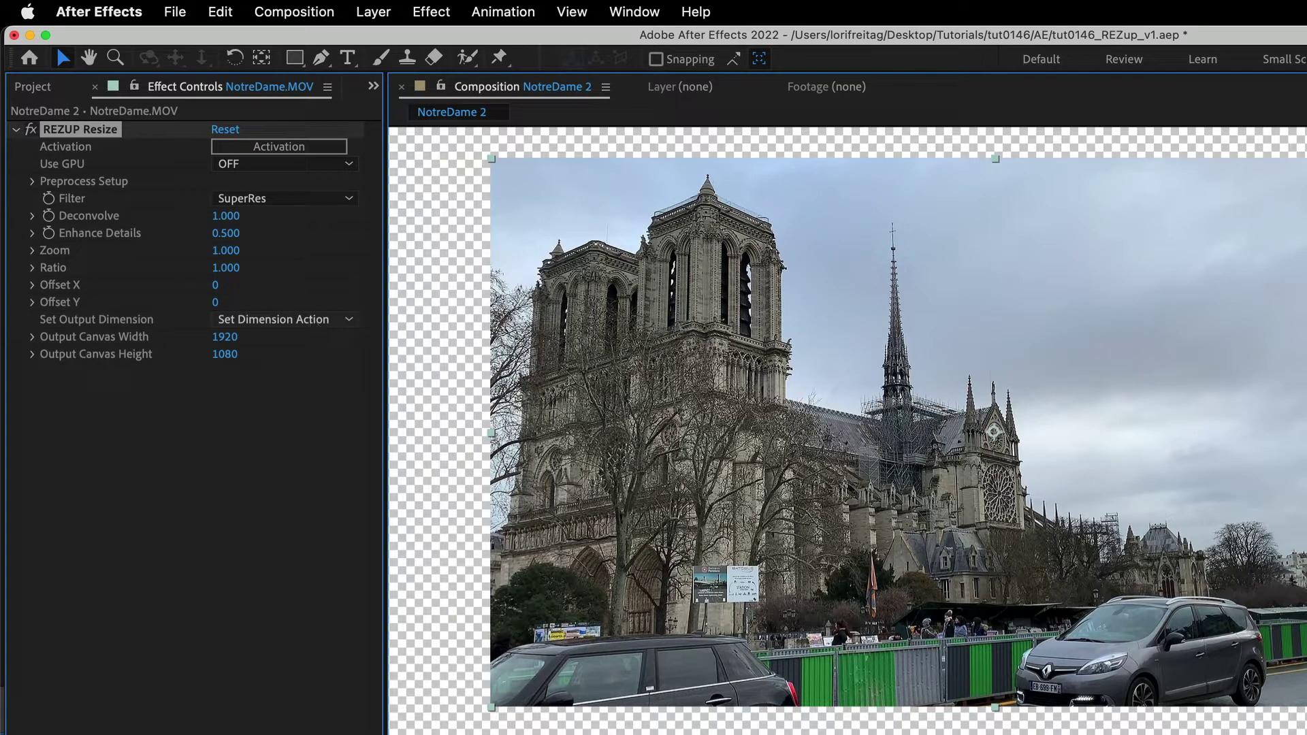
Set REZUP Resize output dimension to Set to Comp Size, then Set Zoom for 2x scaling.
left_click(282, 319)
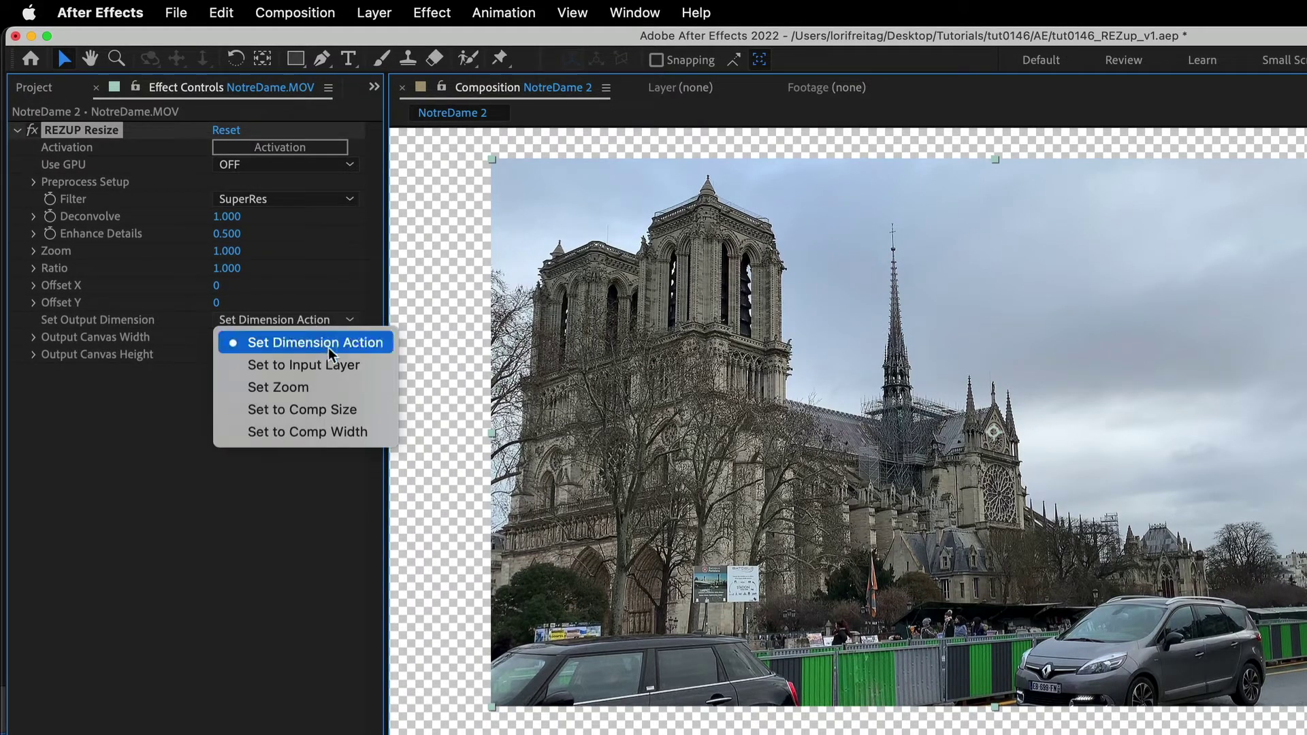
left_click(330, 409)
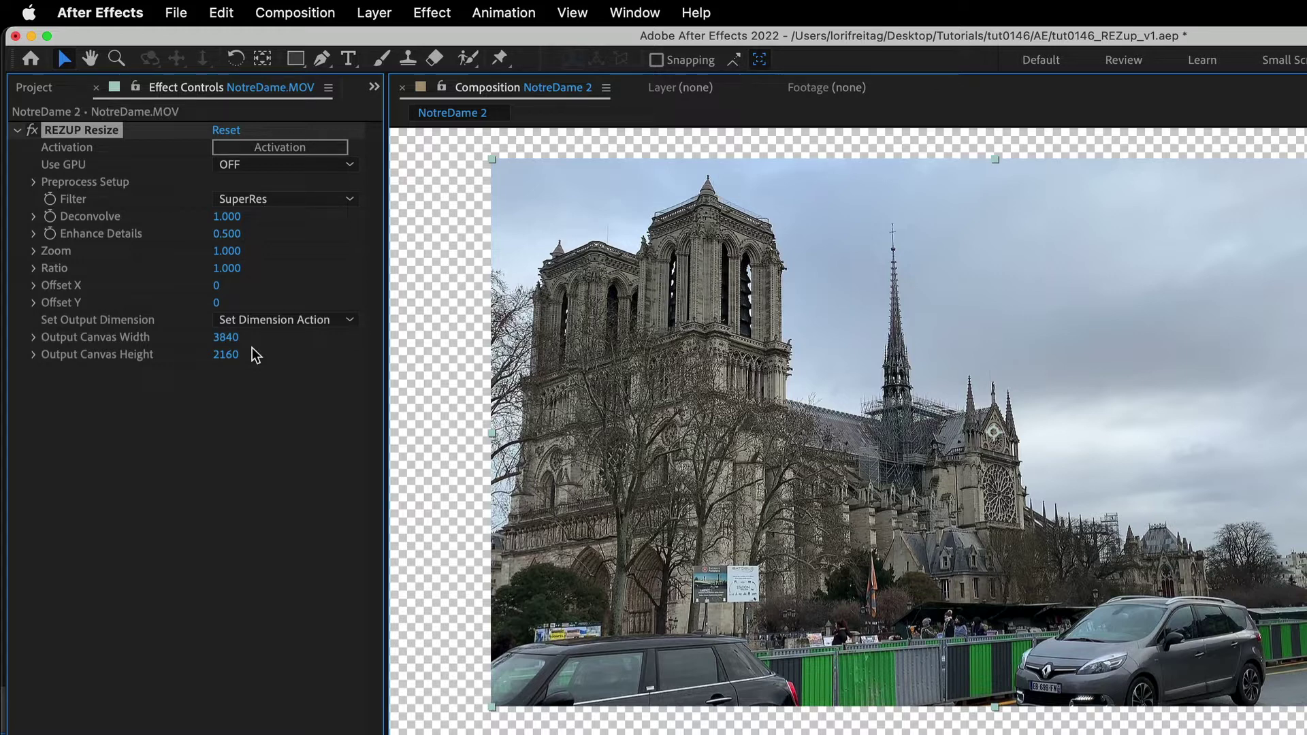
left_click(290, 319)
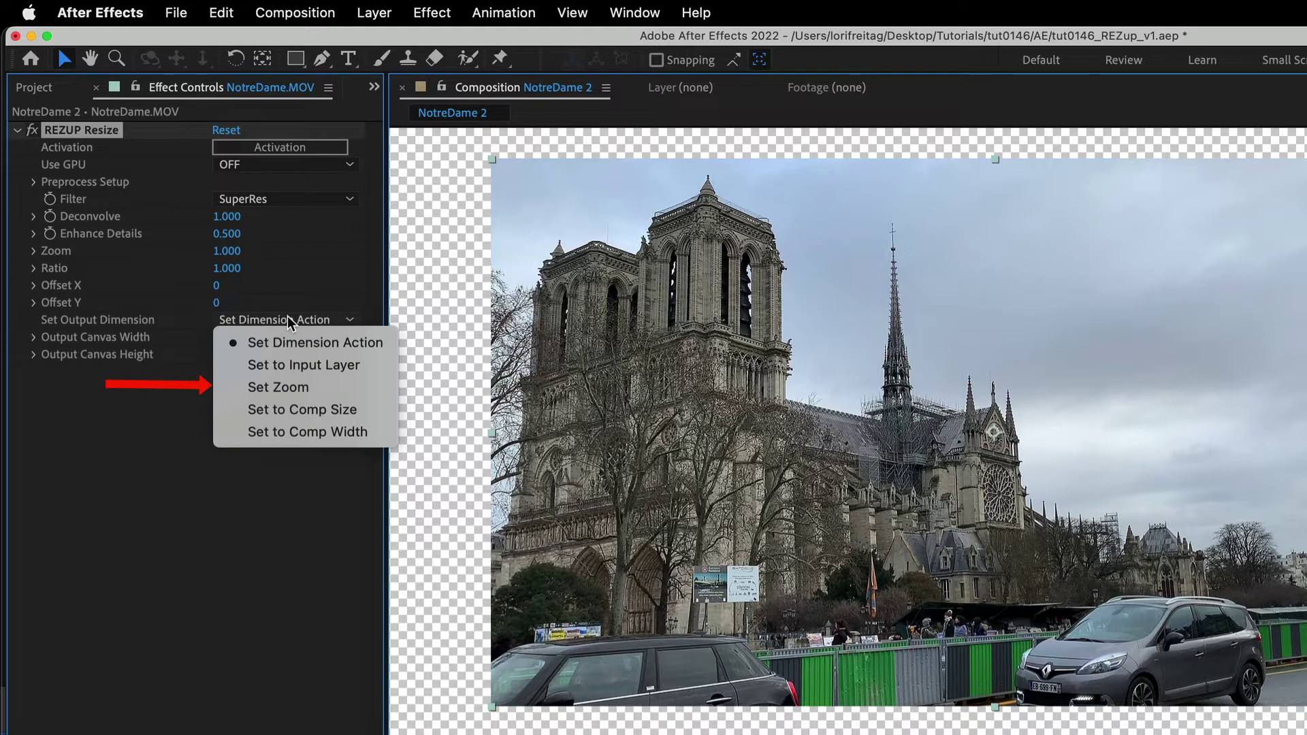
left_click(276, 387)
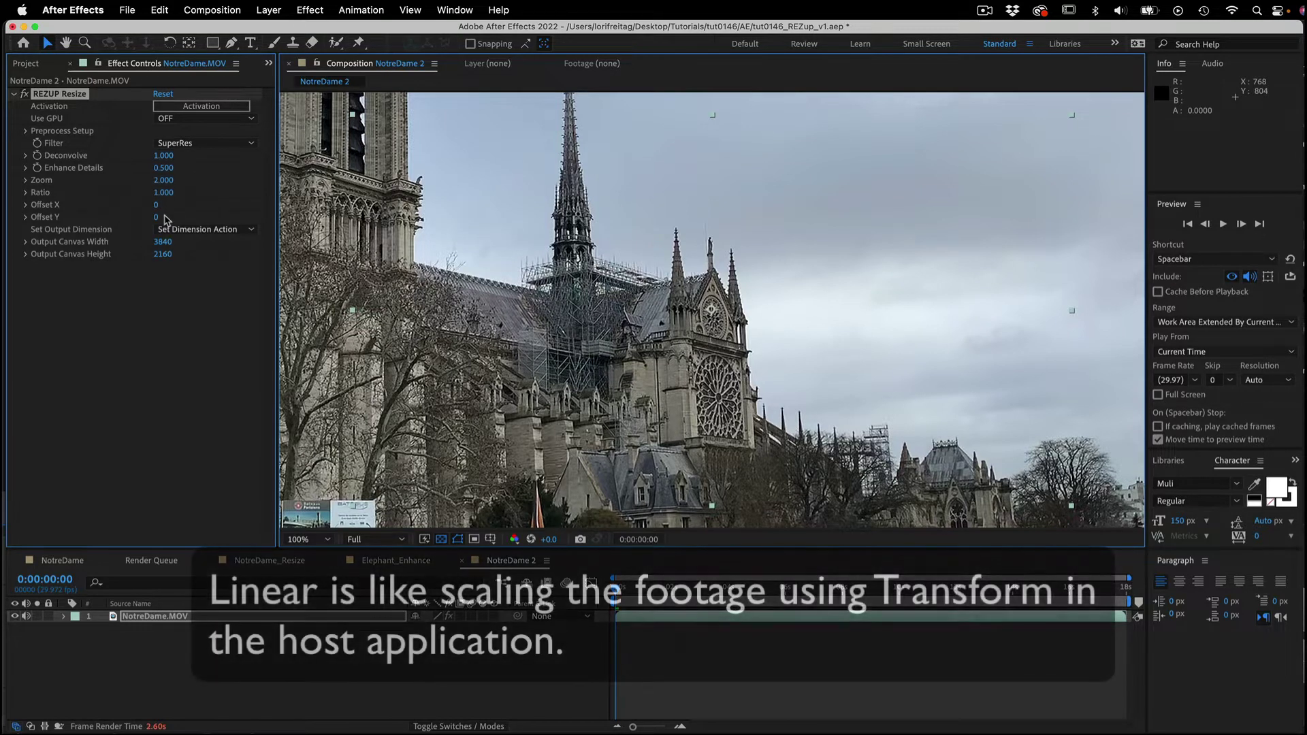
Try the Linear, Mitchell and Lanczos3 resize filters, then return to SuperRes.
left_click(183, 144)
left_click(185, 160)
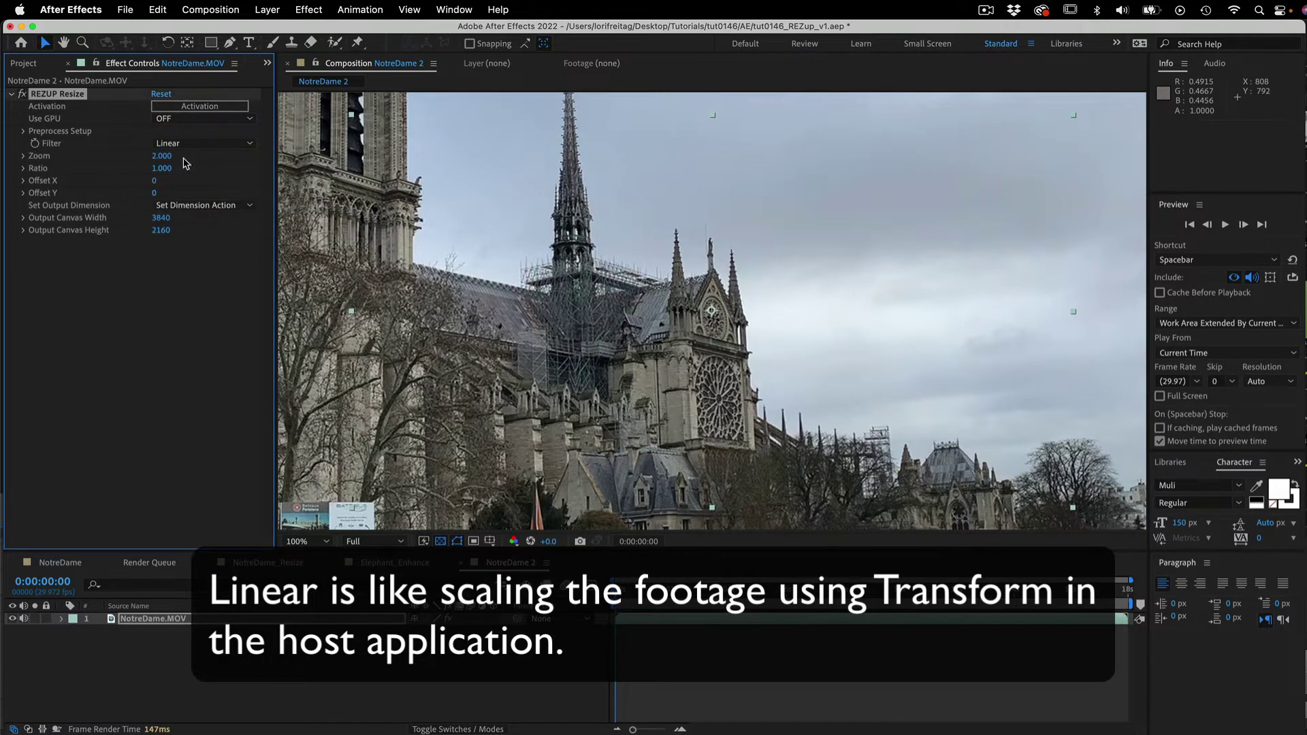
left_click(178, 143)
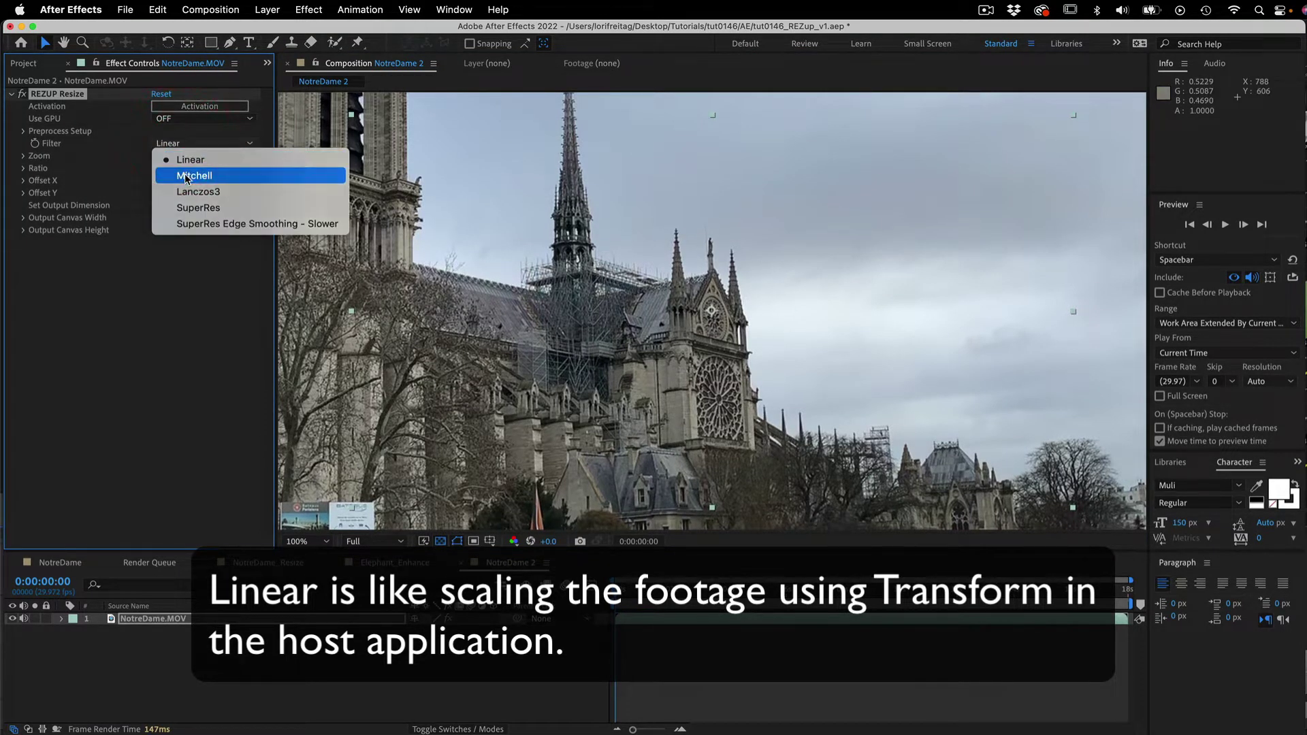
left_click(187, 176)
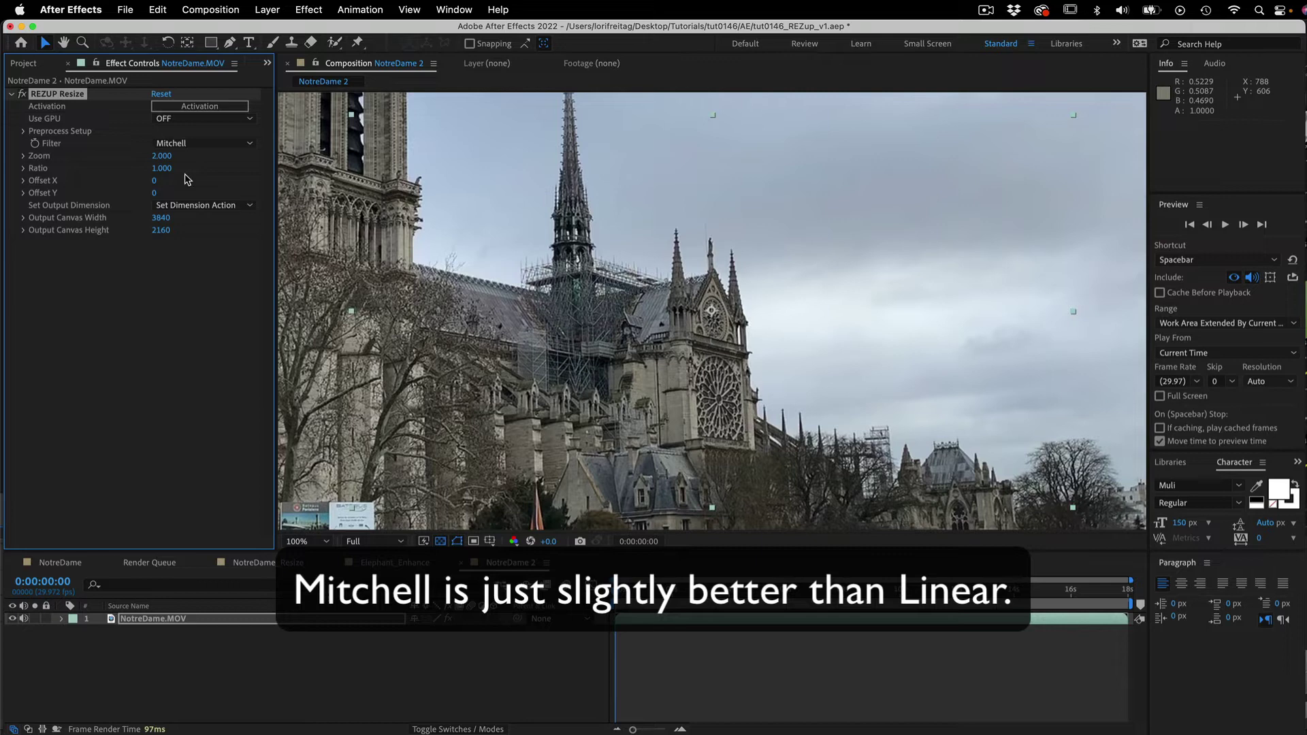
left_click(191, 143)
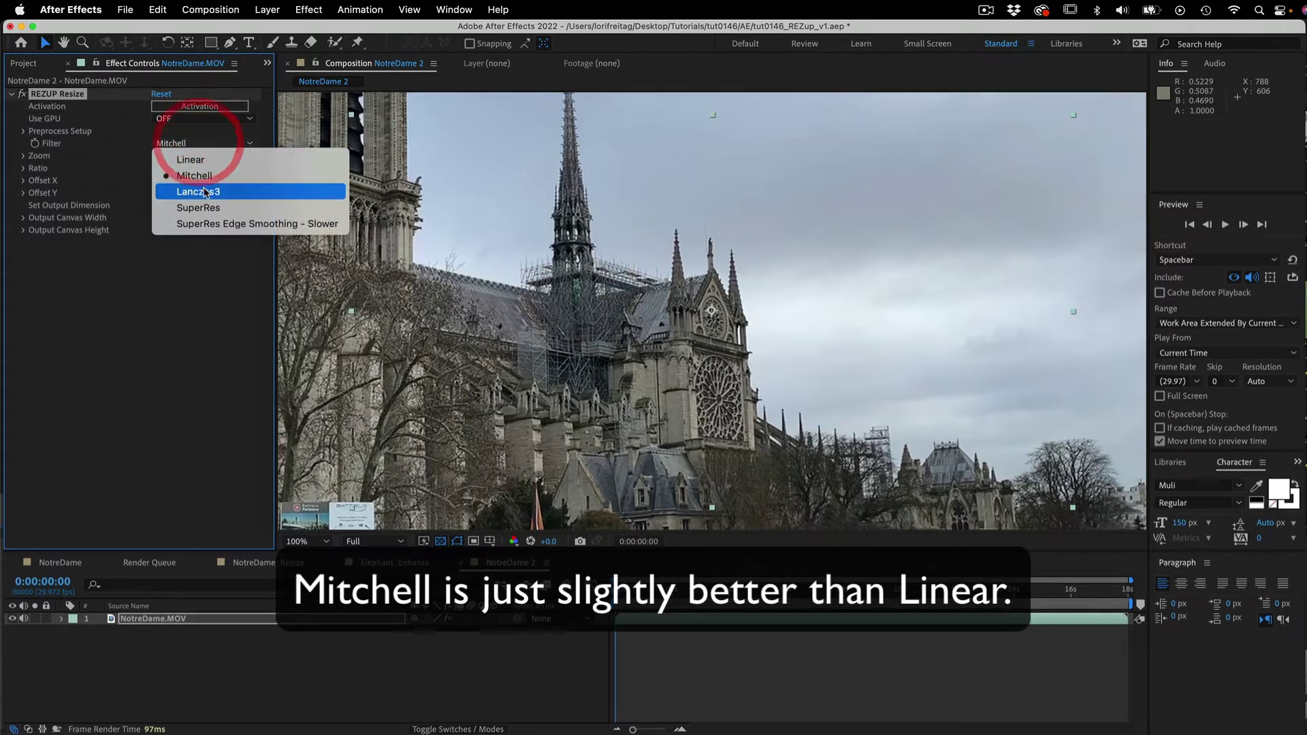
left_click(206, 193)
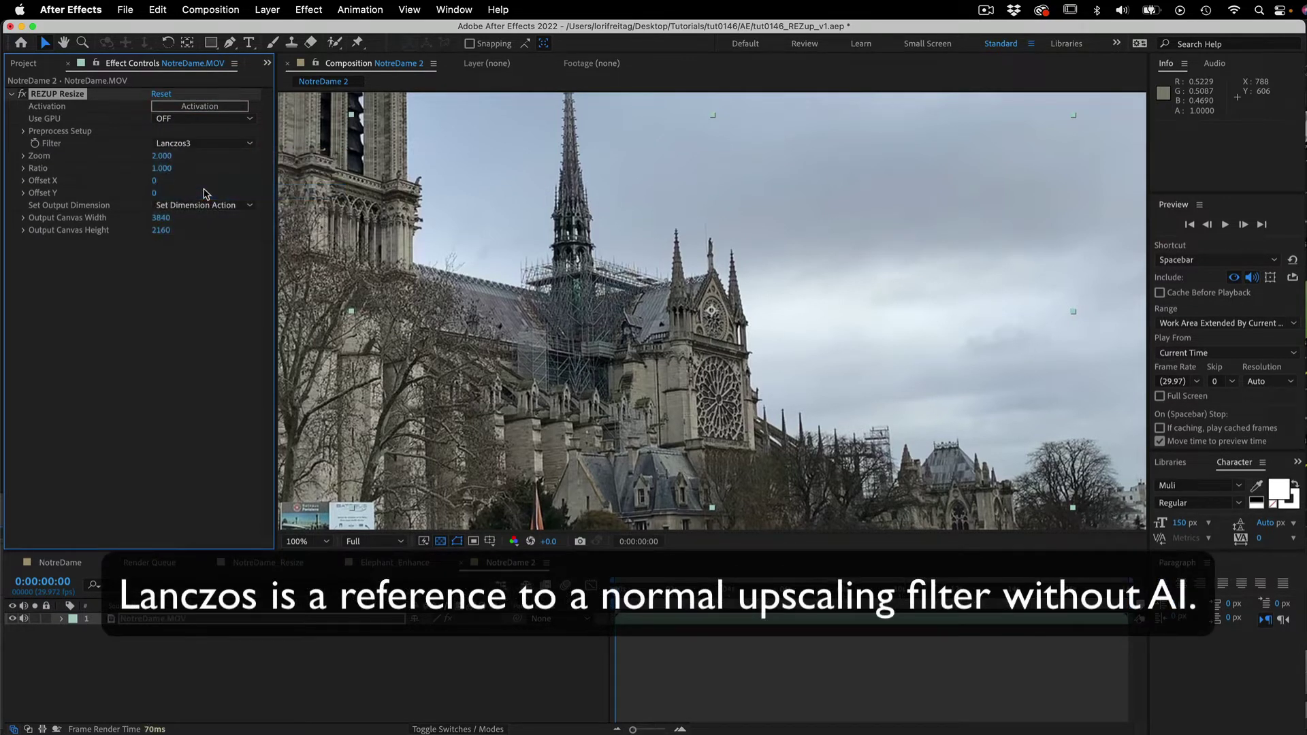
left_click(177, 144)
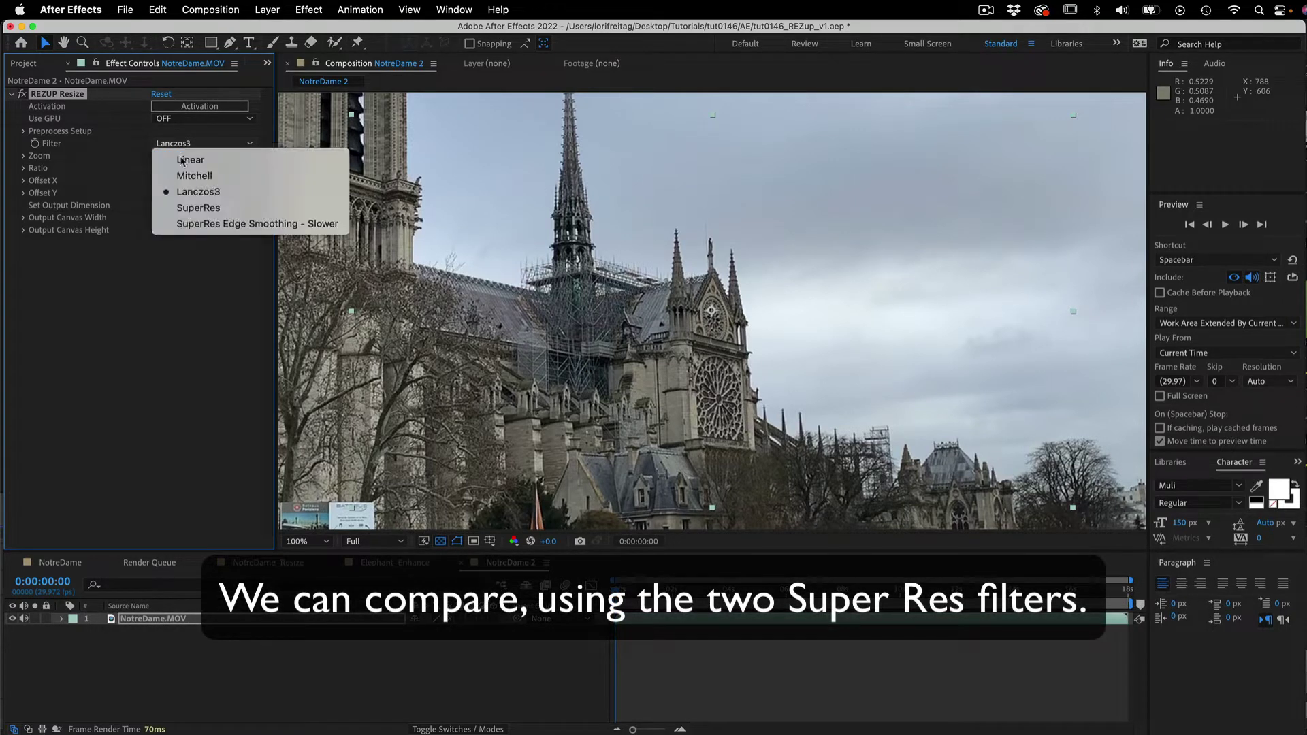
left_click(177, 207)
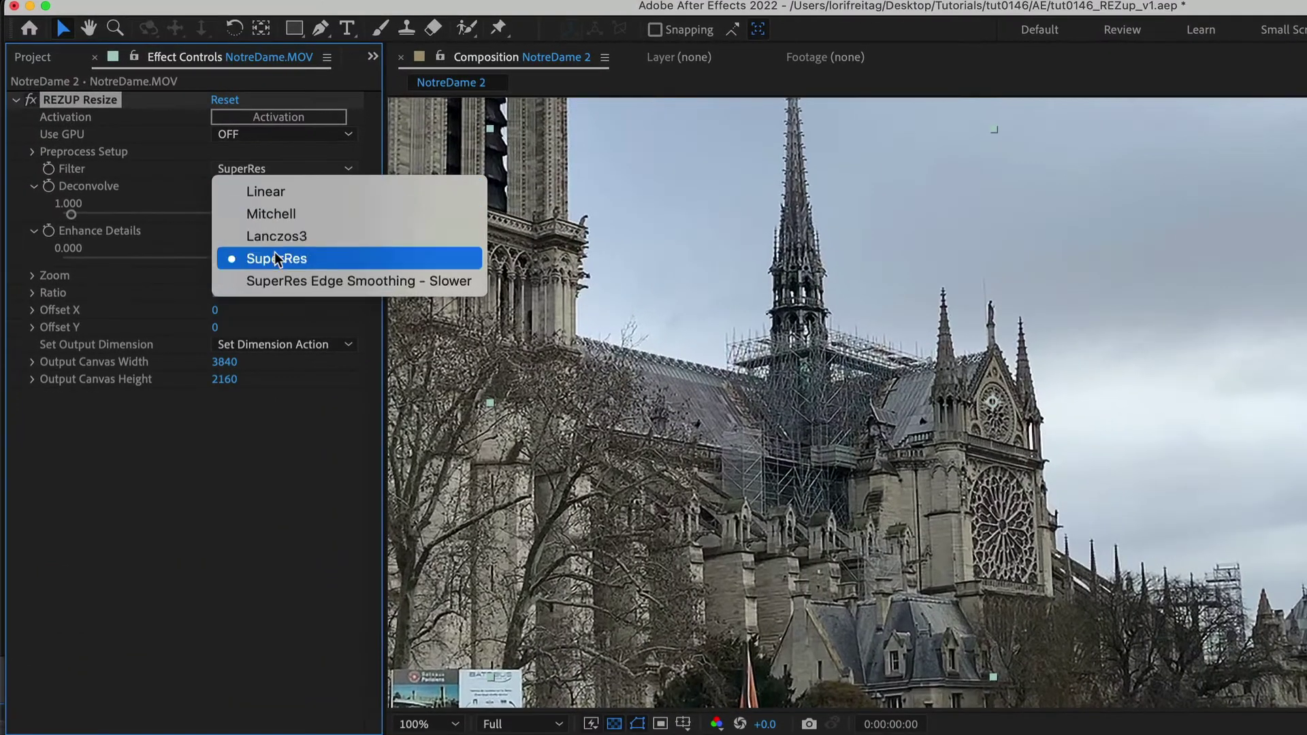
left_click(200, 220)
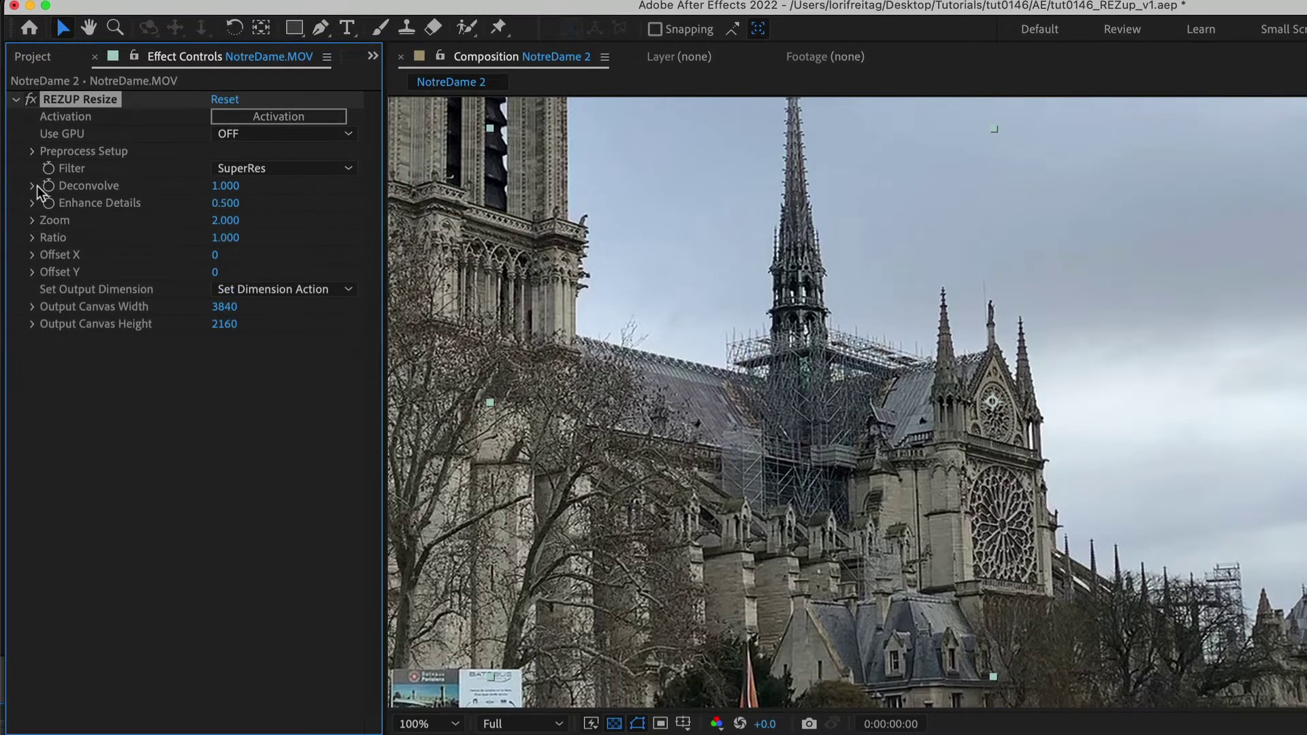
Raise Enhance Details to 0.607, keeping Deconvolve at 1.000 and the SuperRes filter.
left_click(31, 186)
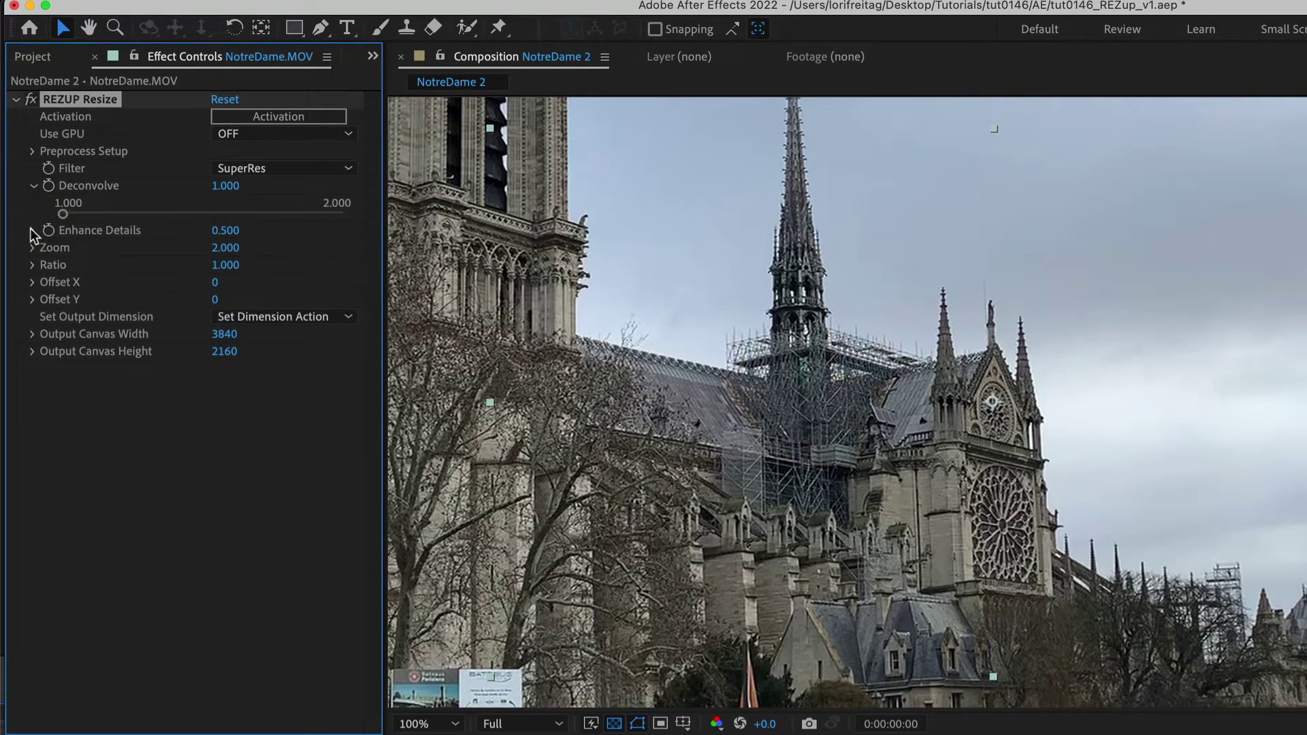
left_click(33, 230)
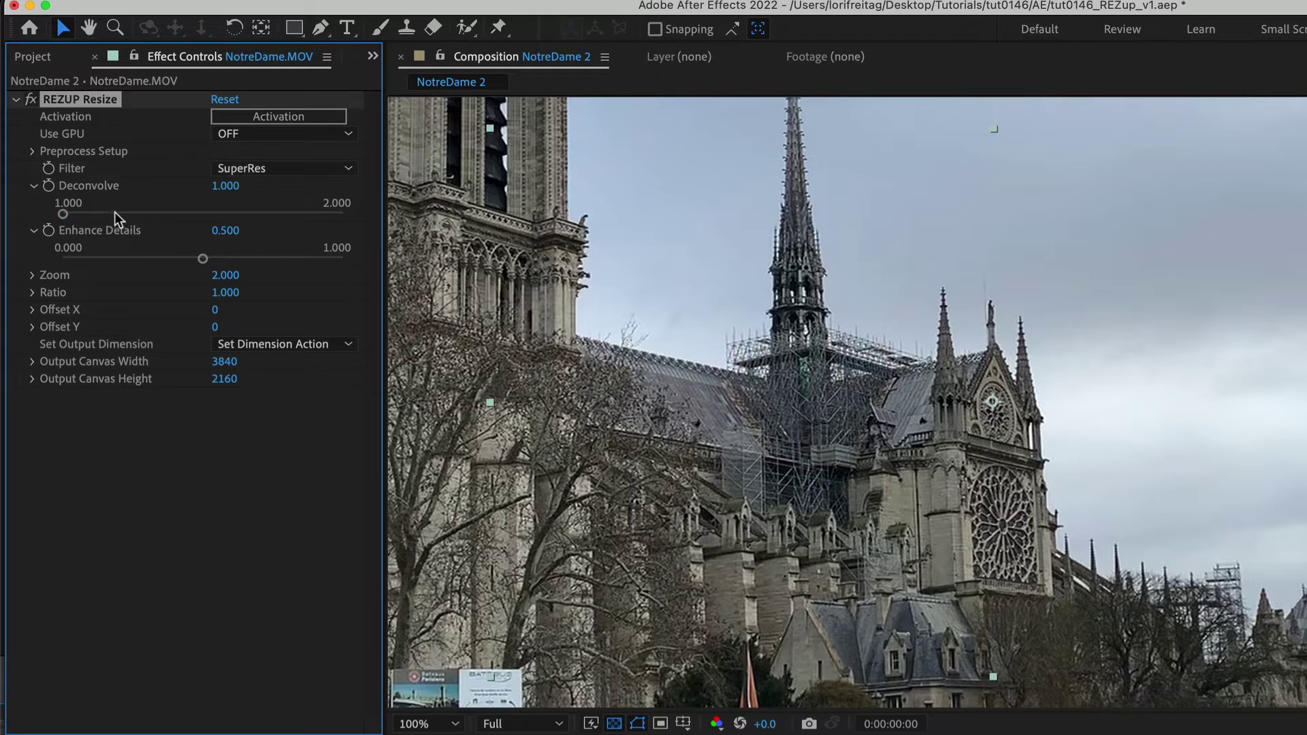
left_click_drag(204, 264, 234, 272)
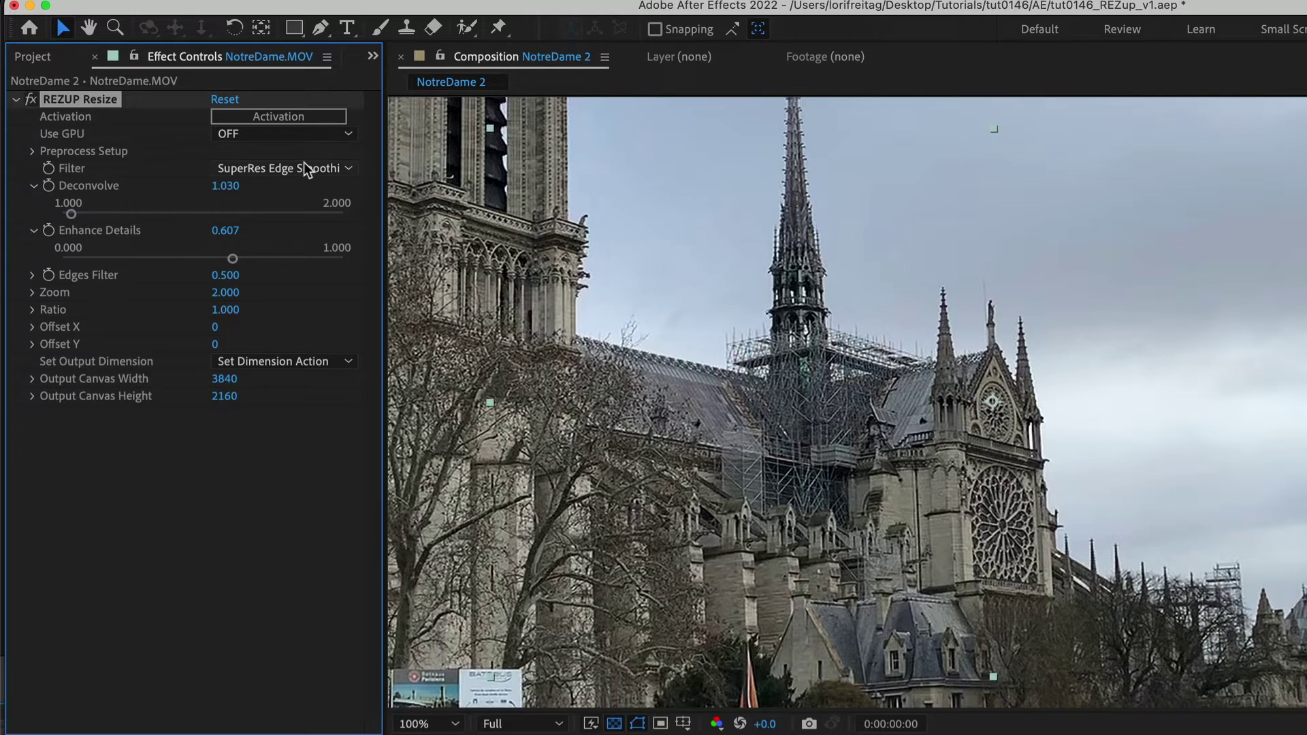
left_click_drag(303, 169, 277, 261)
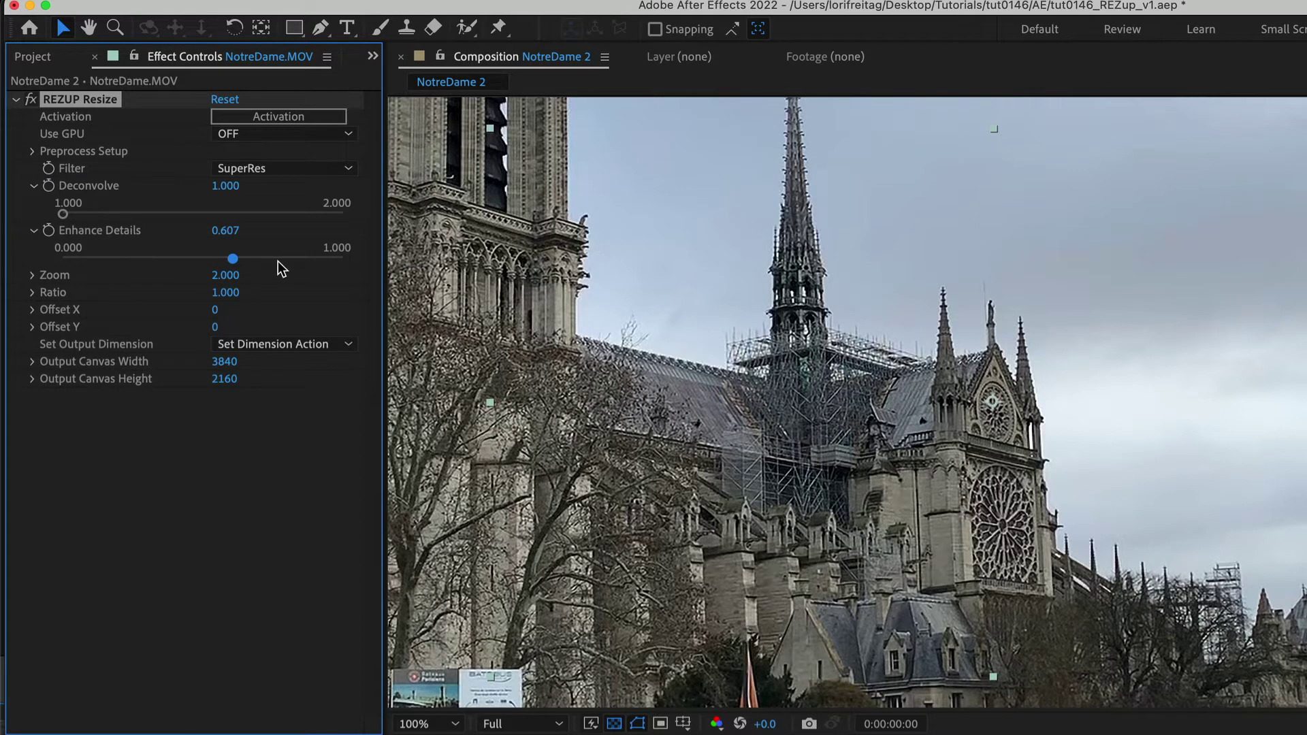
Expand Preprocess Setup and enable Compute over range, nudging the Range Min value.
left_click(33, 151)
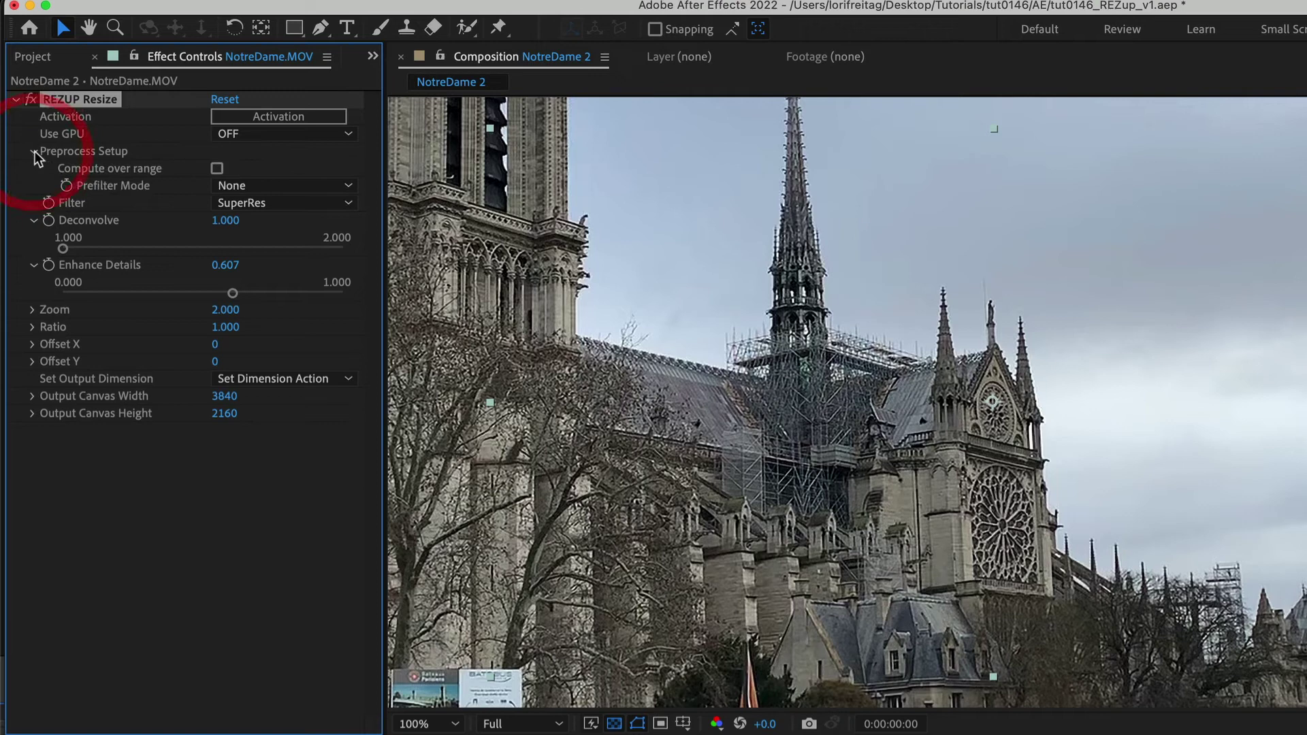
left_click(216, 169)
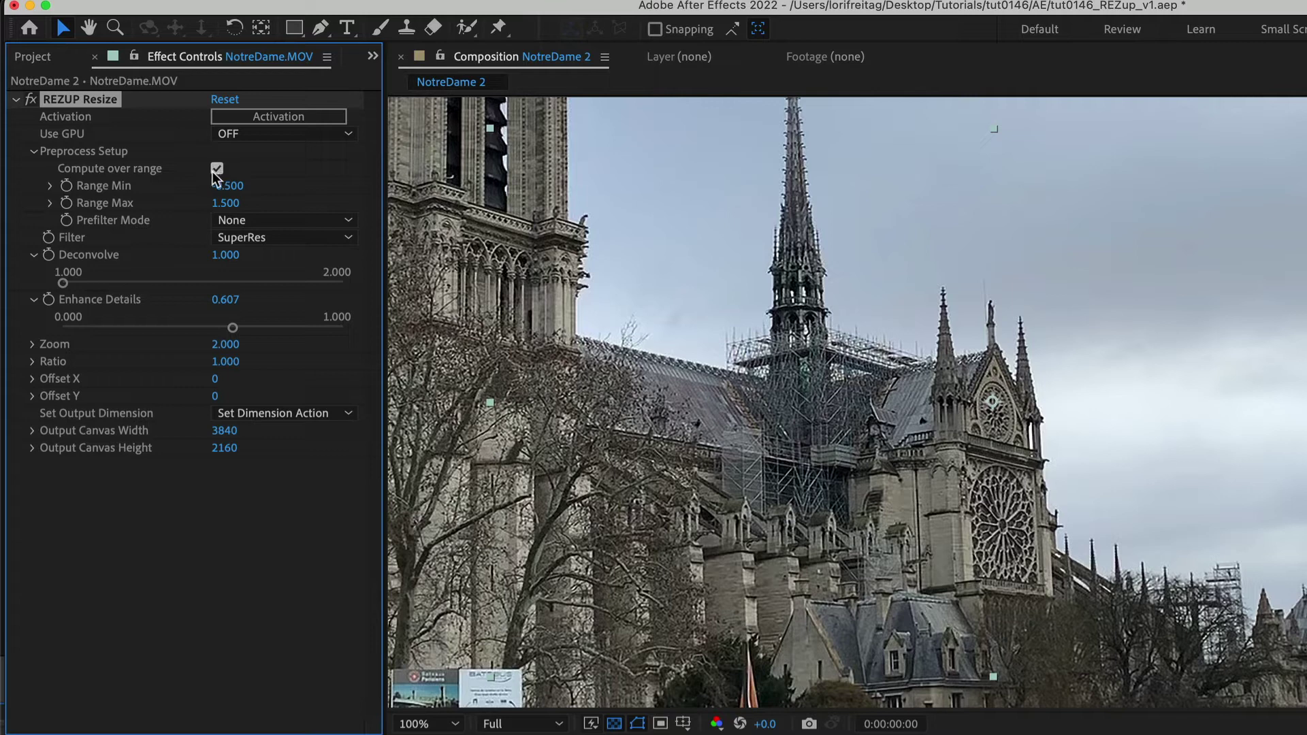
mouse_move(224, 185)
left_mouse_down()
mouse_move(282, 196)
mouse_move(224, 188)
left_mouse_up()
Set Prefilter Mode to Source is Noisy with Threshold 15, then switch to Source is Soft.
left_click(303, 213)
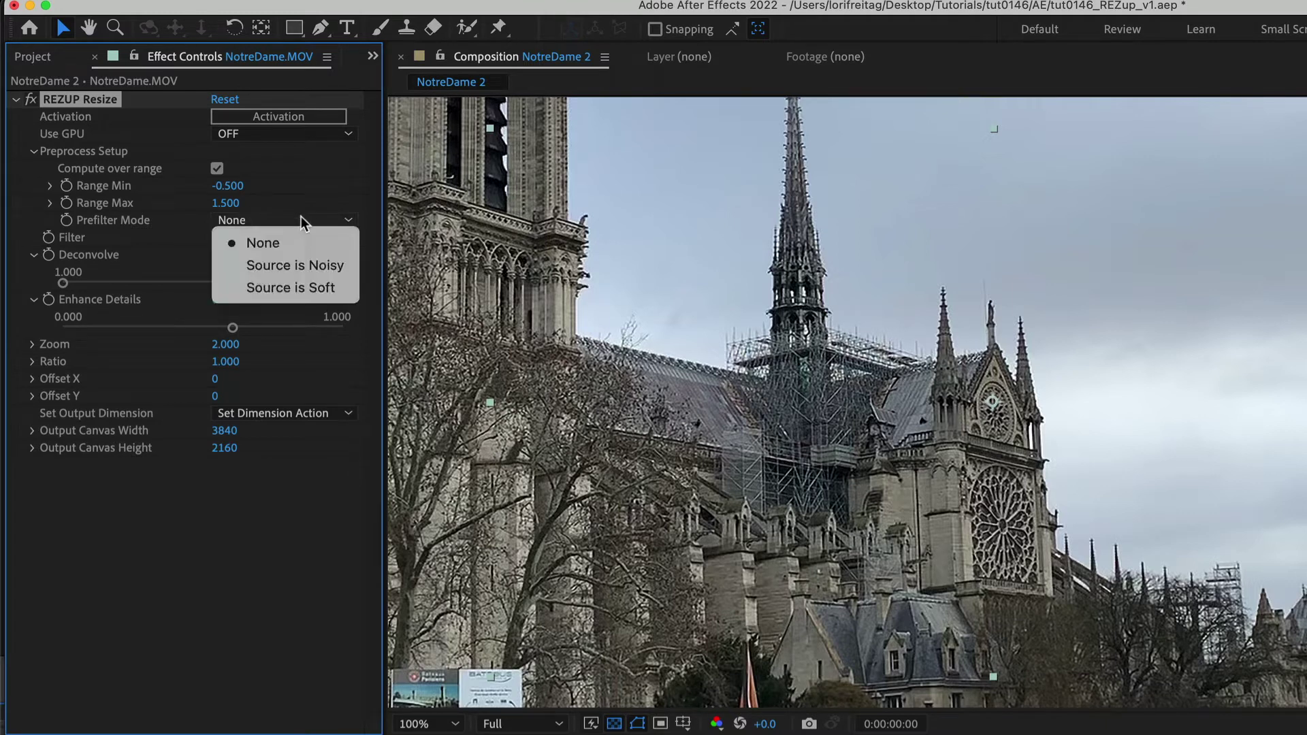
left_click(308, 265)
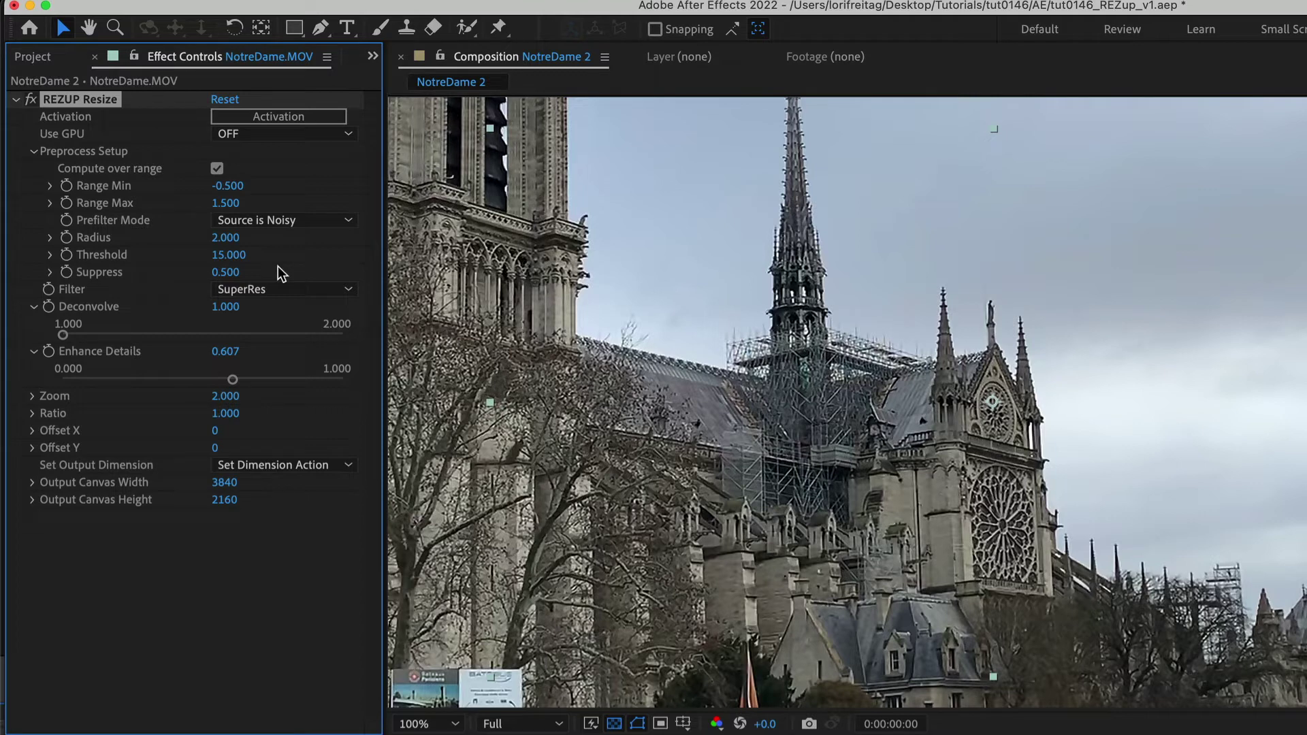
left_click(226, 255)
type("15")
key("Return")
left_click(264, 219)
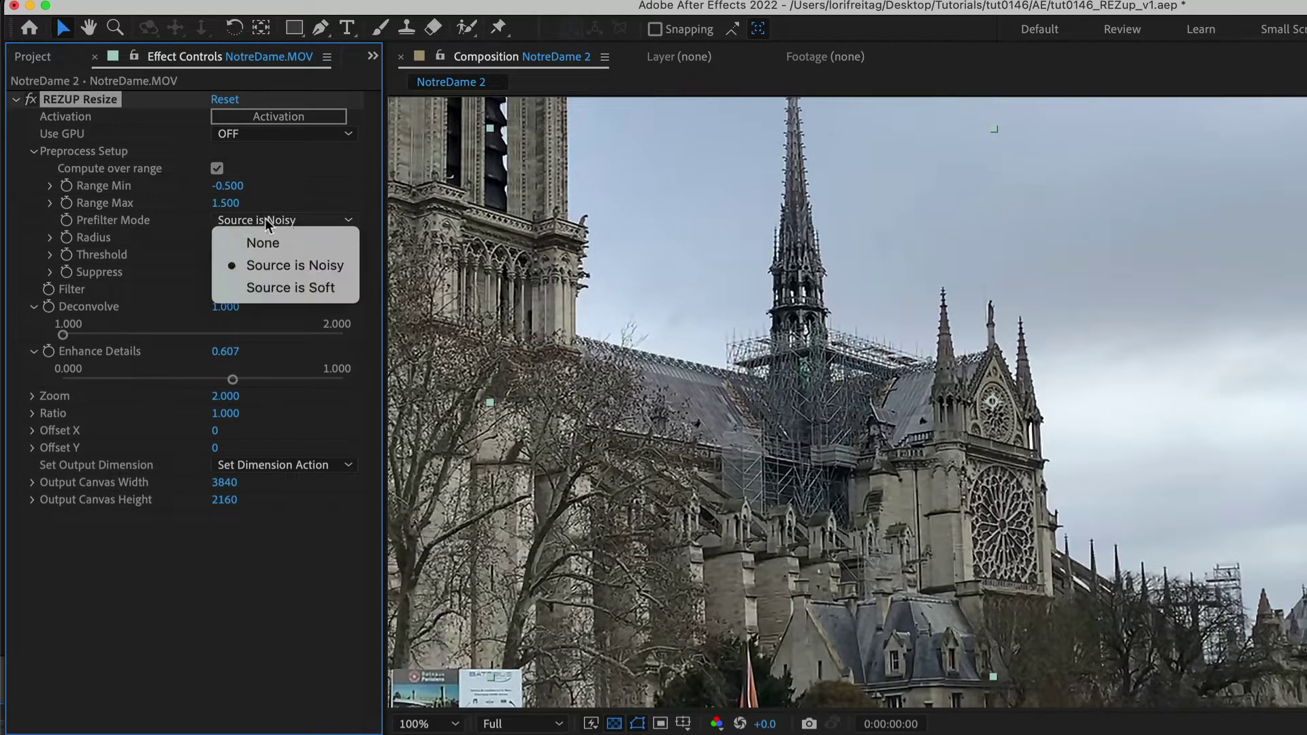
left_click(270, 291)
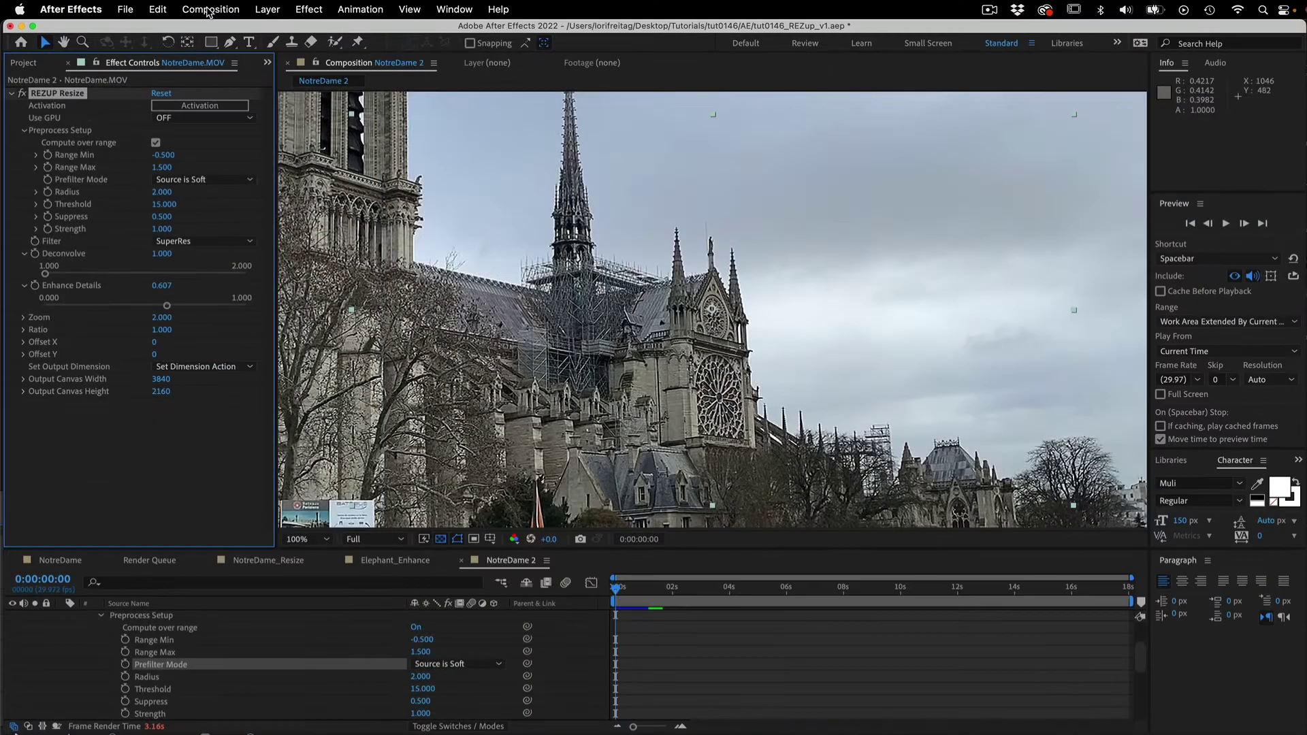
Unlock the aspect ratio and widen the NotreDame 2 comp to 4096 px.
left_click(209, 10)
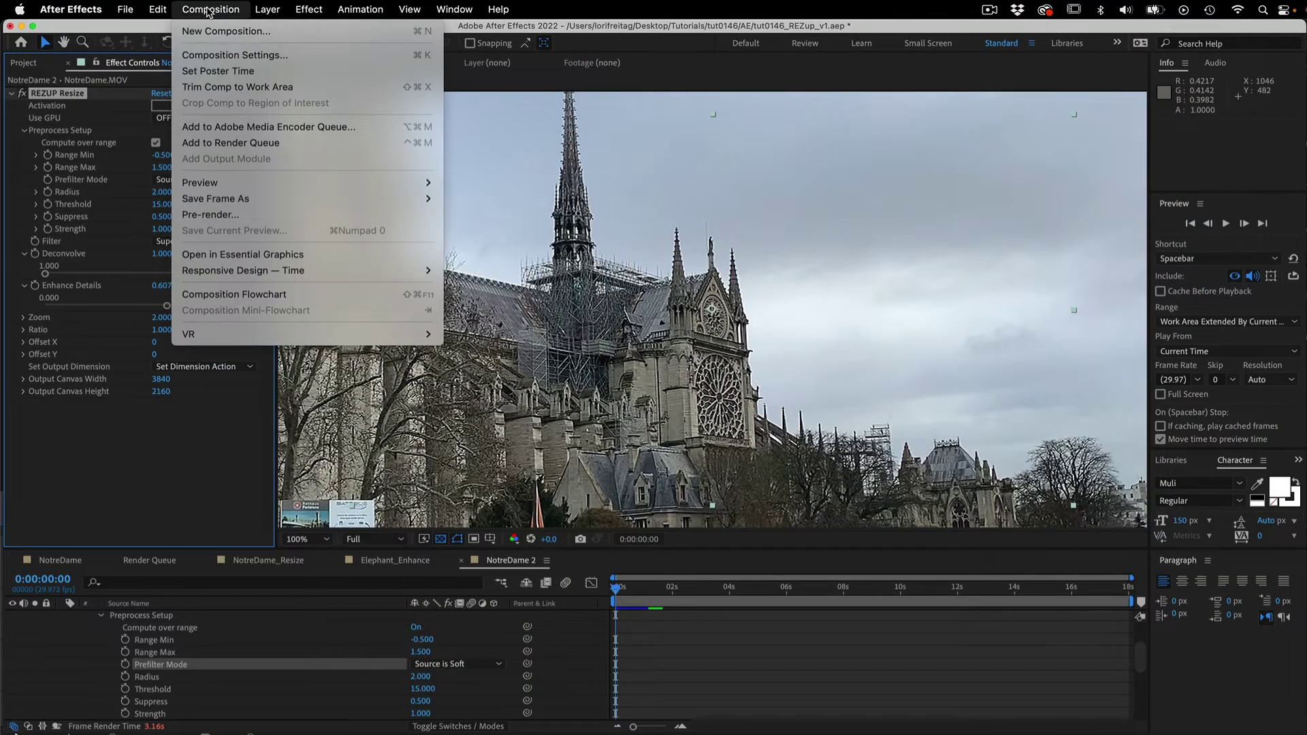
left_click(209, 55)
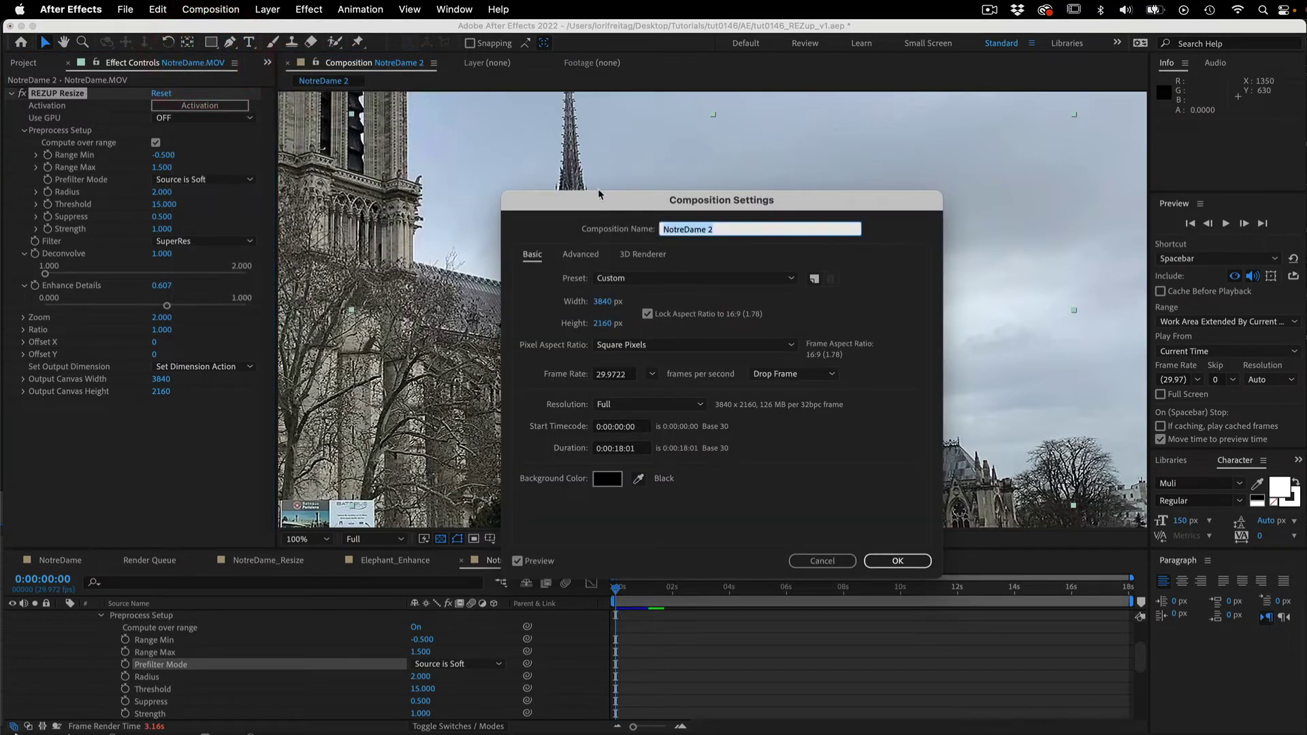
left_click(648, 315)
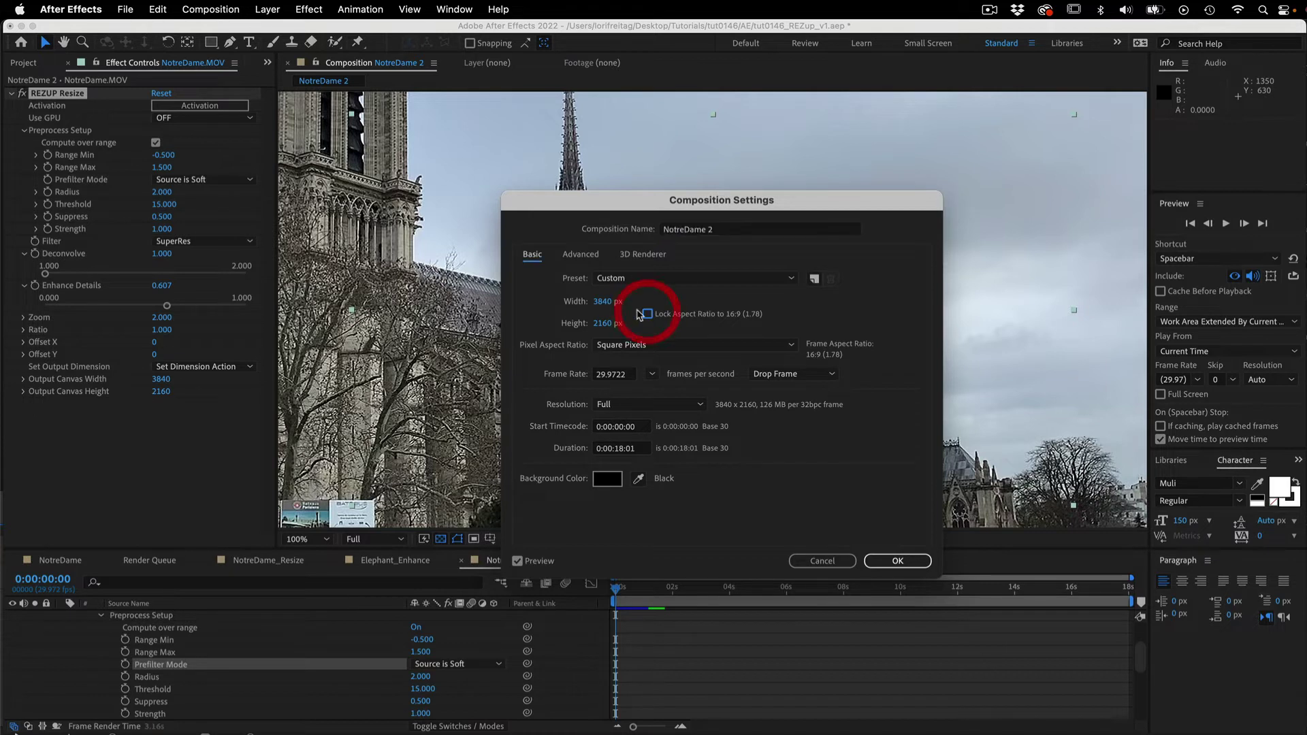
left_click(602, 302)
type("4096")
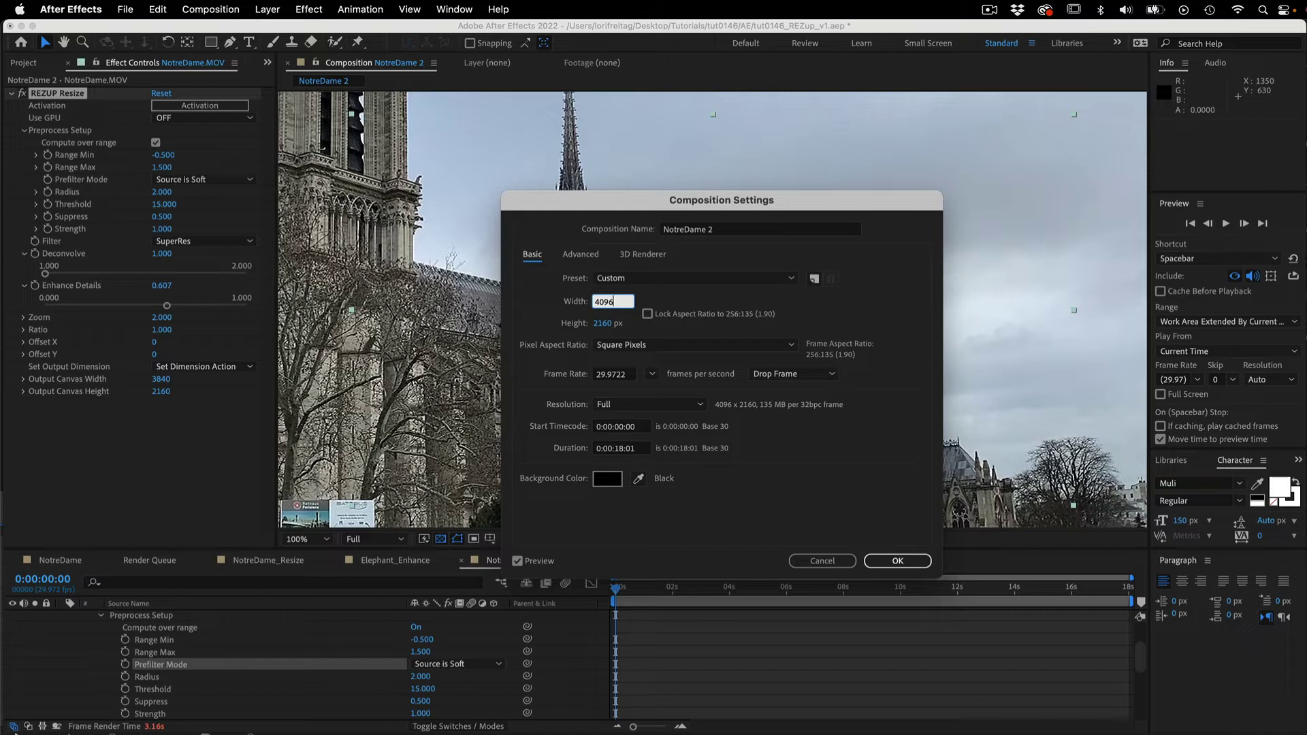
left_click(910, 559)
Match REZUP output to the comp width, set zoom to 2.133, and set Offset Y to 25.
left_click(203, 367)
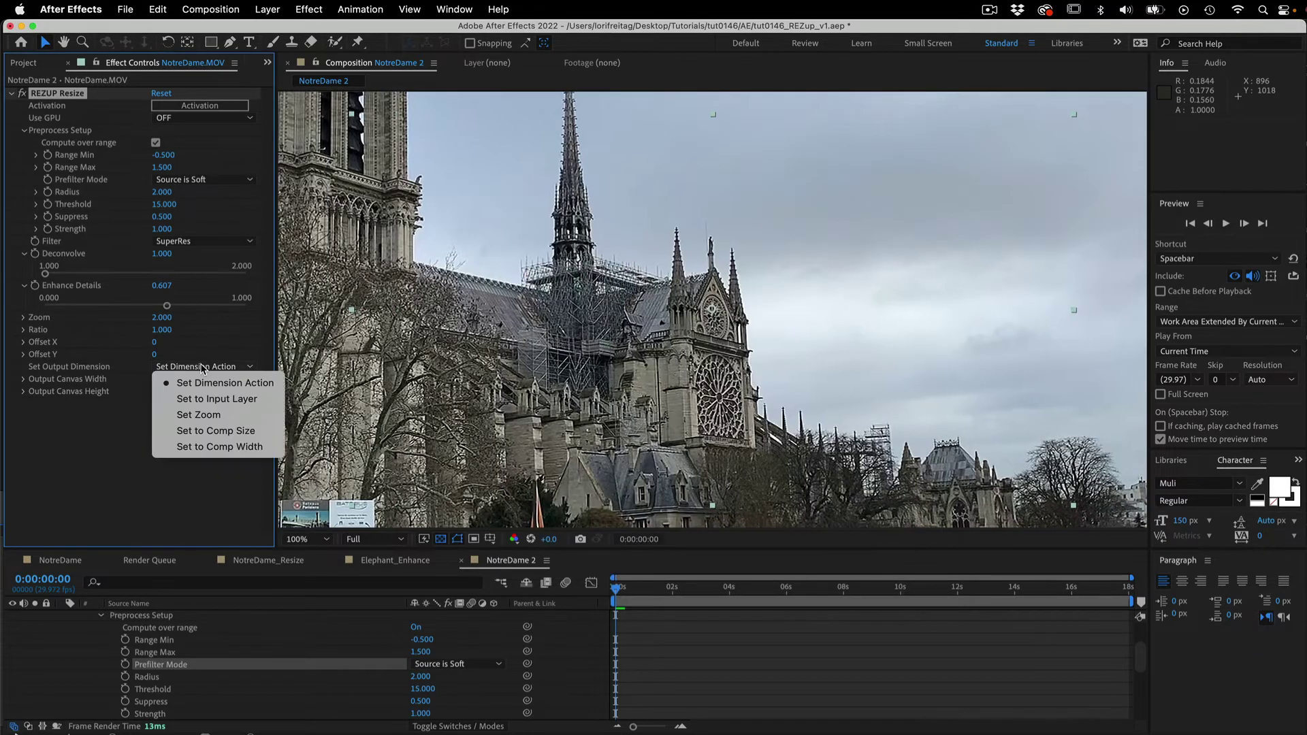
left_click(228, 447)
left_click(194, 367)
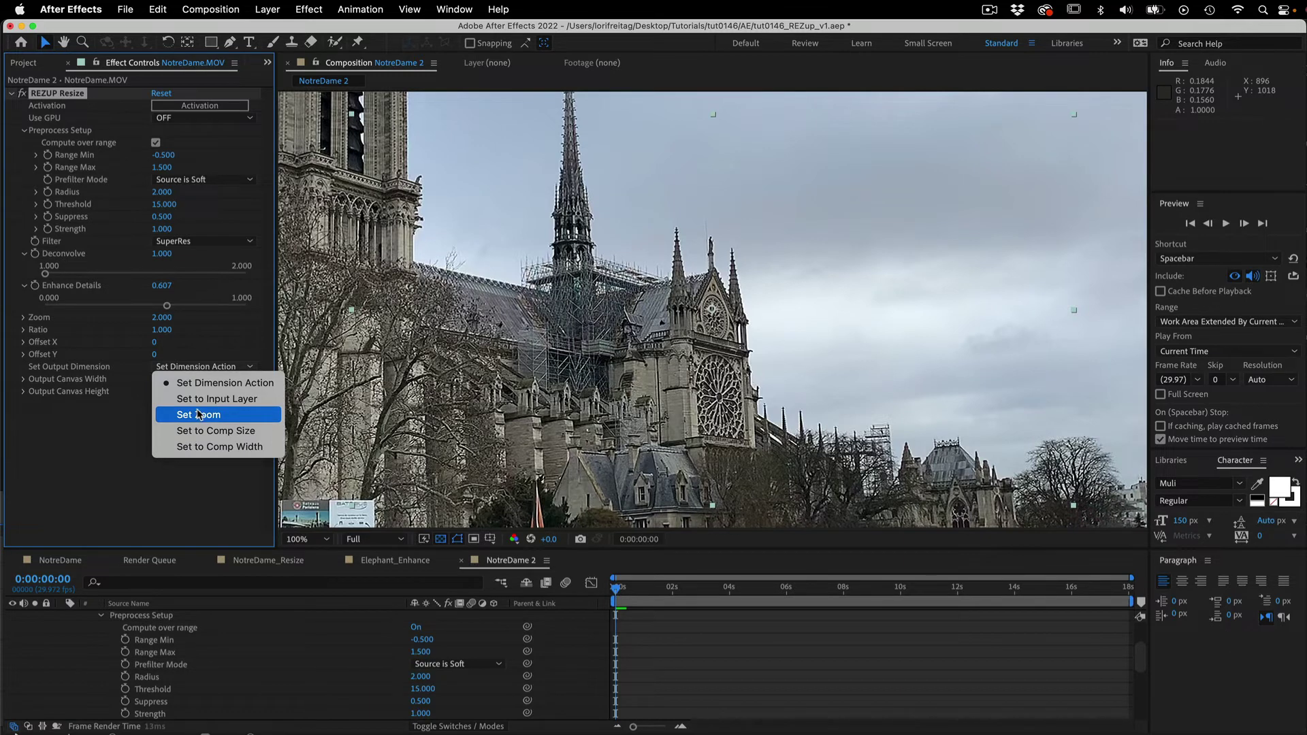
left_click(199, 415)
key("h")
mouse_move(676, 277)
left_mouse_down()
mouse_move(735, 379)
mouse_move(729, 408)
mouse_move(771, 376)
mouse_move(807, 388)
mouse_move(977, 350)
mouse_move(992, 388)
left_mouse_up()
key("v")
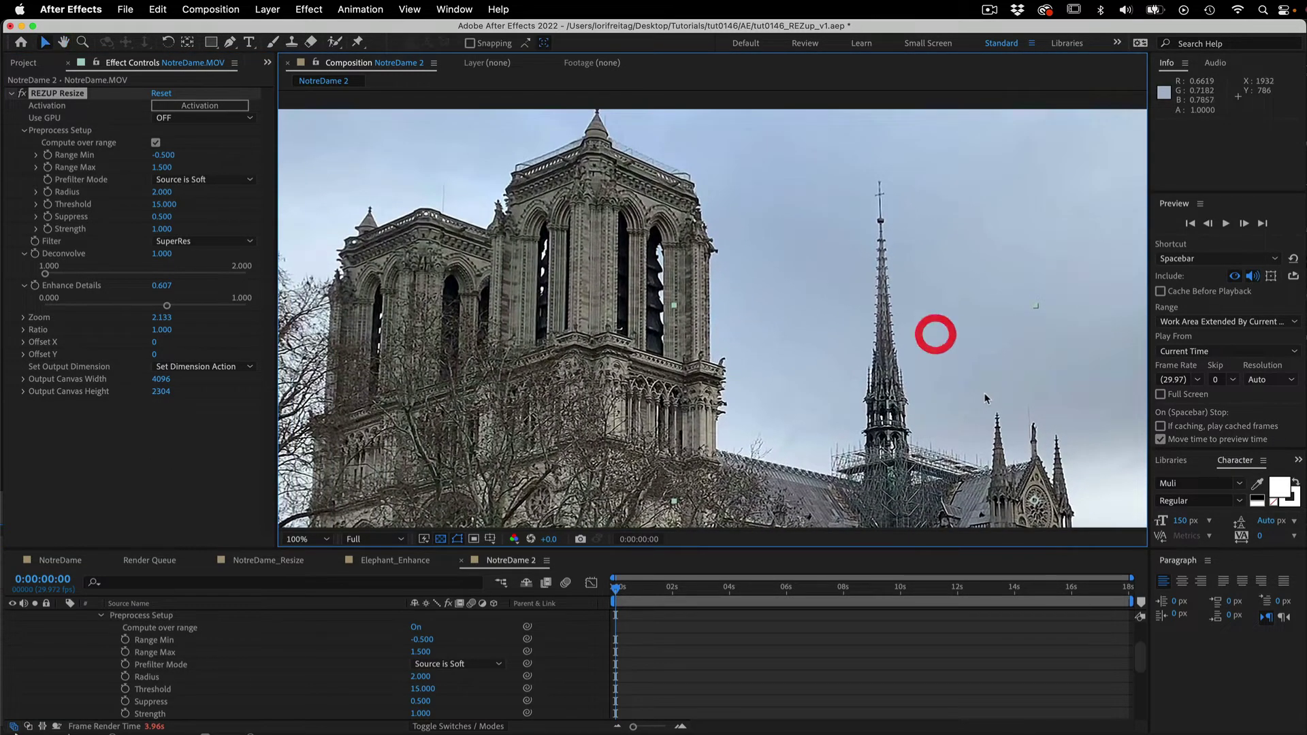
left_click_drag(155, 354, 172, 354)
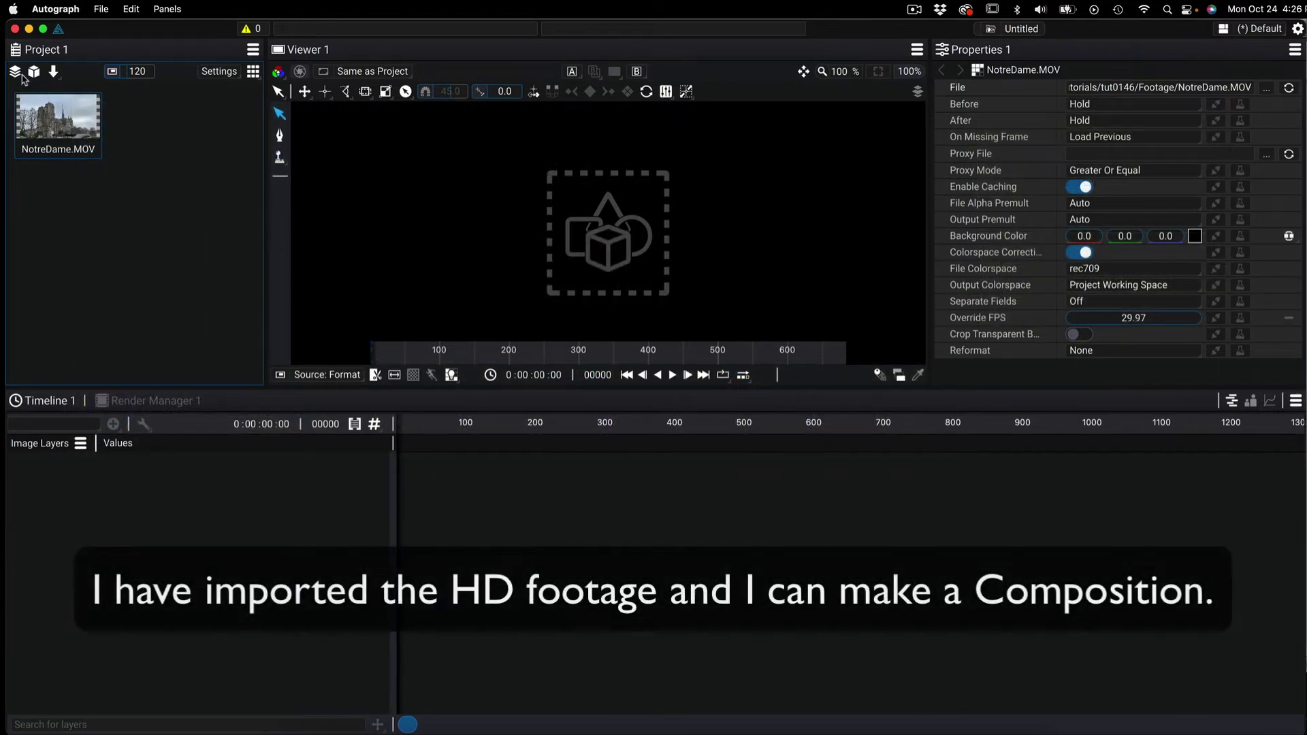
Create a new composition and set its format to UHD 4K (3840x2160).
left_click(19, 72)
left_click(170, 152)
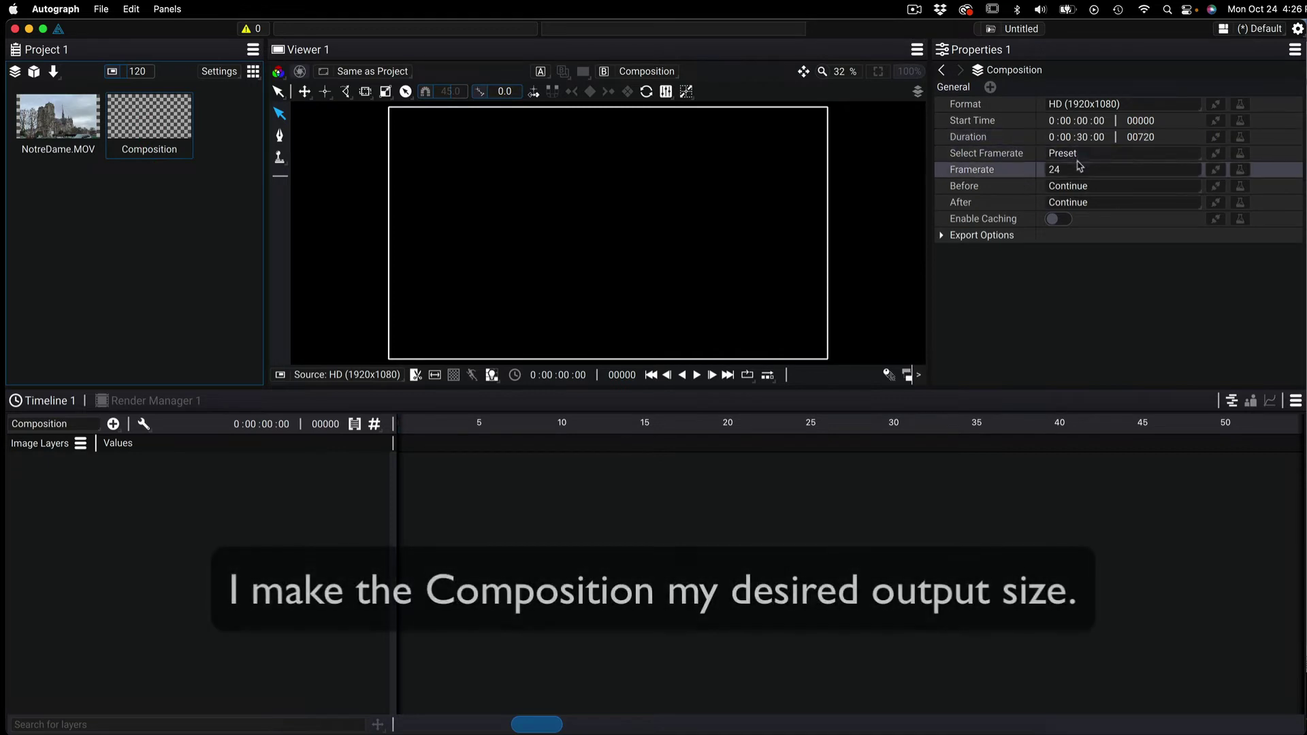
left_click(1073, 107)
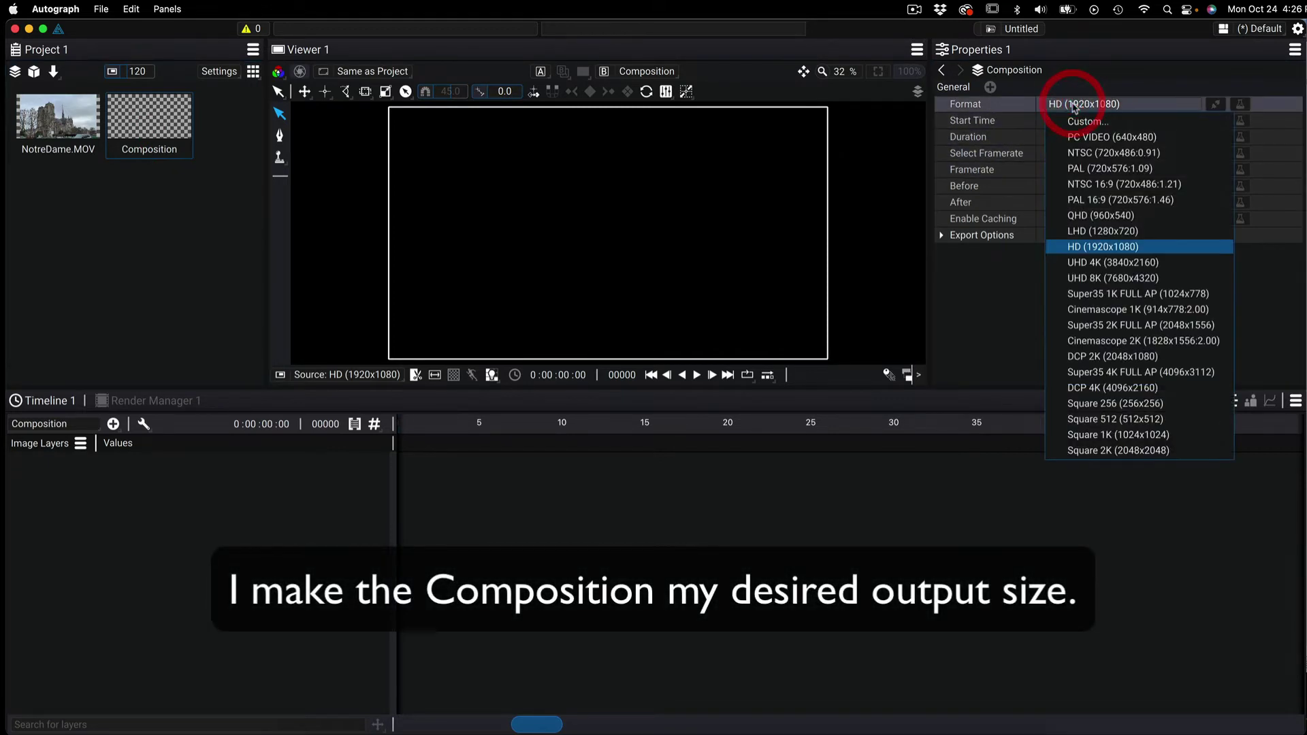
left_click(1089, 263)
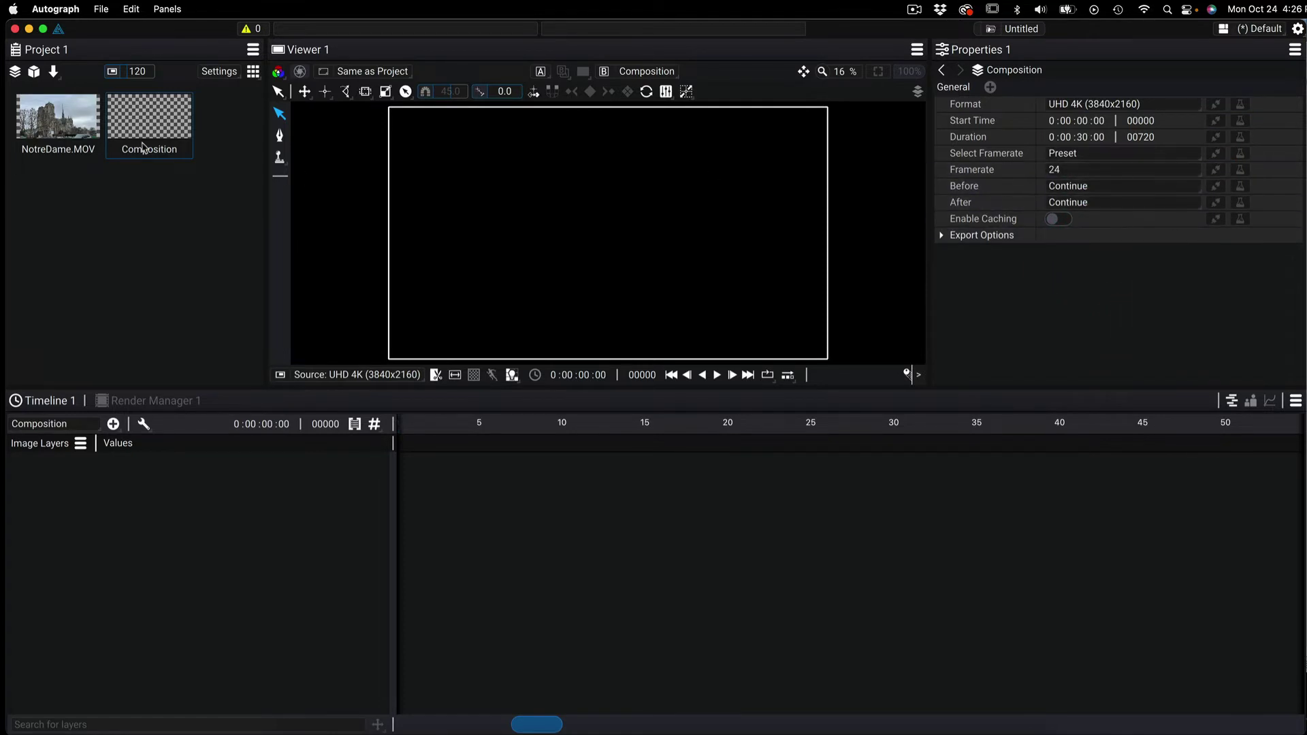
Set the composition frame rate to 29.97 to match the NotreDame.MOV footage.
left_click(61, 133)
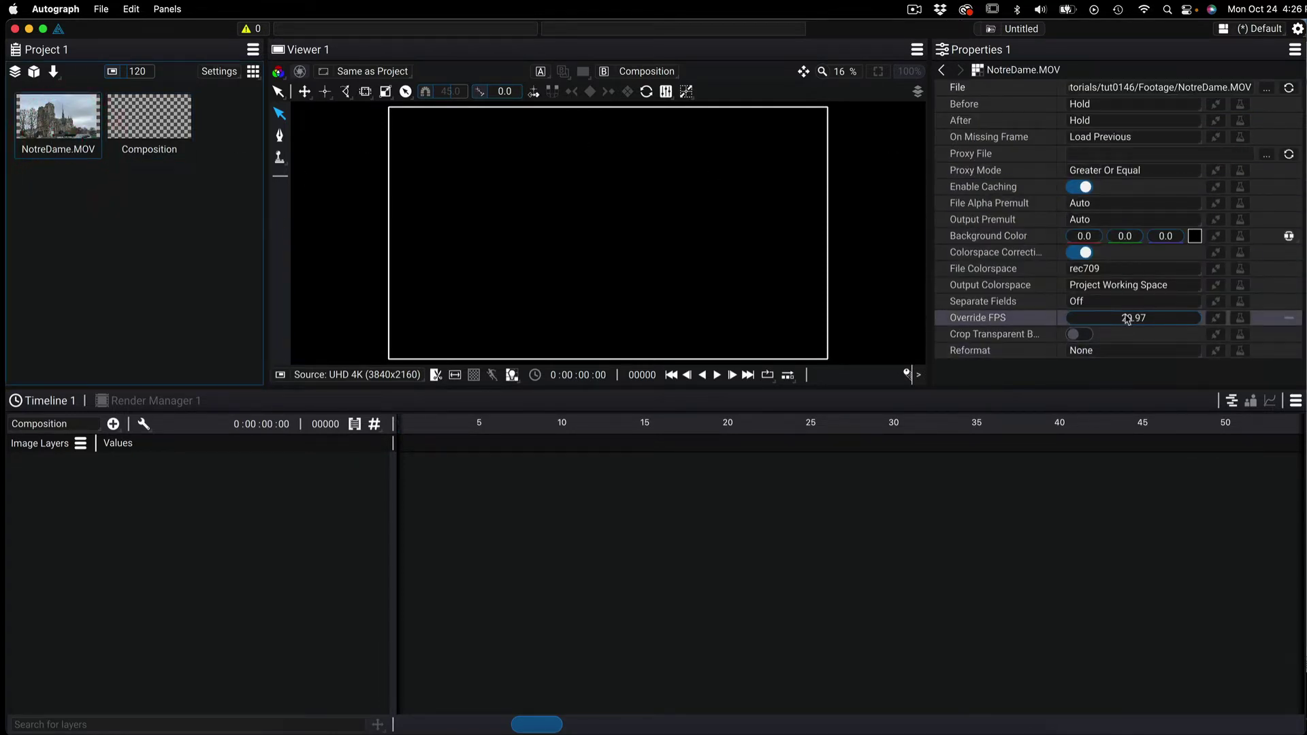
left_click(147, 117)
left_click(1082, 170)
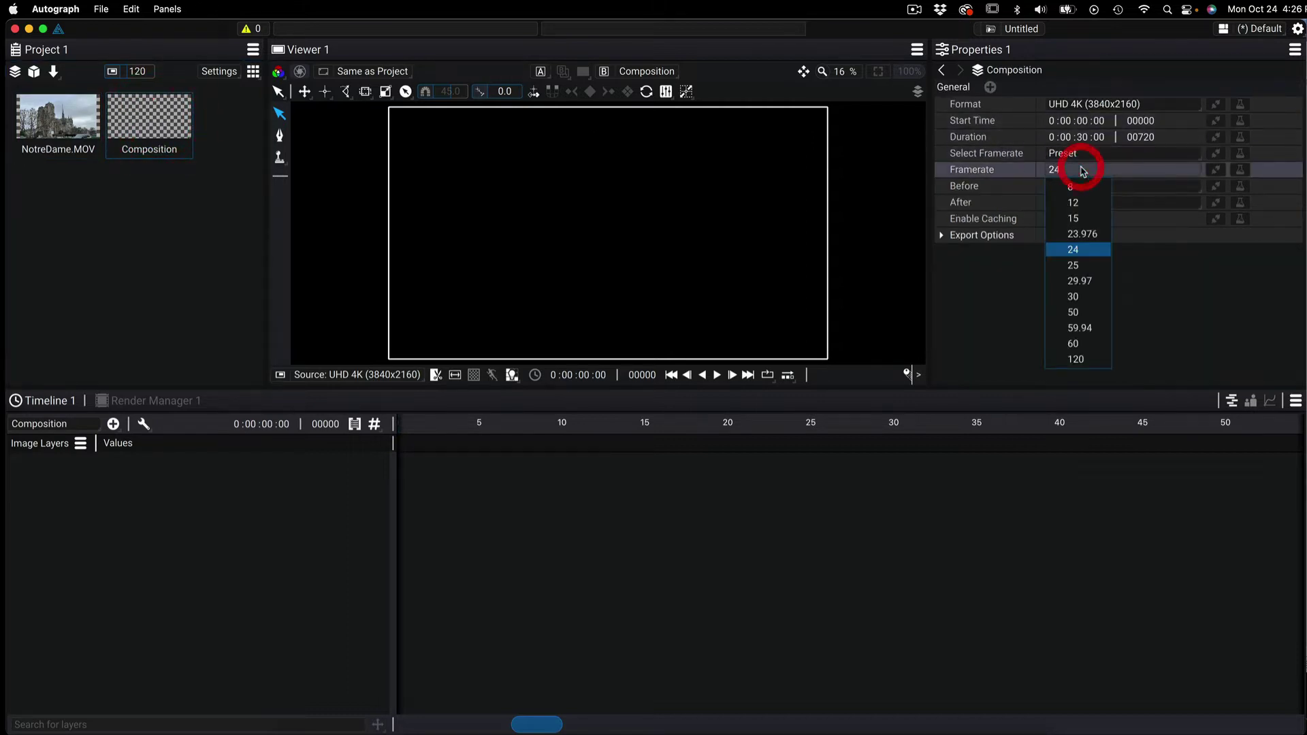
left_click(1089, 281)
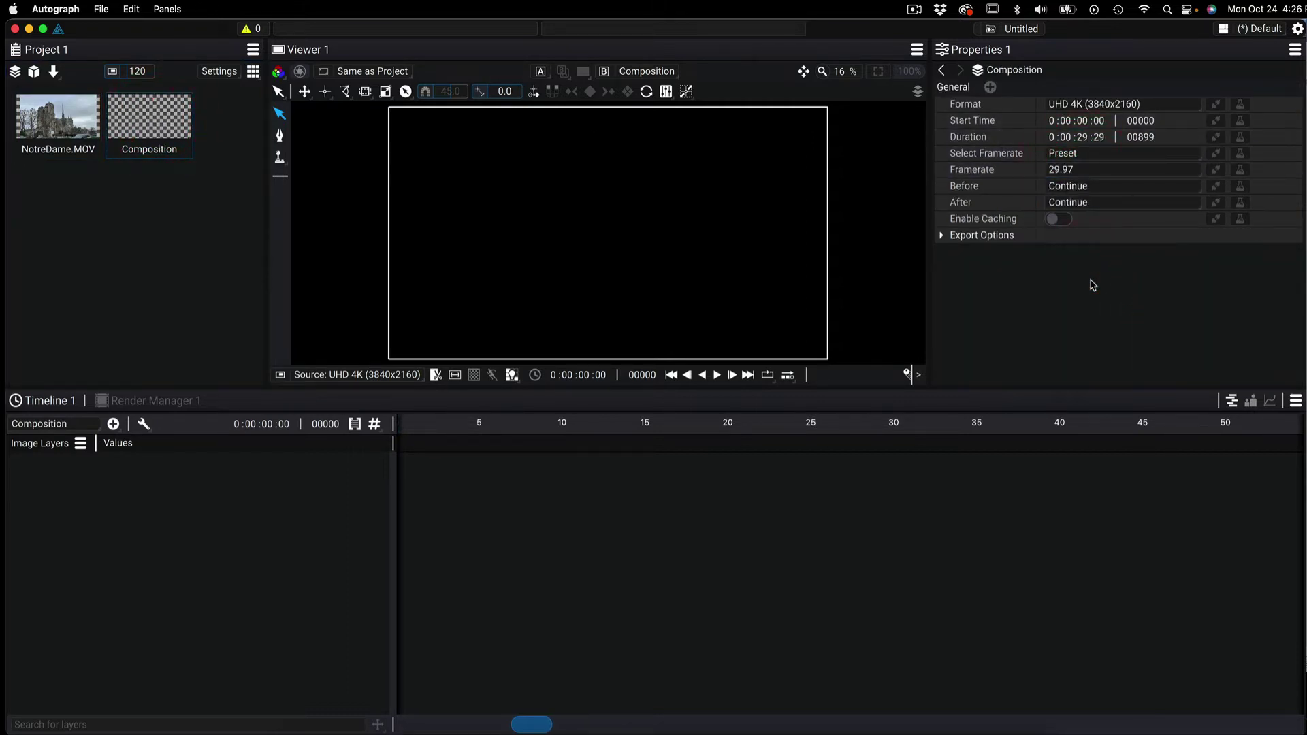
Add a Constant image generator layer to the composition's timeline.
left_click(163, 146)
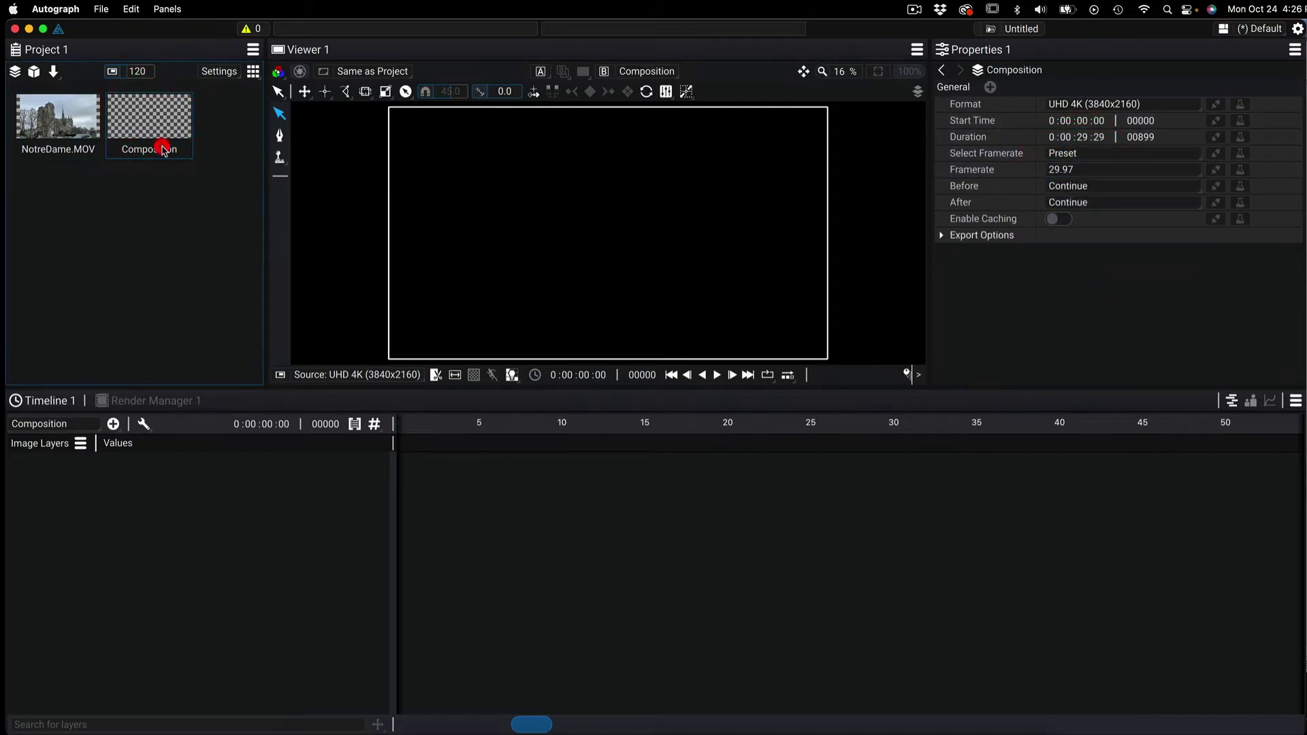
left_click(57, 400)
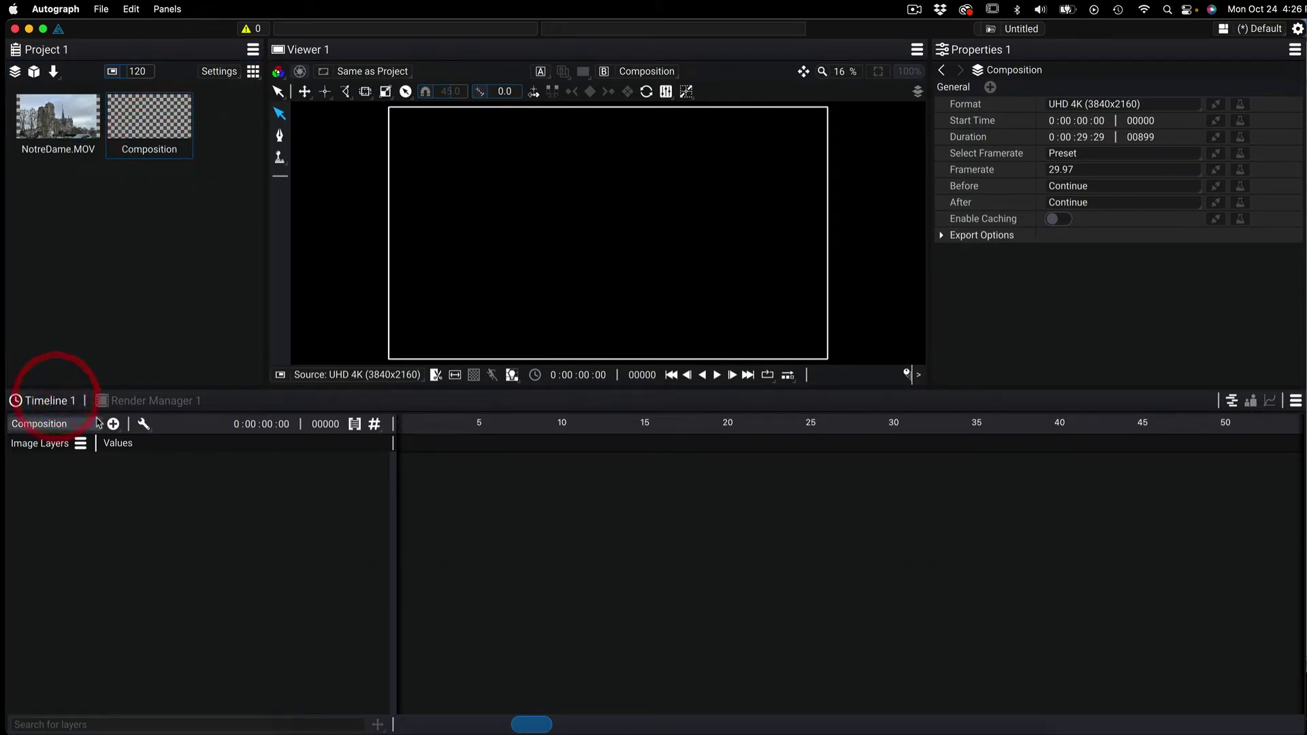
left_click(112, 423)
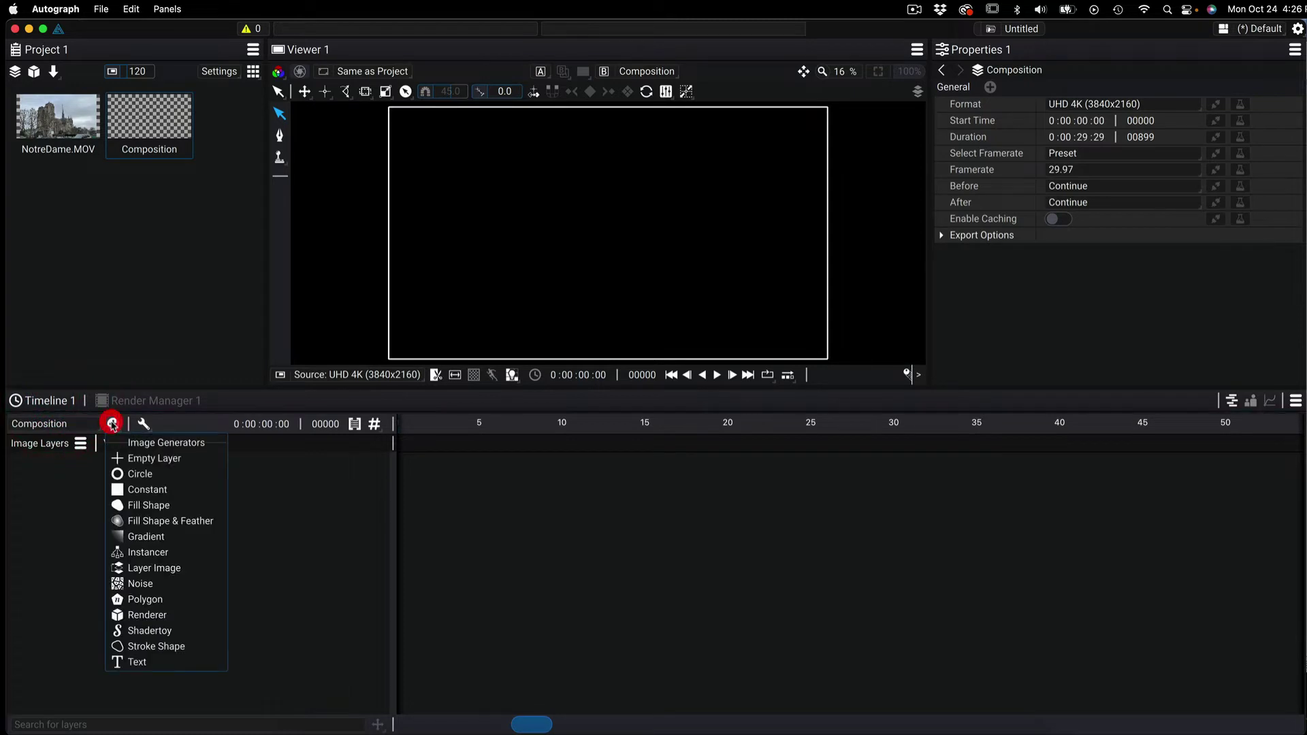
left_click(166, 491)
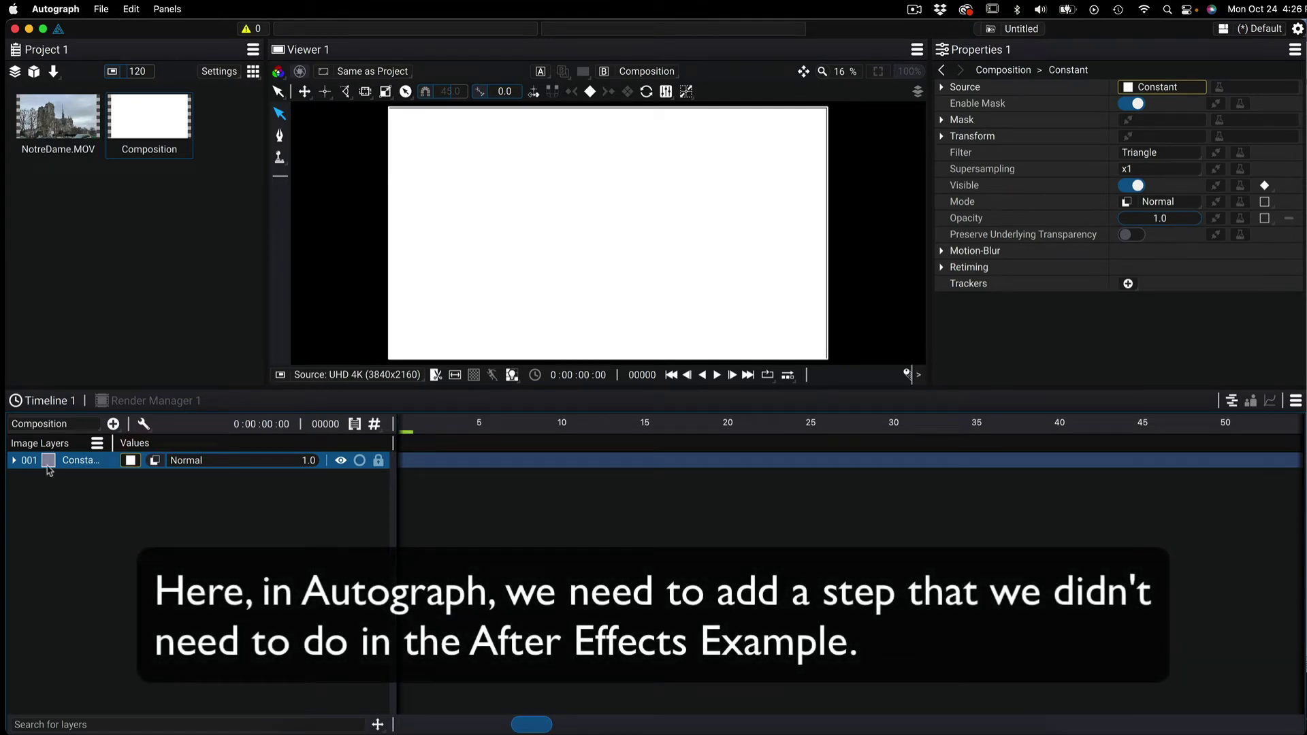
Set the Constant source's Output Format to Composition Format and bring up the new-modifier list.
left_click(13, 460)
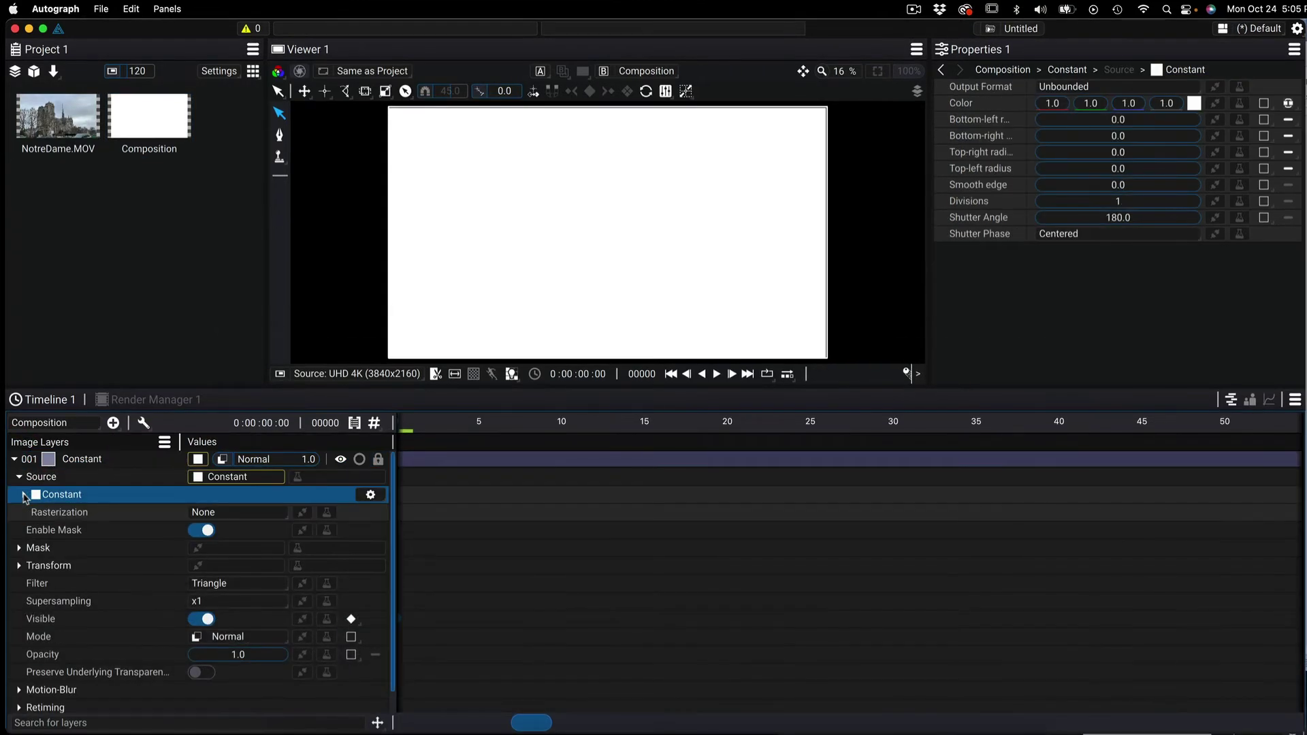
left_click(24, 496)
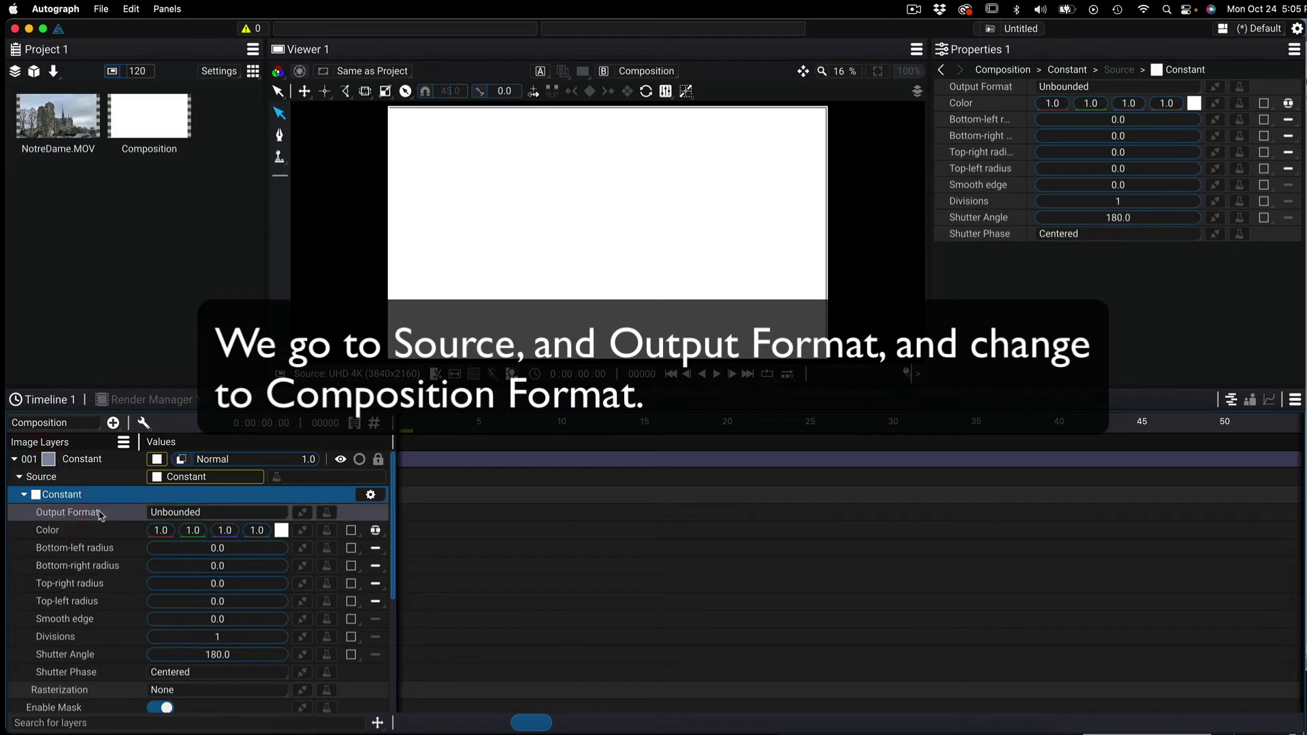
left_click(225, 516)
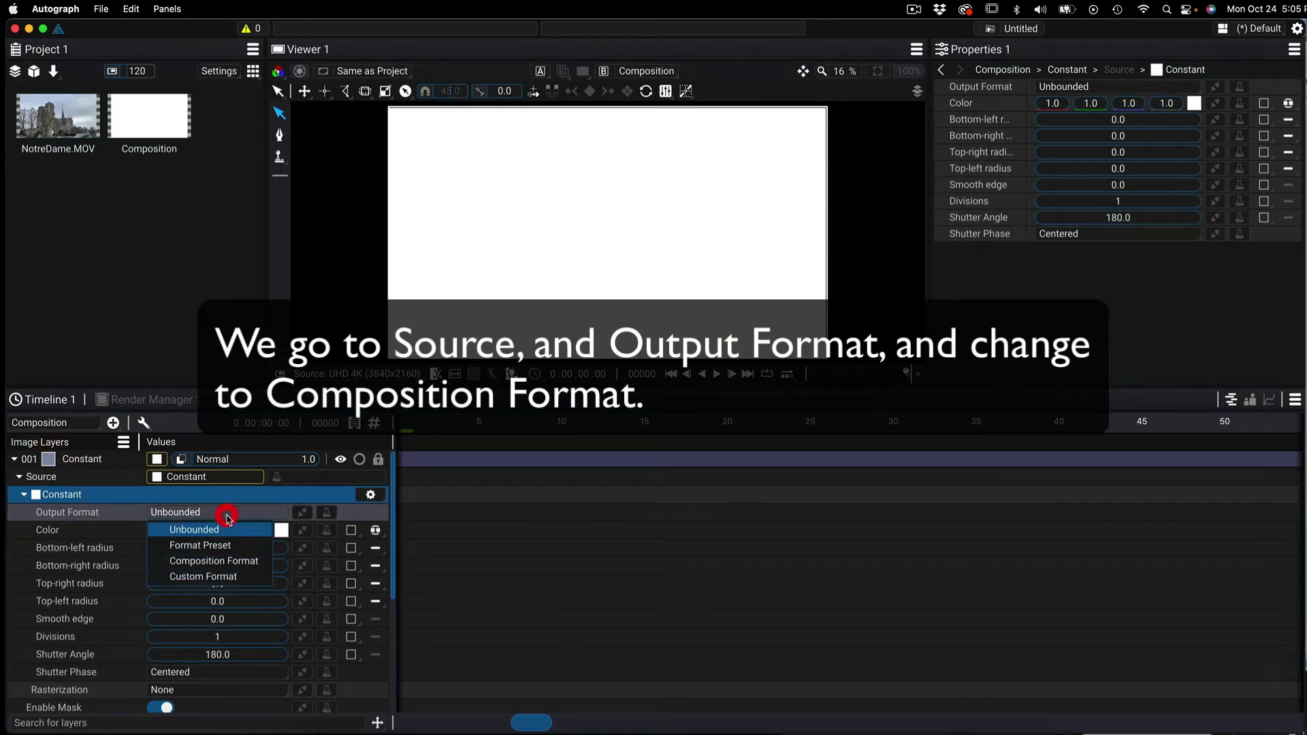
left_click(227, 563)
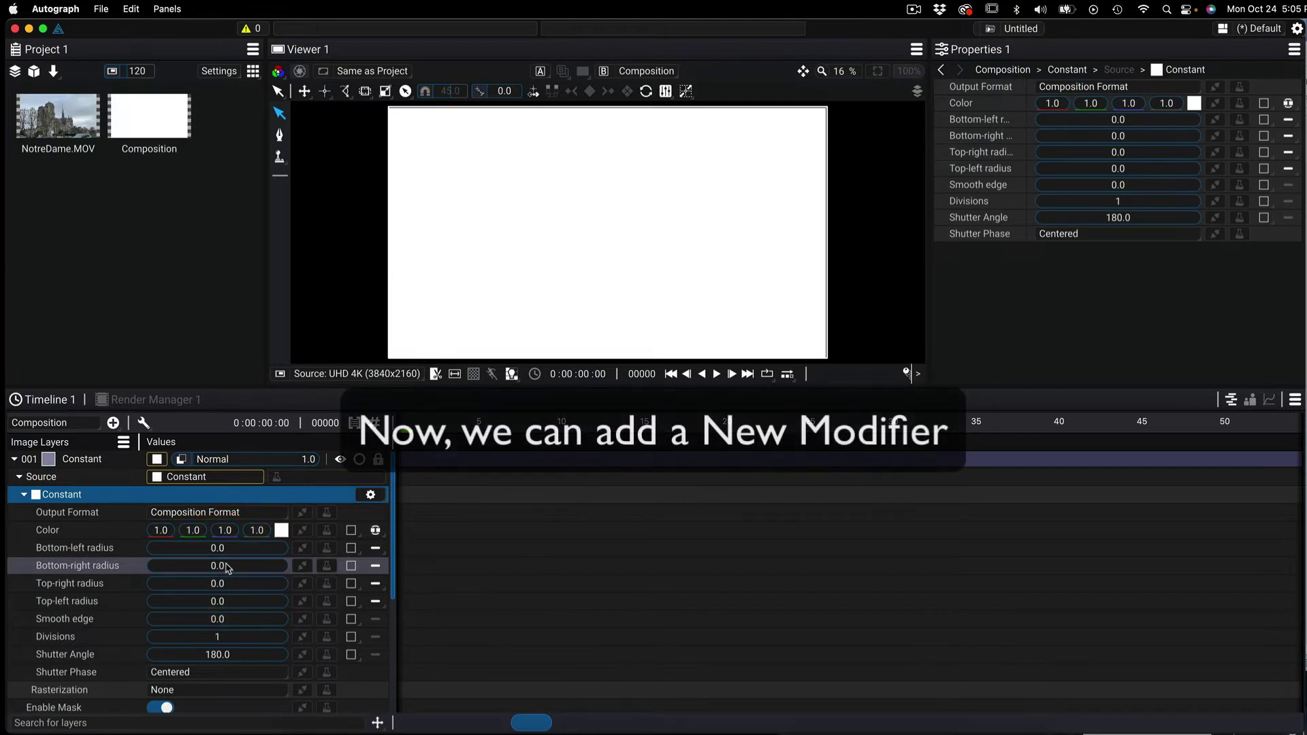
right_click(271, 468)
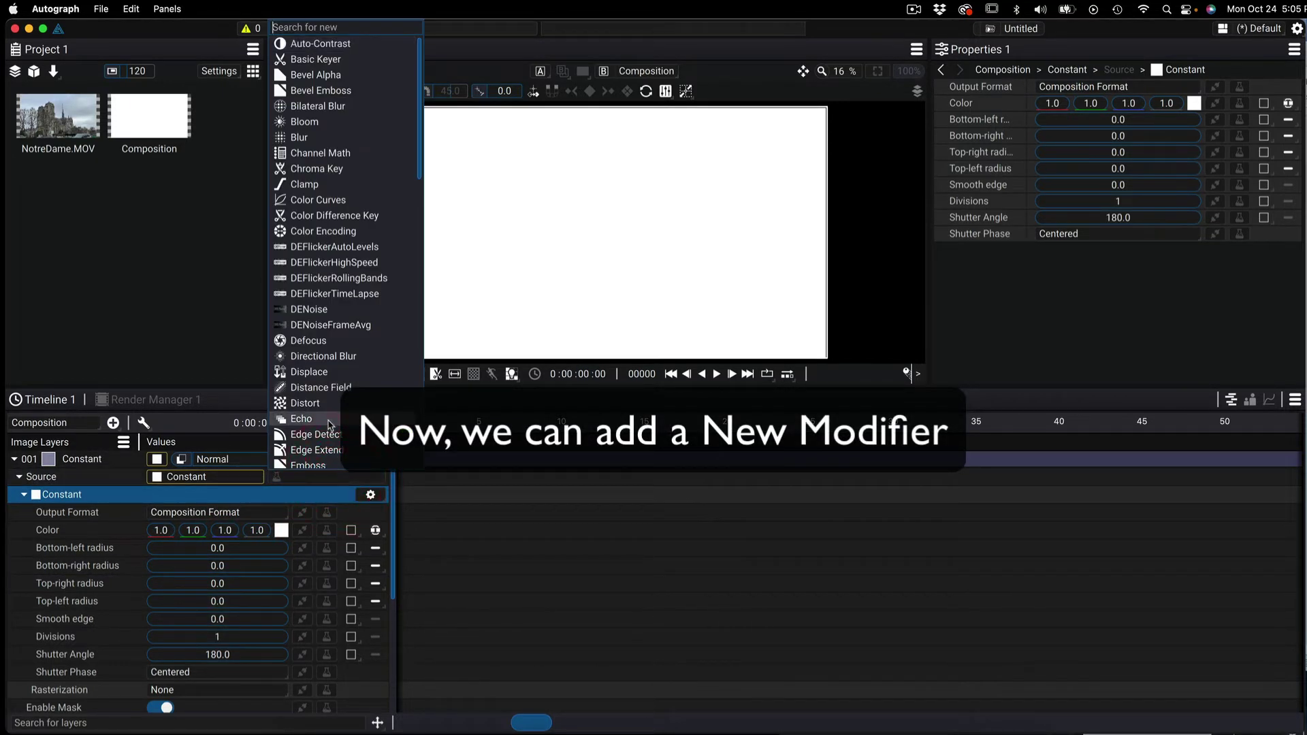
scroll(330, 423, "down", 15)
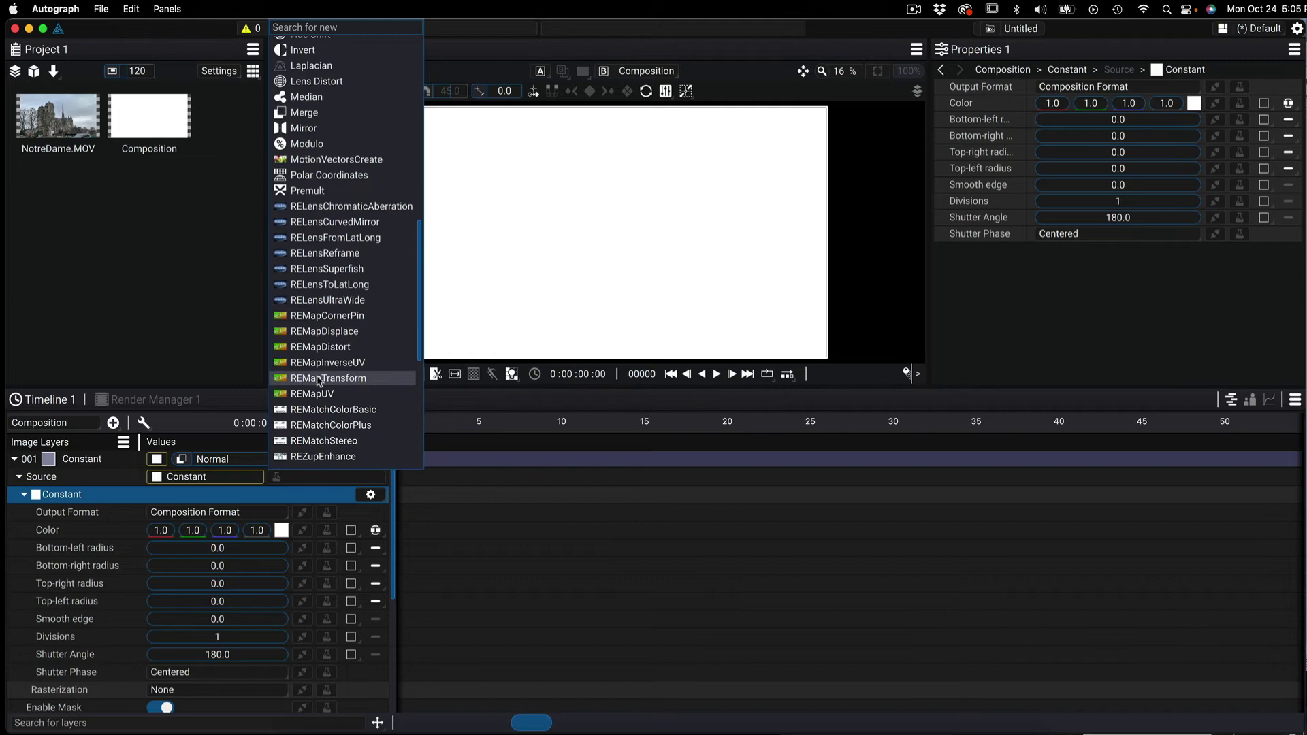
scroll(318, 381, "down", 3)
Add REZupResize linked to NotreDame.MOV, fit it to the canvas at zoom 2.0, enable Compute Over Range.
left_click(331, 374)
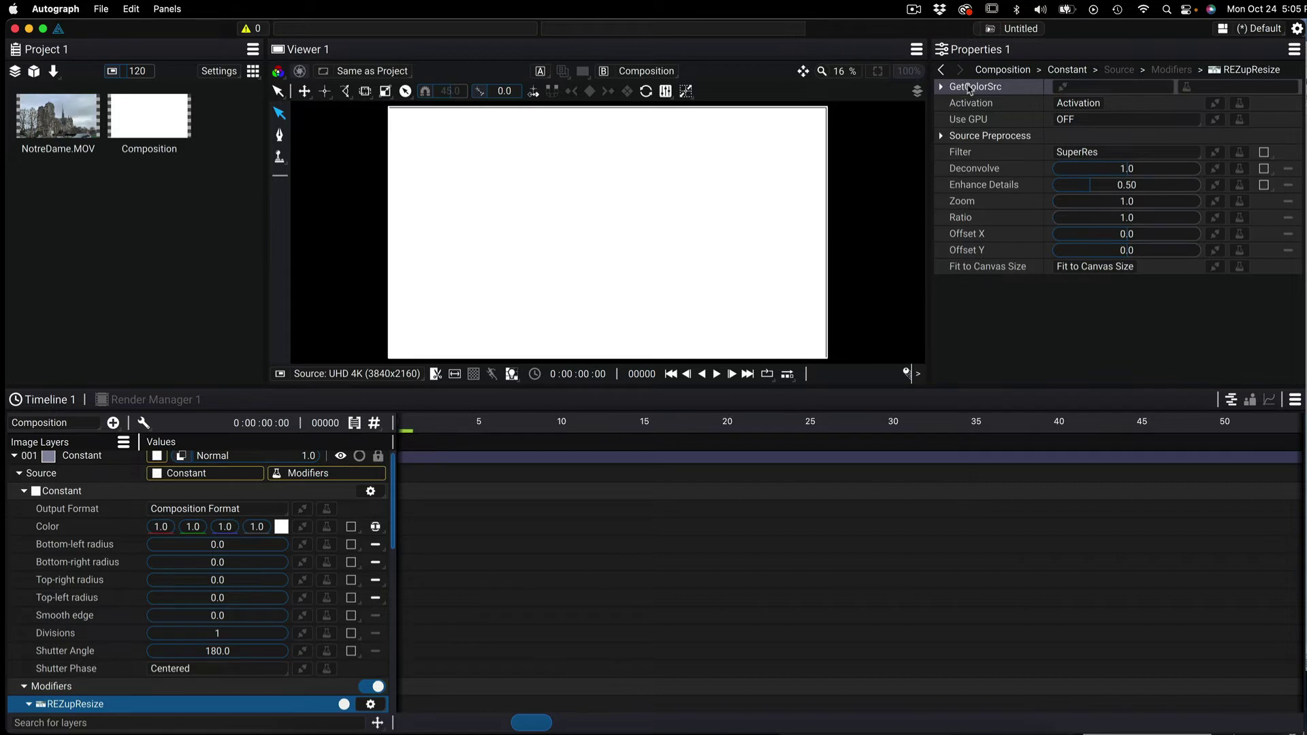
left_click(1078, 87)
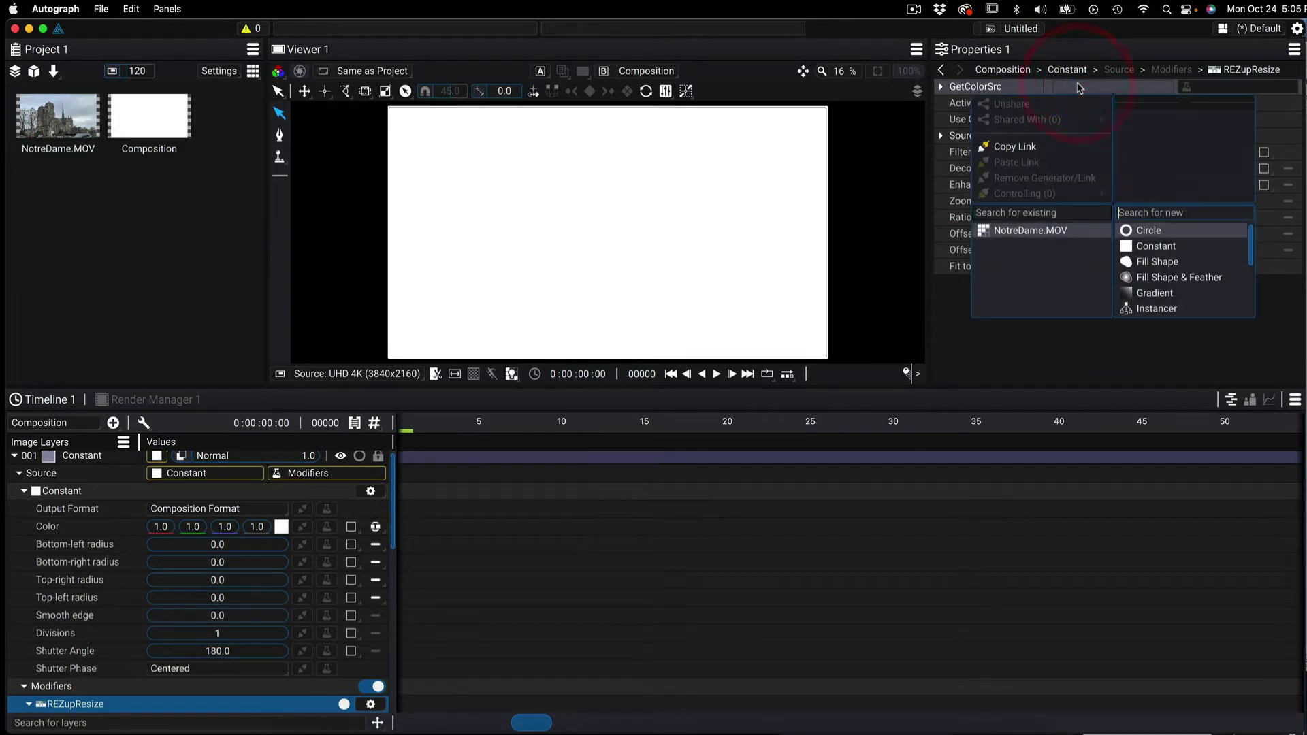
left_click(1021, 231)
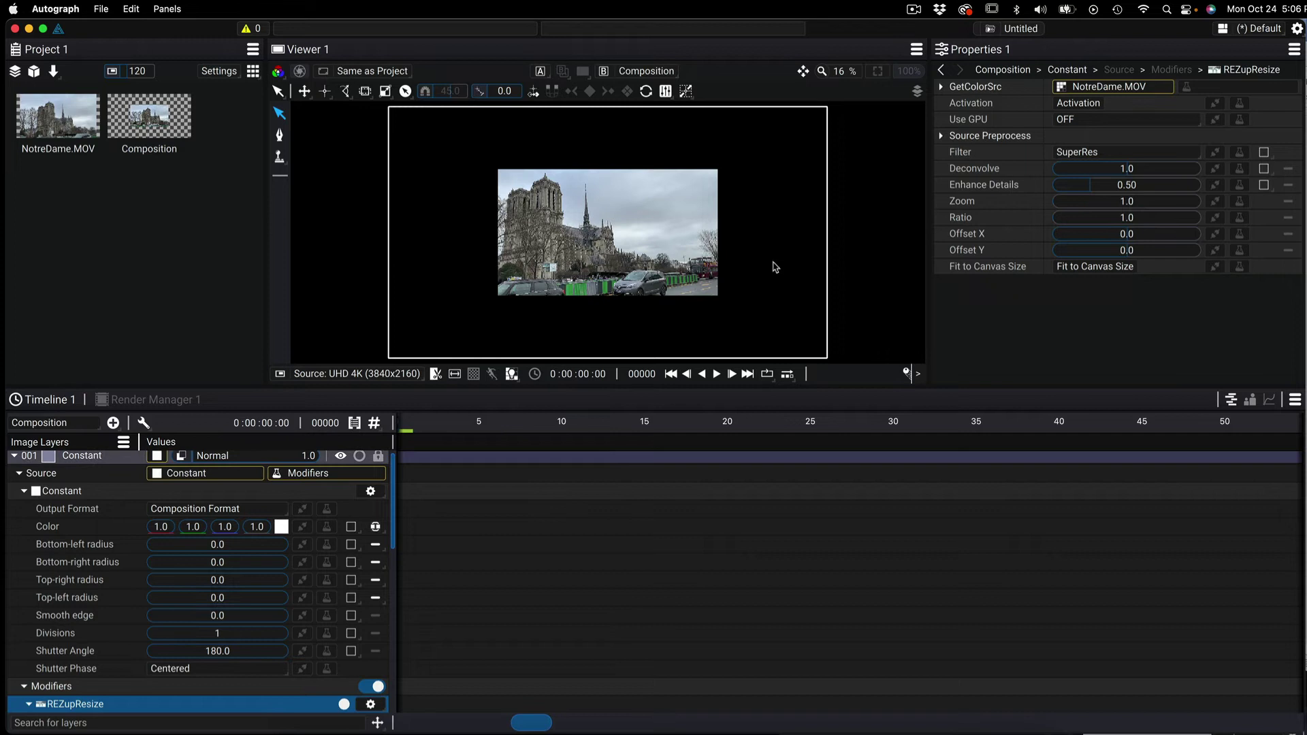
left_click(1111, 271)
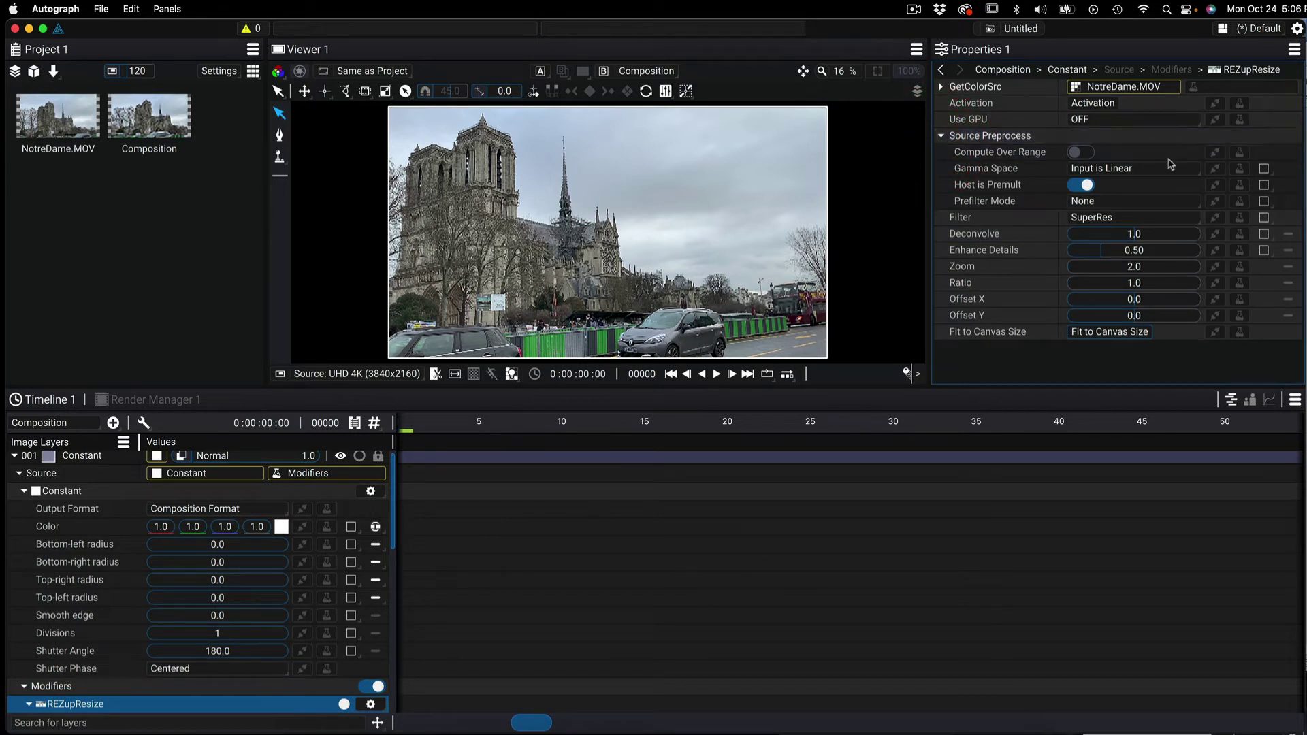
left_click(1082, 152)
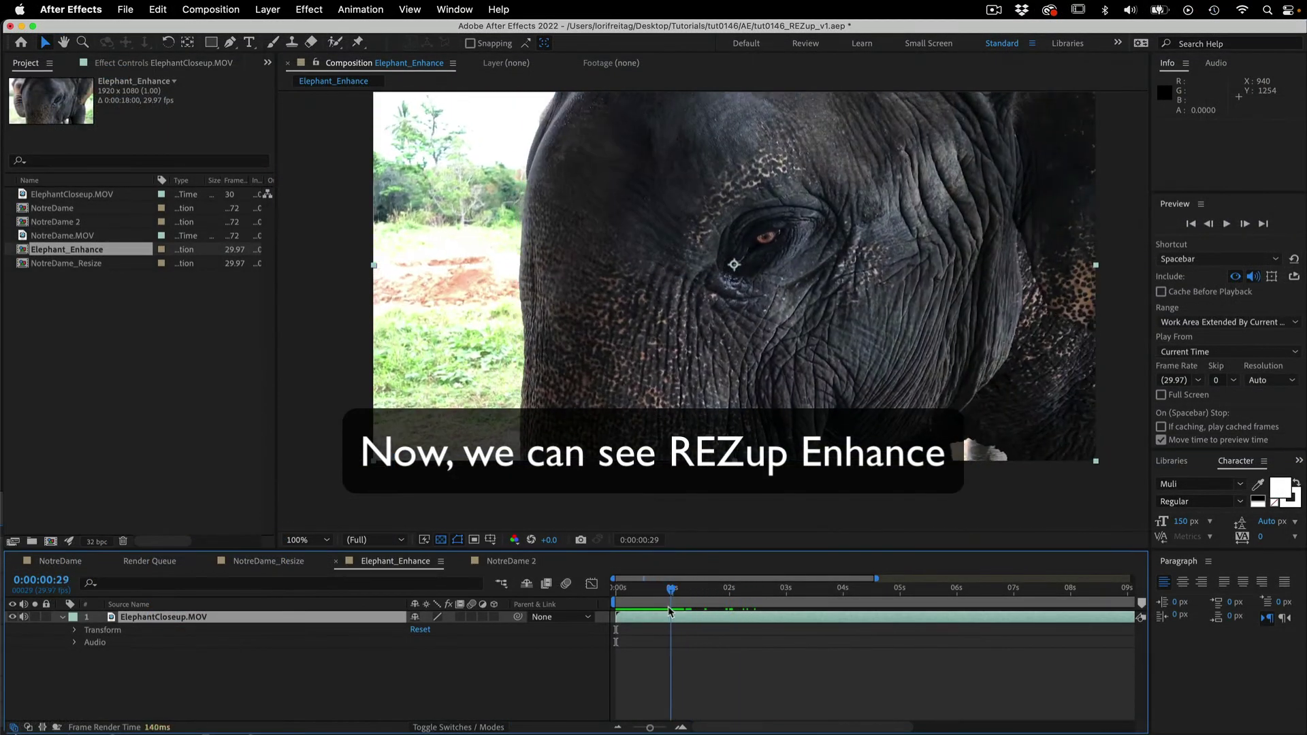
Move the playhead to frame 0 and apply REZUP Enhance to the ElephantCloseup.MOV footage.
left_click_drag(669, 610, 617, 612)
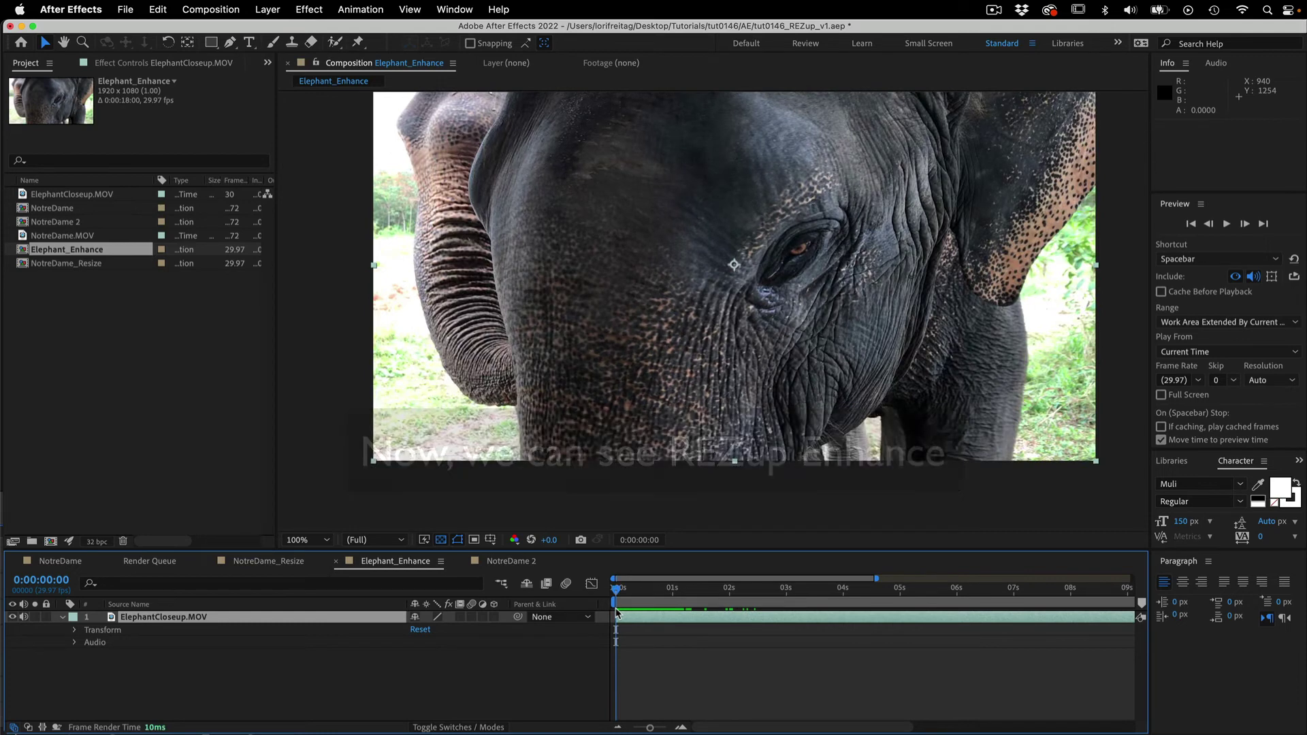
left_click(617, 612)
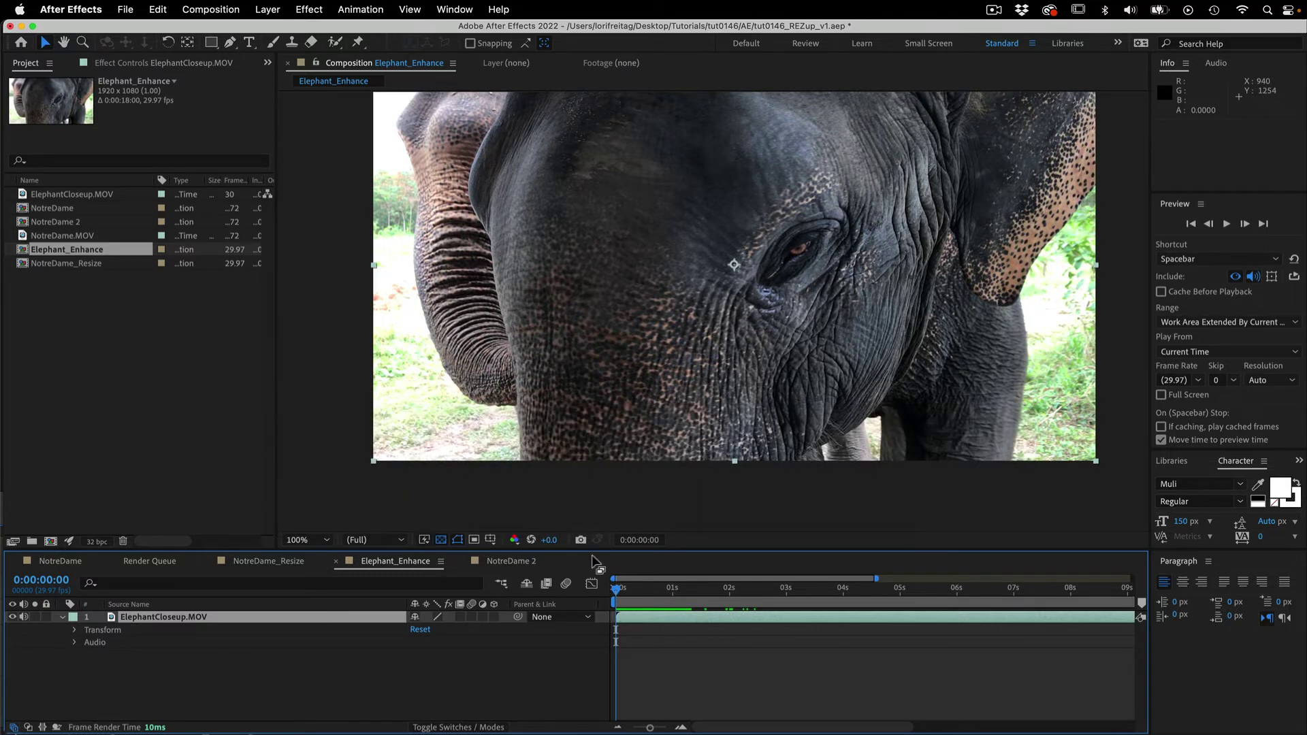
left_click(308, 8)
mouse_move(408, 342)
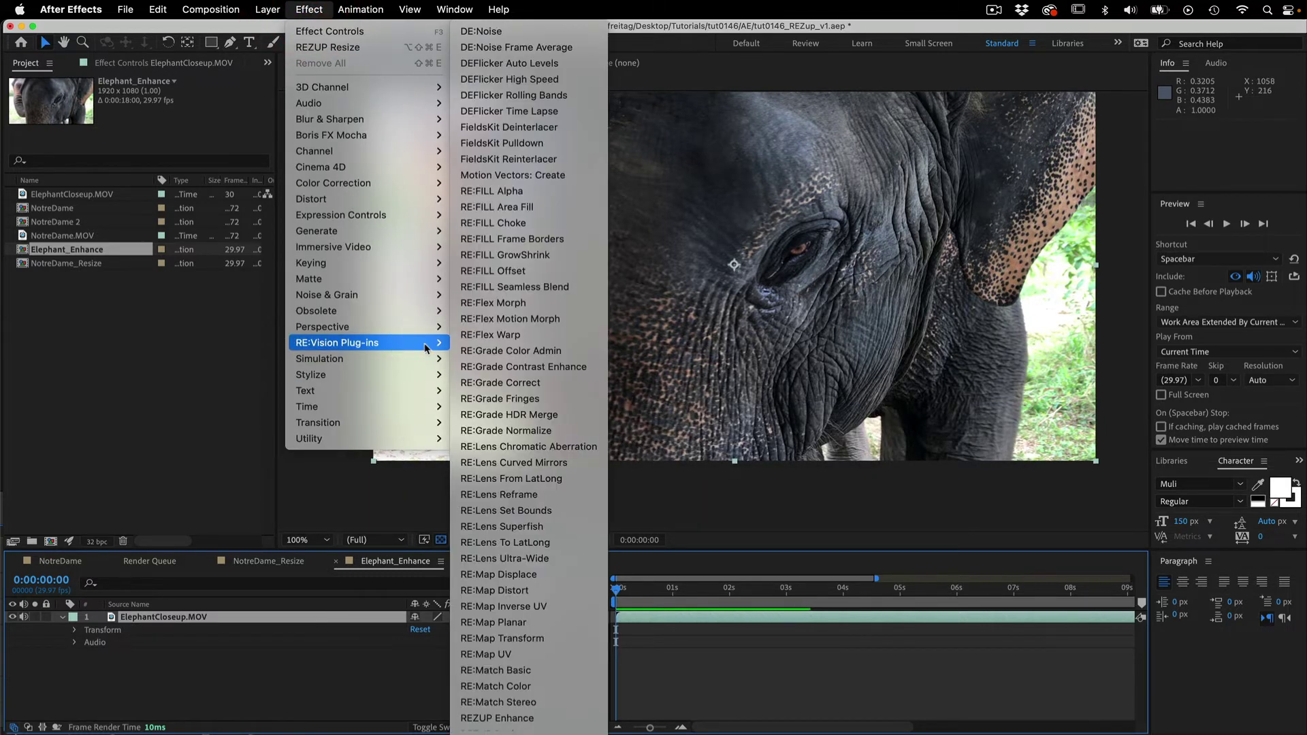
left_click(571, 718)
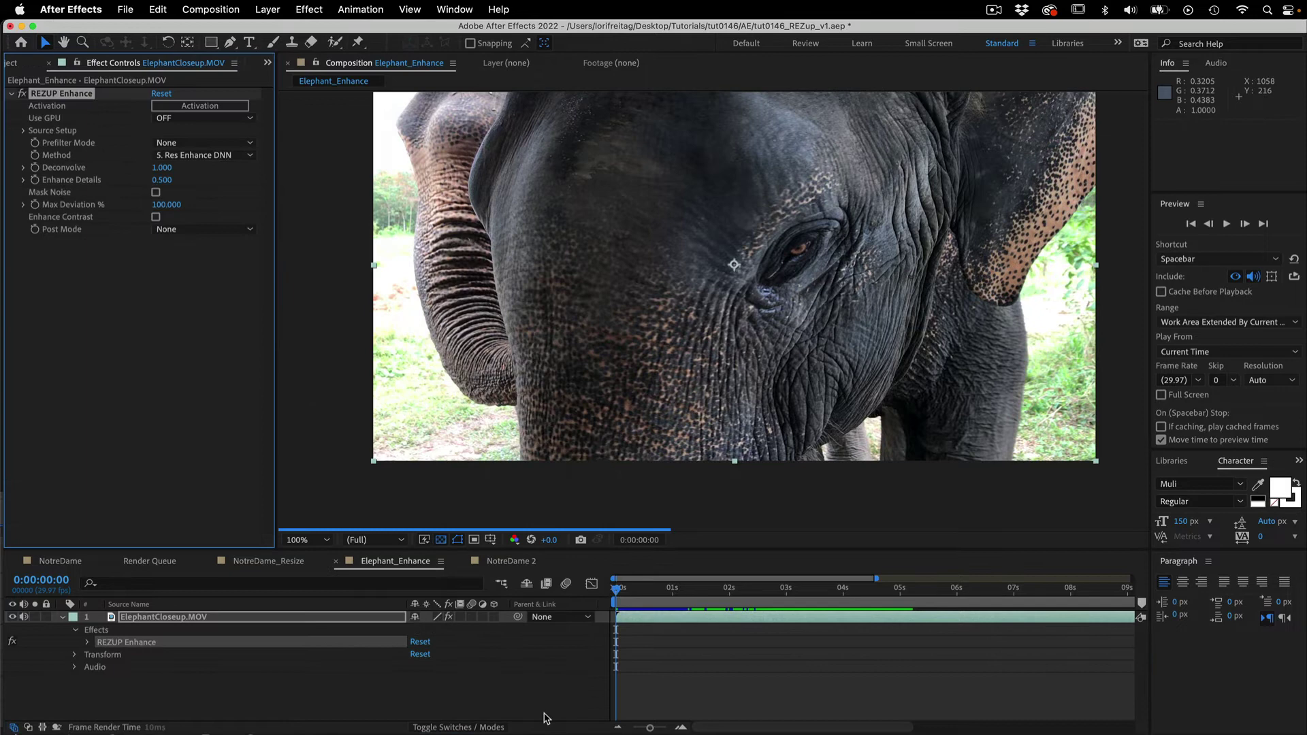
Set the REZUP Enhance method to Bypass, then to 5. Res Enhance DNN.
left_click(199, 158)
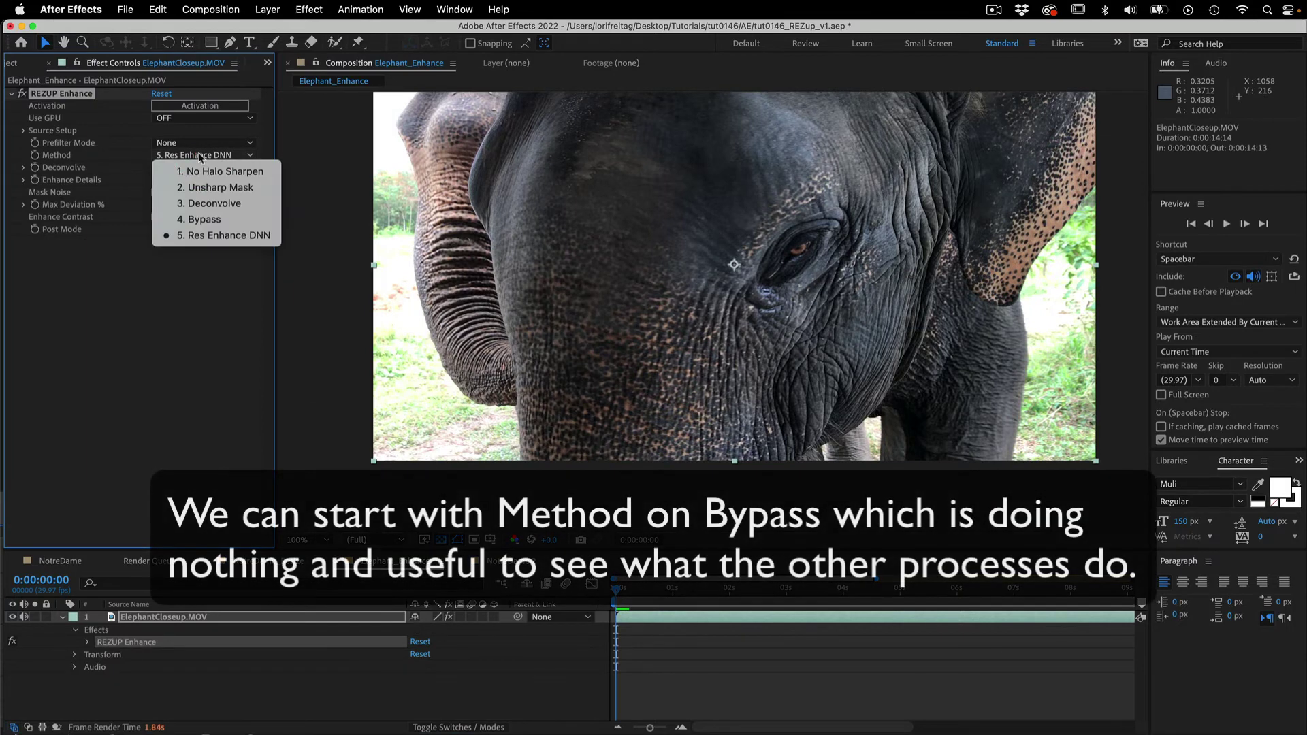
left_click(203, 220)
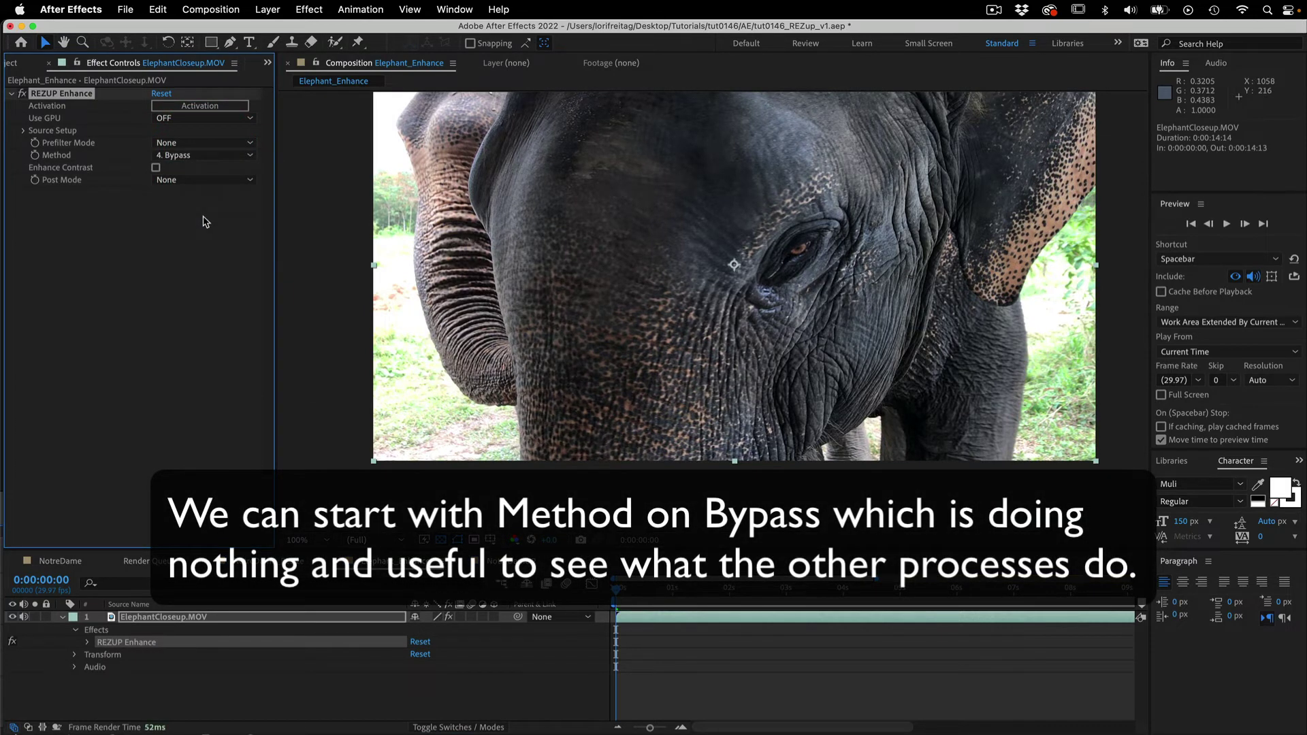
left_click(194, 157)
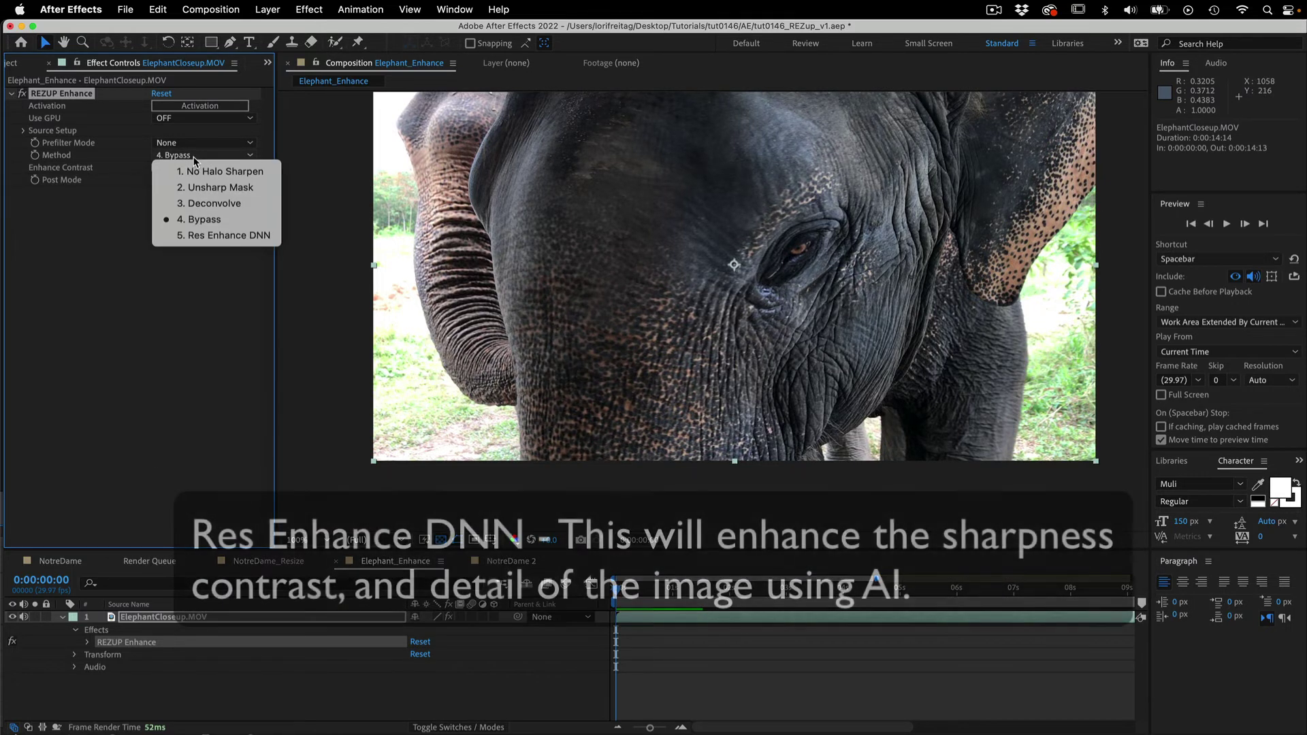
left_click(203, 236)
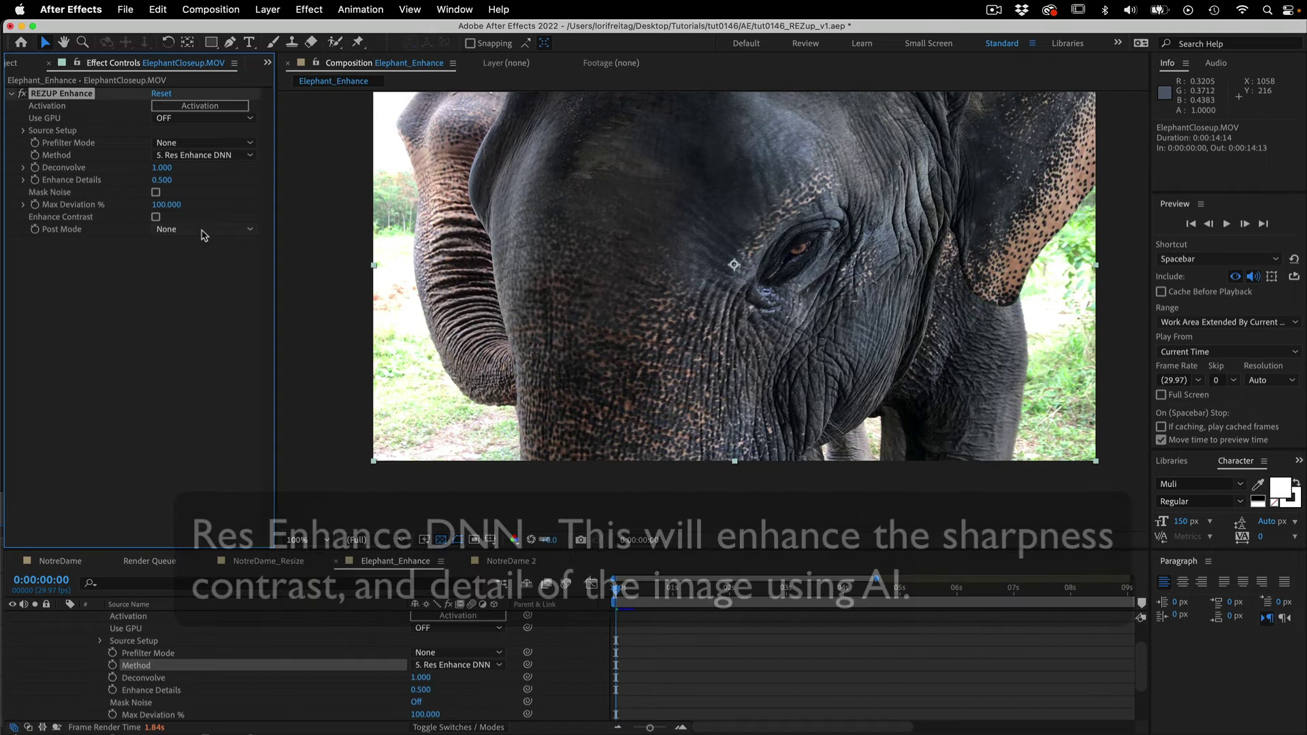
left_click(204, 155)
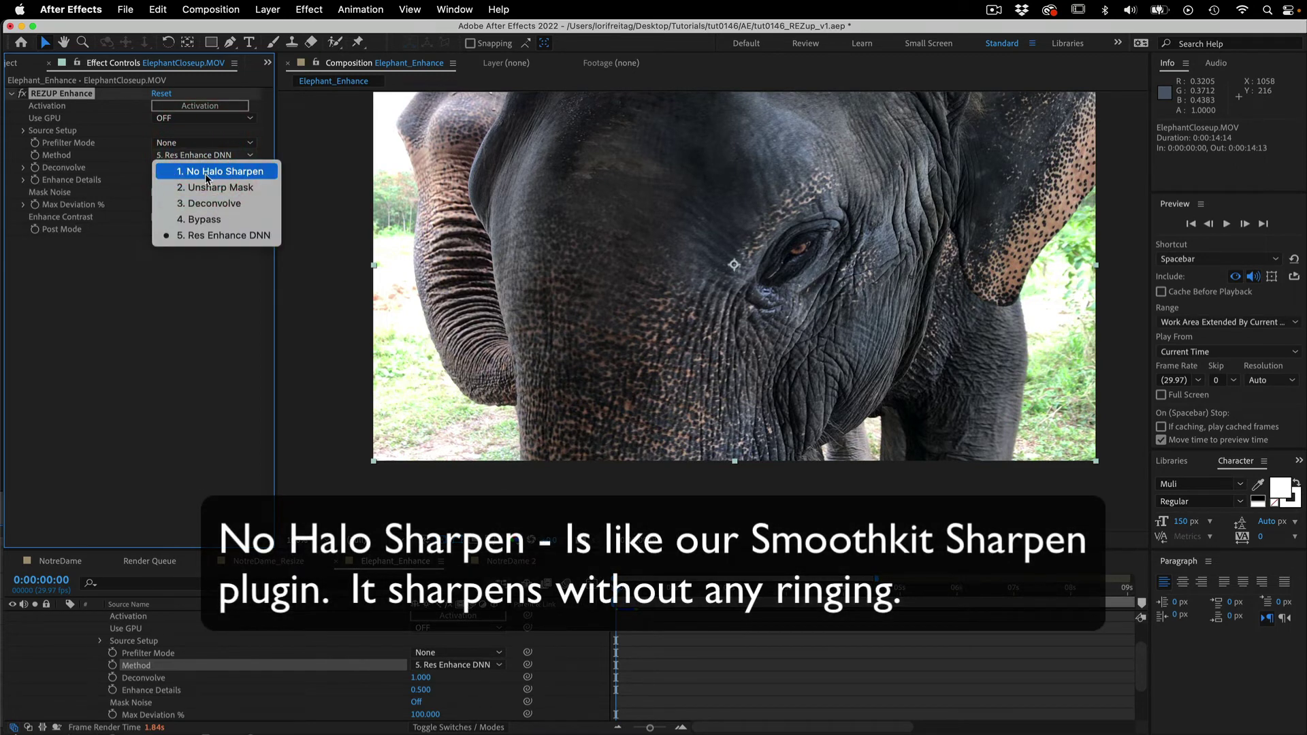
Switch the REZUP Enhance method to No Halo Sharpen, then to 2. Unsharp Mask.
left_click(206, 171)
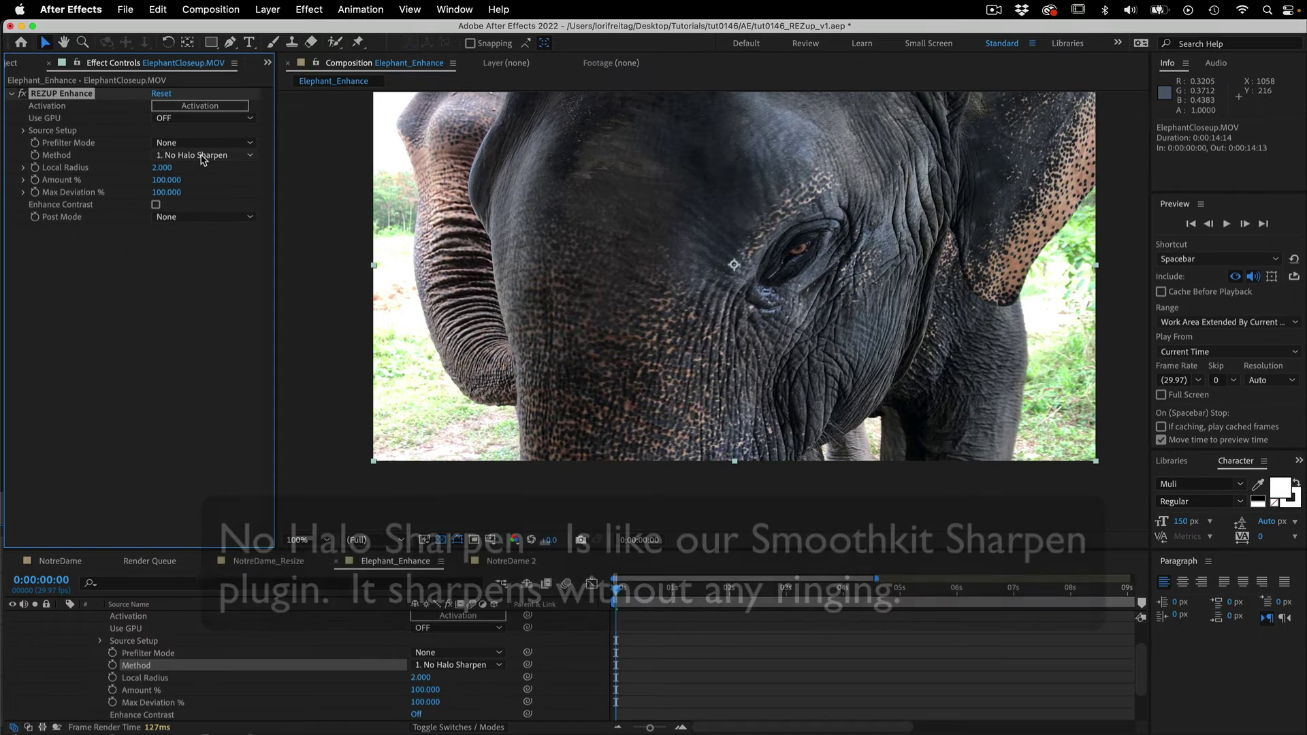
left_click(201, 157)
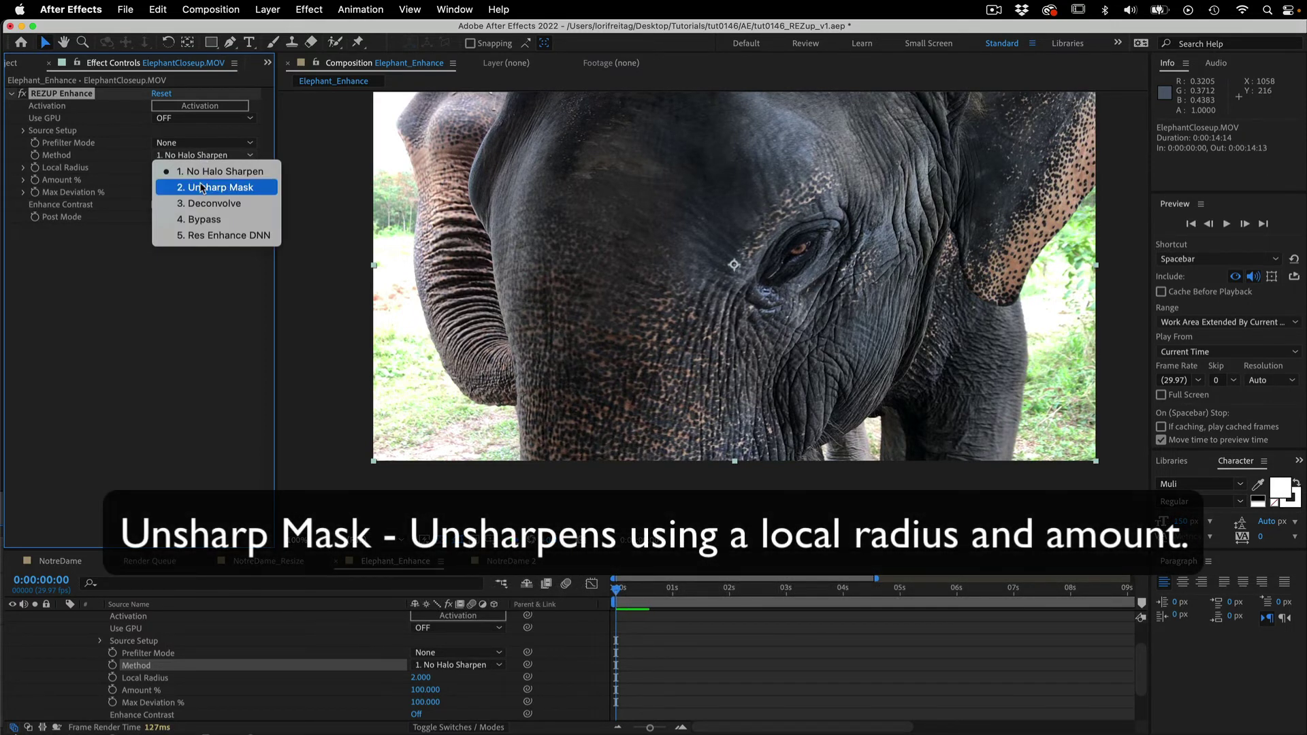
left_click(203, 184)
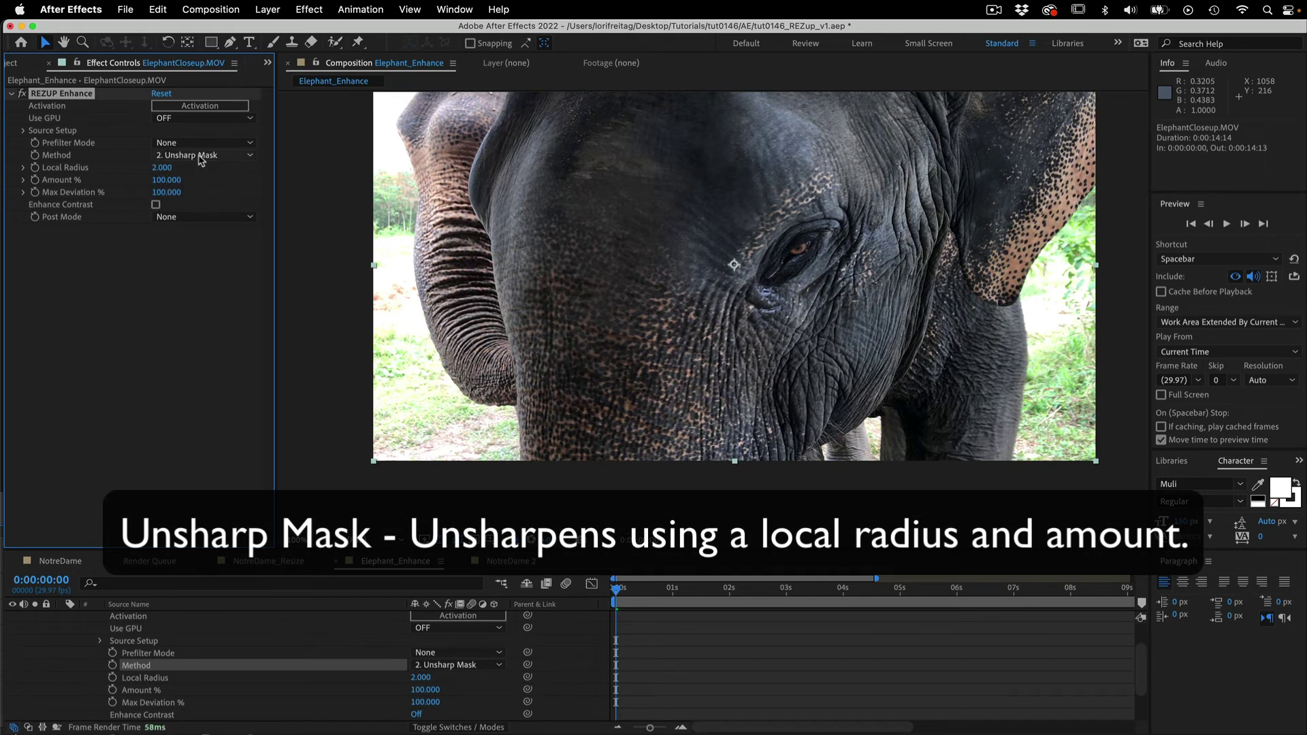
Set Unsharp Mask Local Radius to 10 and Amount to 500%.
left_click_drag(164, 168, 181, 175)
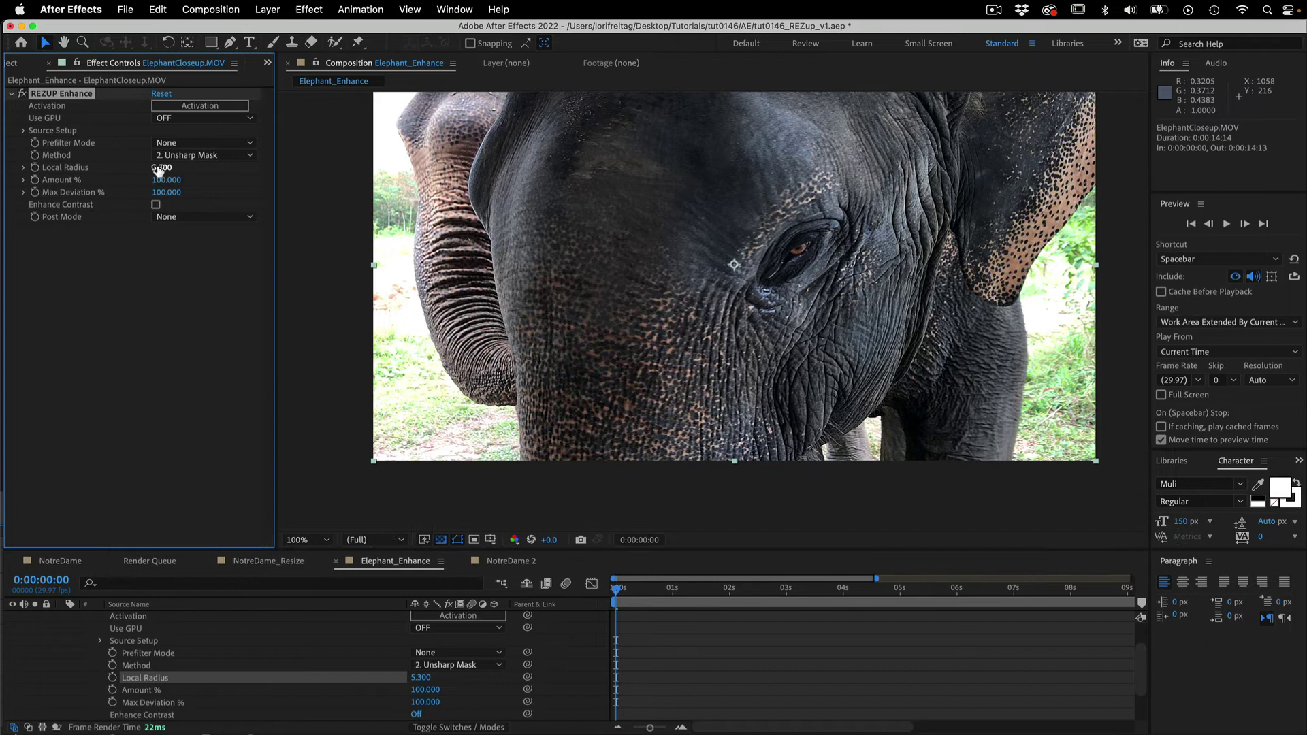
left_click(163, 168)
type("10")
key("Return")
left_click(166, 180)
type("5")
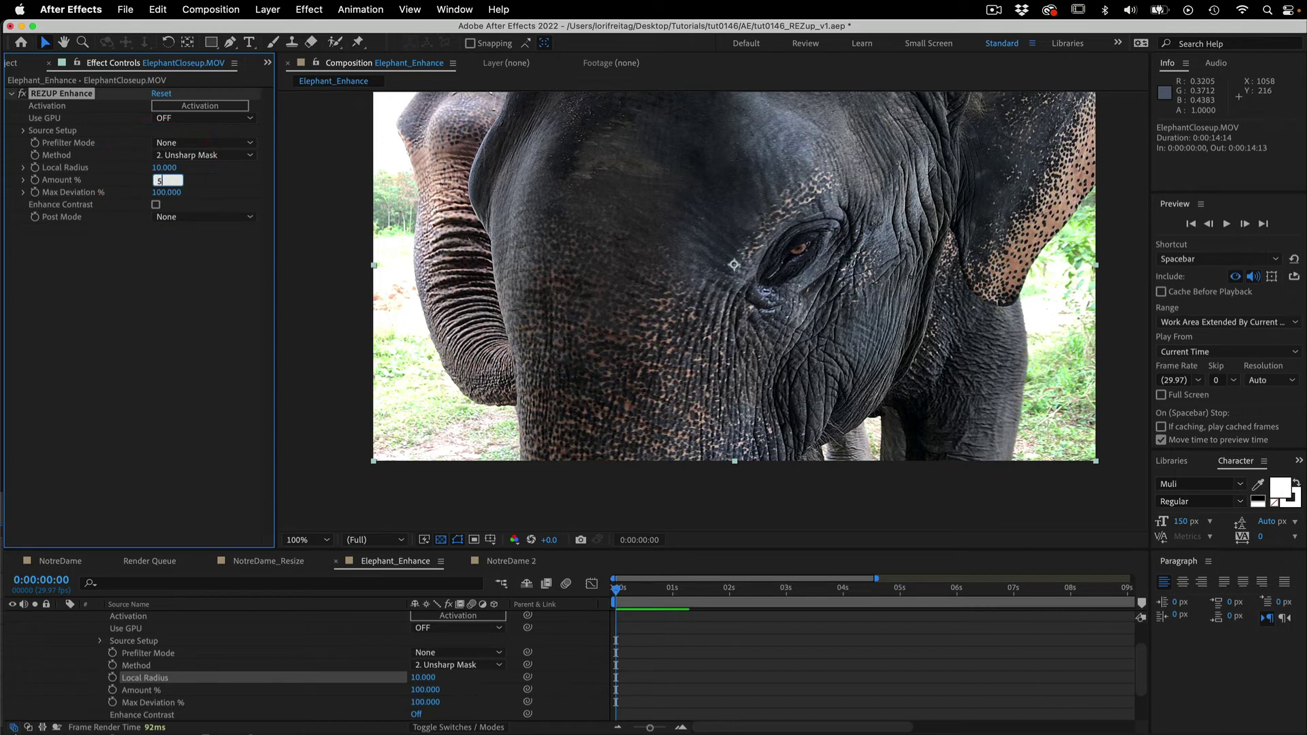
type("00")
key("Return")
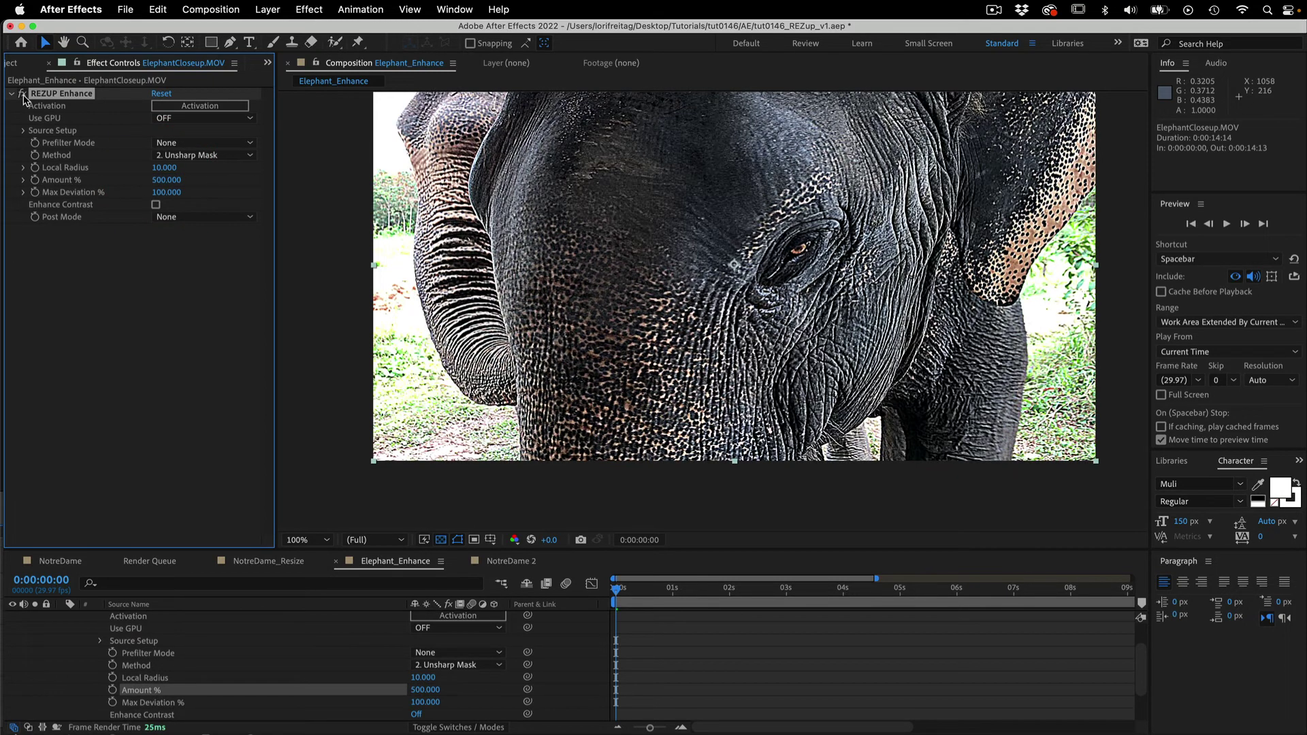
Cycle REZUP Enhance's Post Mode through Blend and Merge, ending on Halo Reduction.
left_click(180, 218)
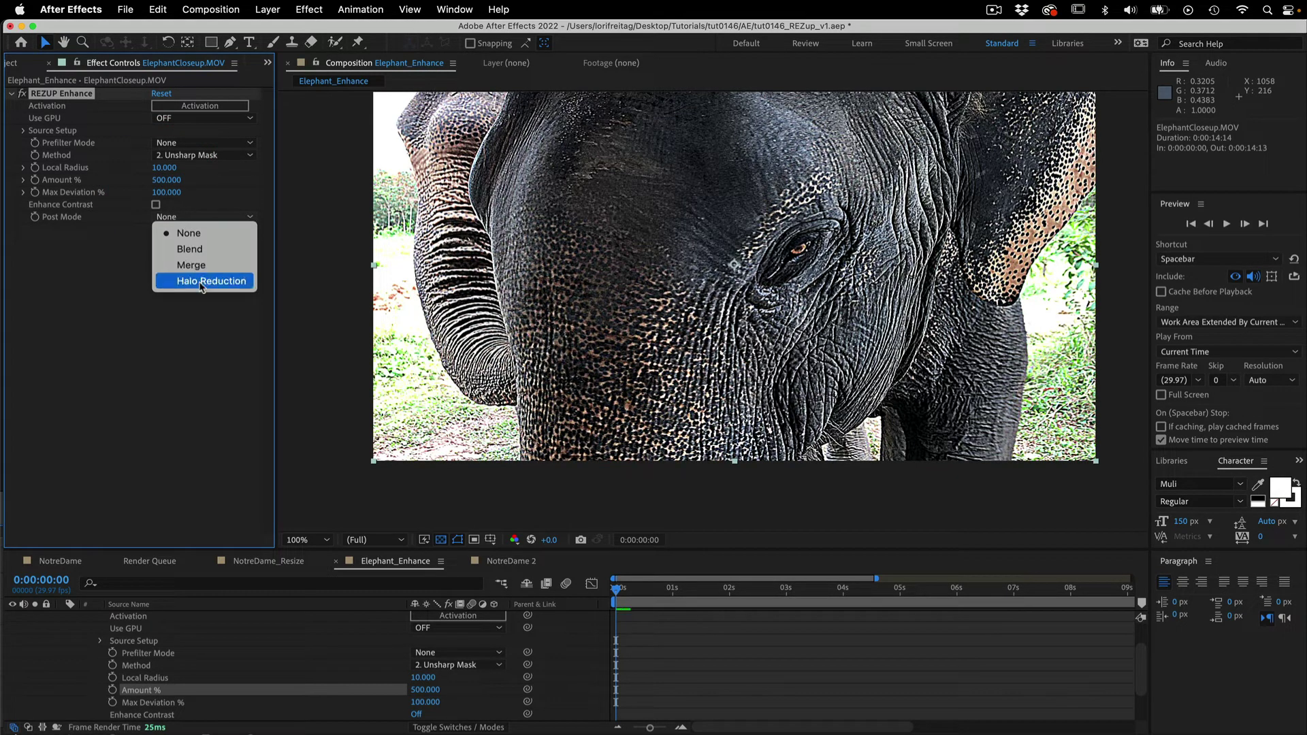
left_click(199, 282)
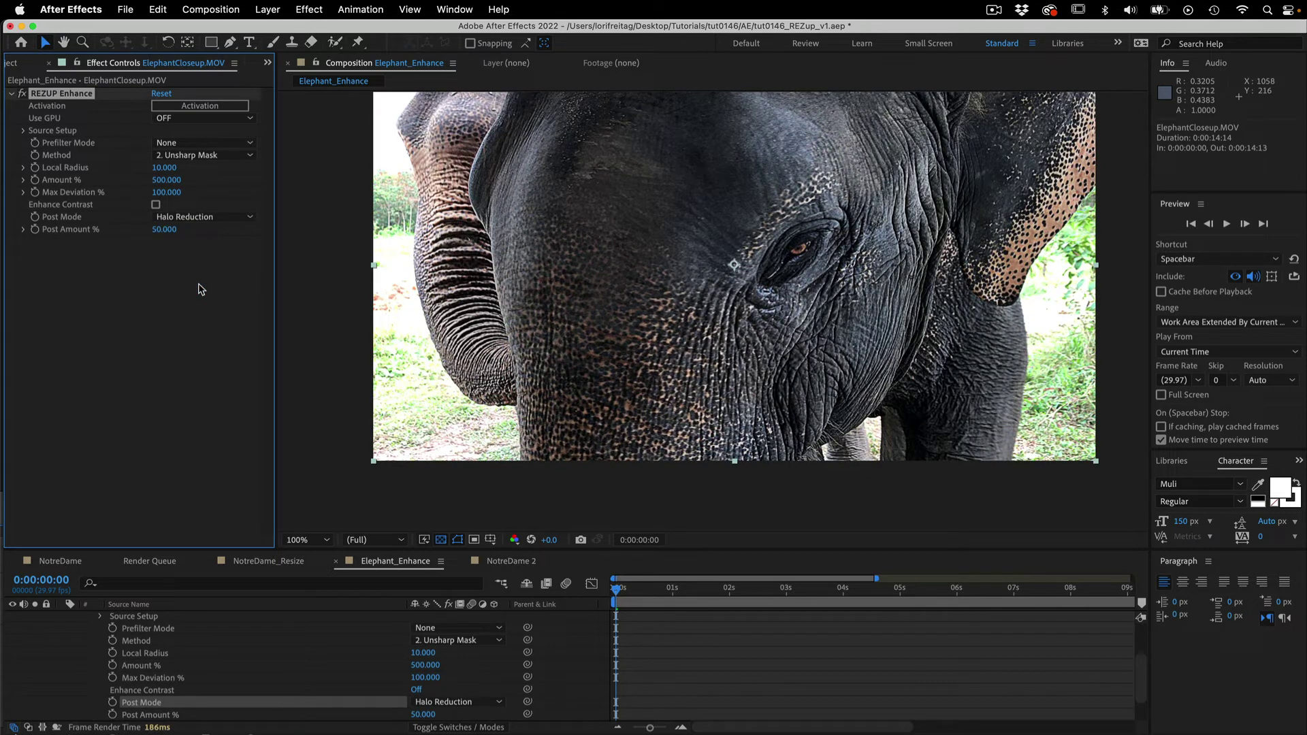
left_click(213, 217)
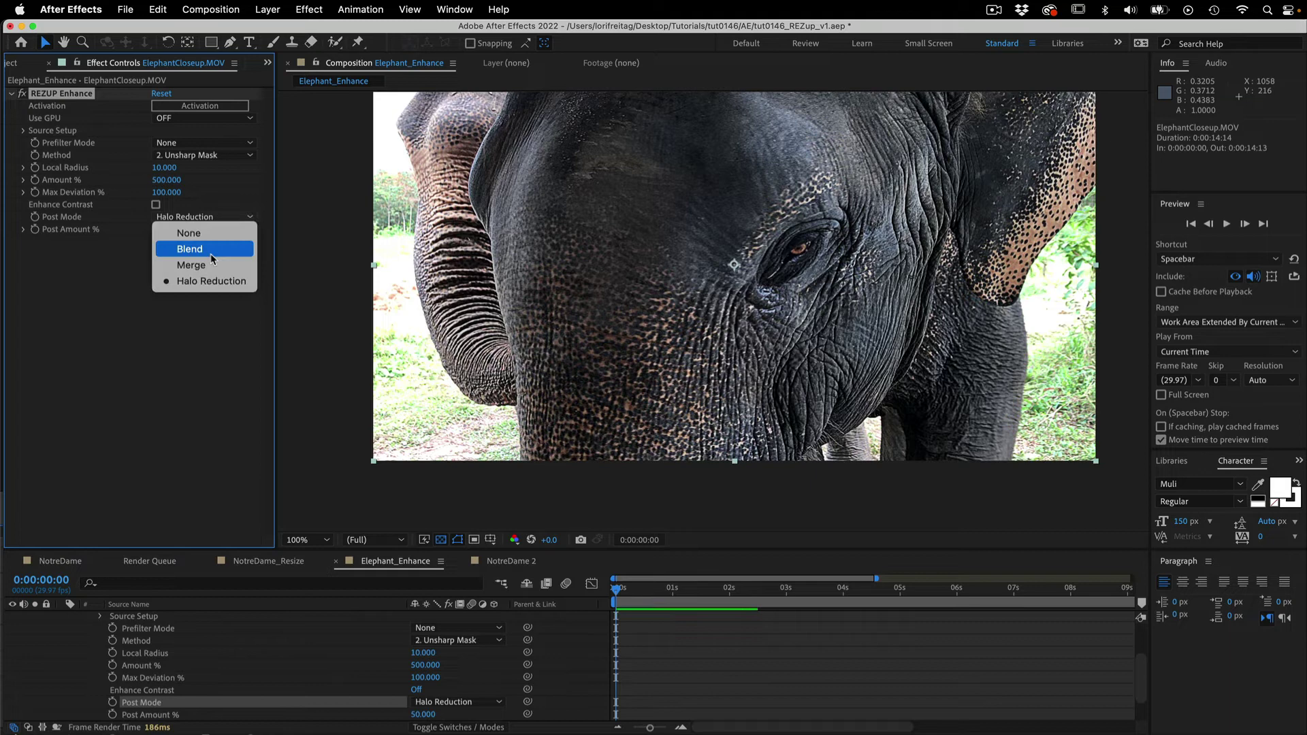
left_click(212, 250)
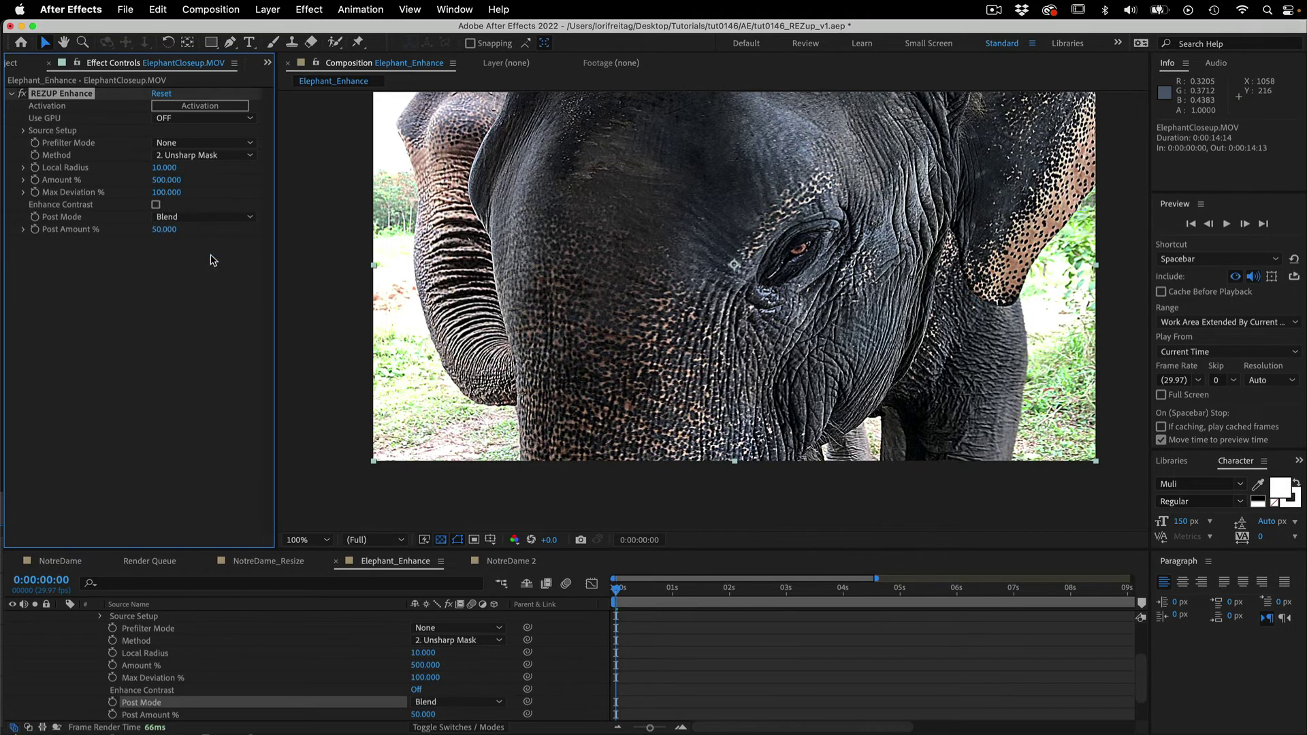
left_click(196, 219)
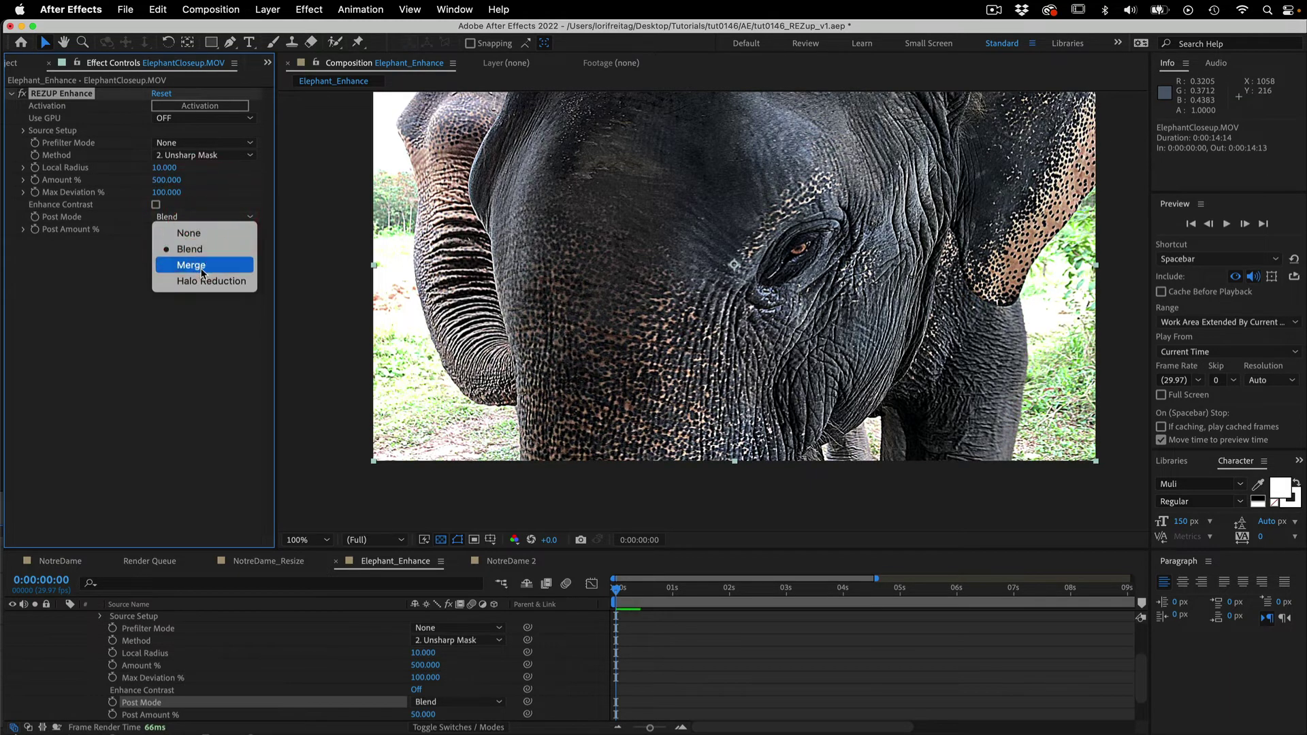
left_click(201, 263)
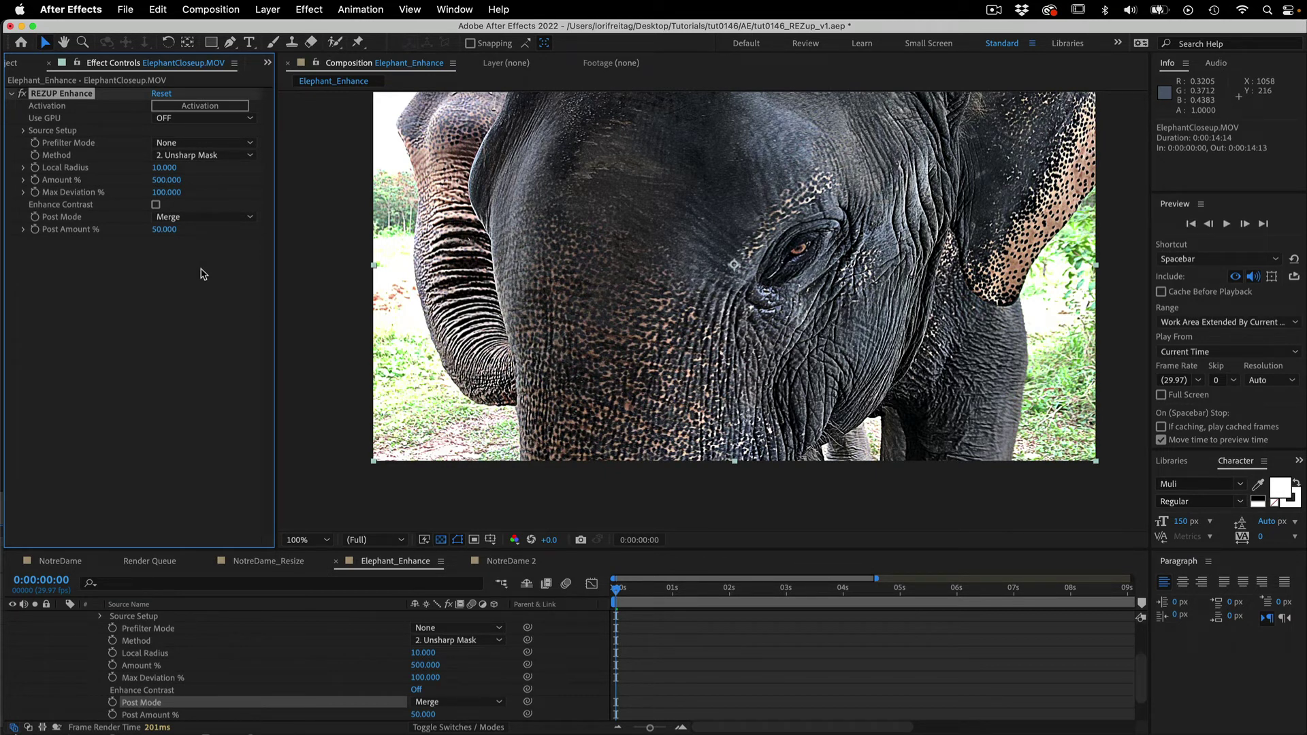
left_click(198, 216)
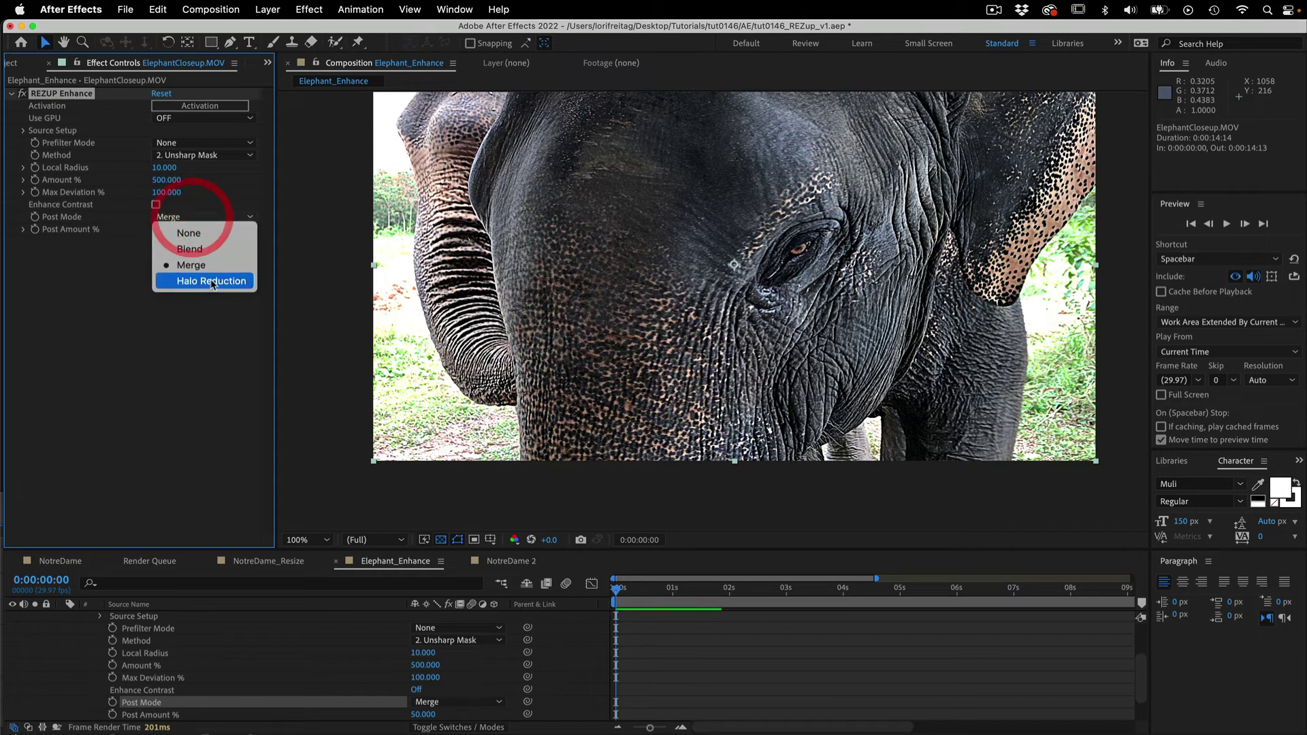
left_click(212, 286)
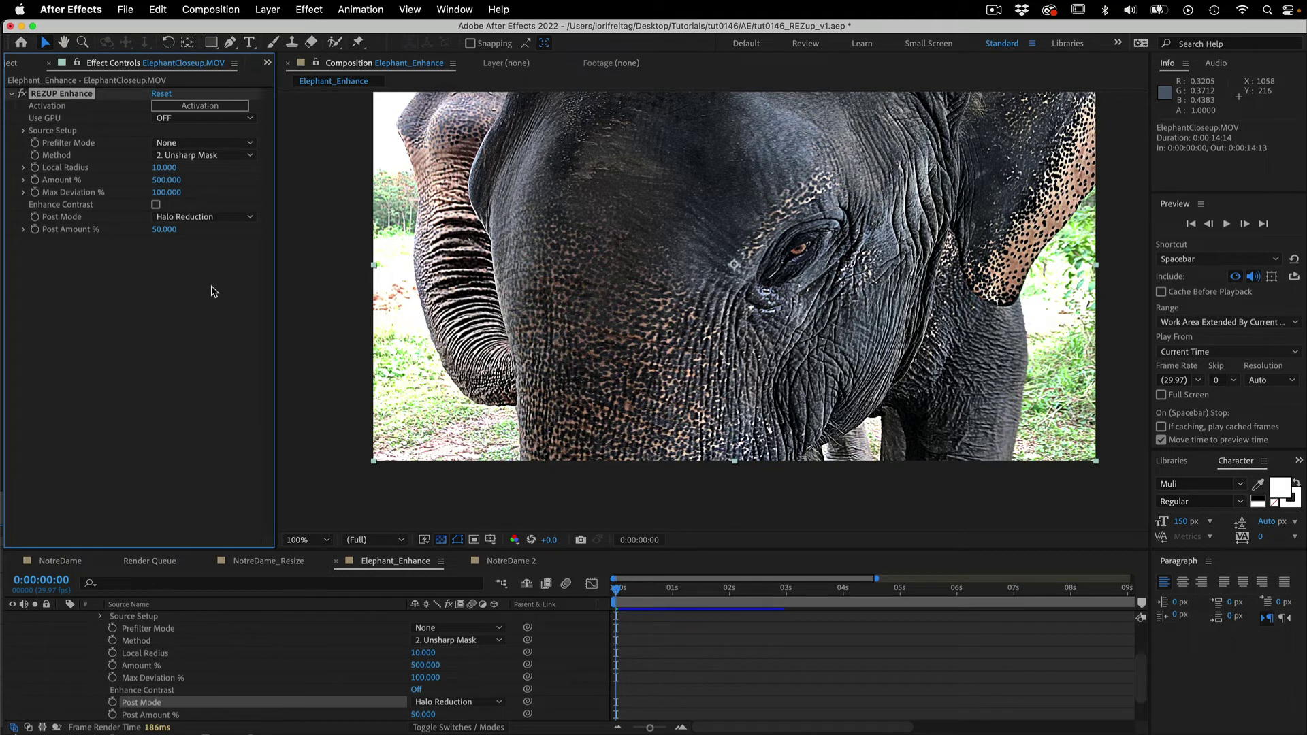
Lower Post Amount % to about 44 and try the Deconvolve enhancement method.
left_click(24, 229)
left_click_drag(94, 253, 91, 254)
left_click(204, 155)
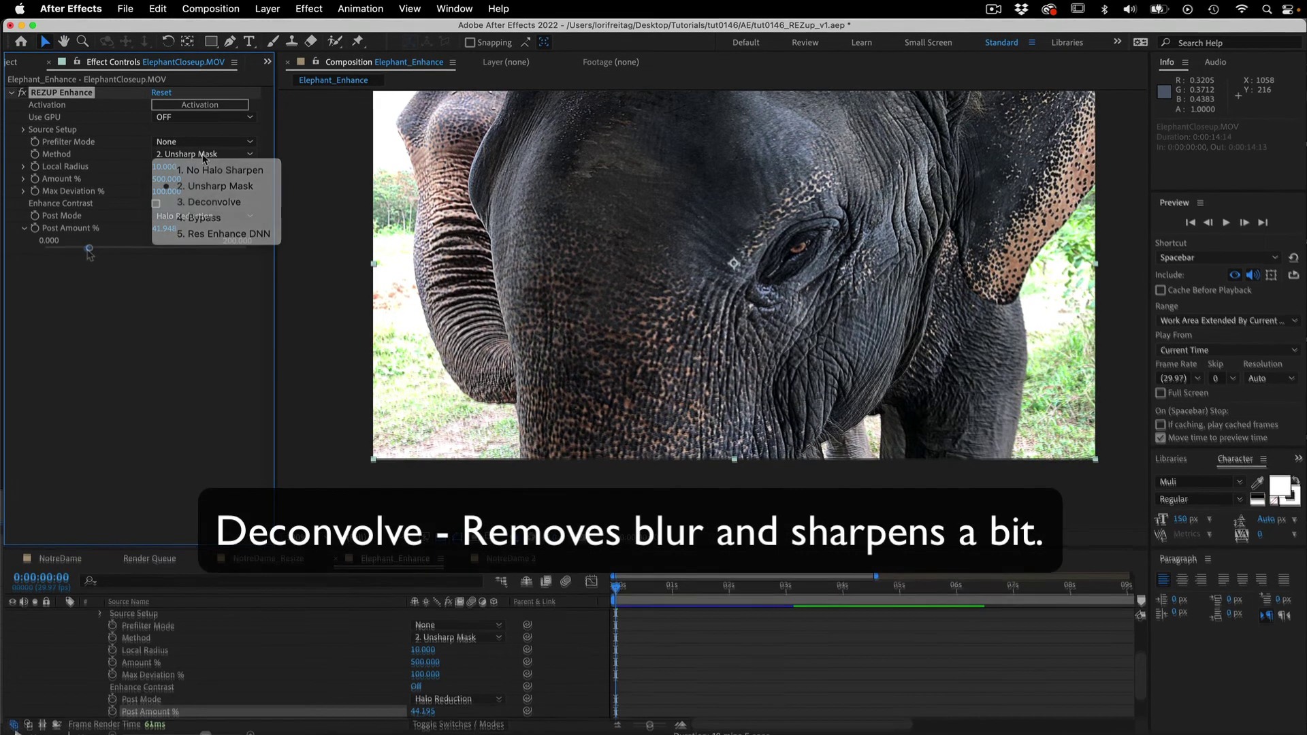
left_click(209, 204)
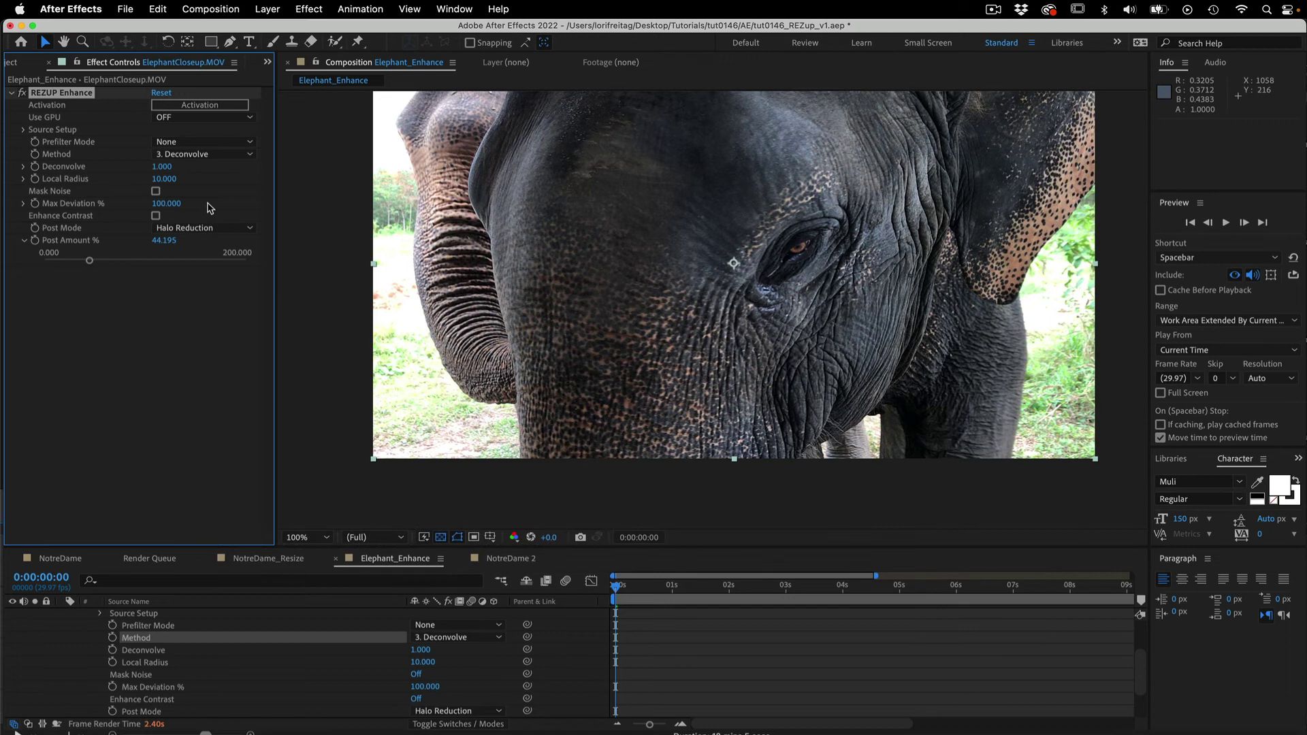
Switch the method to 5. Res Enhance DNN and raise Deconvolve to 1.195.
left_click(196, 154)
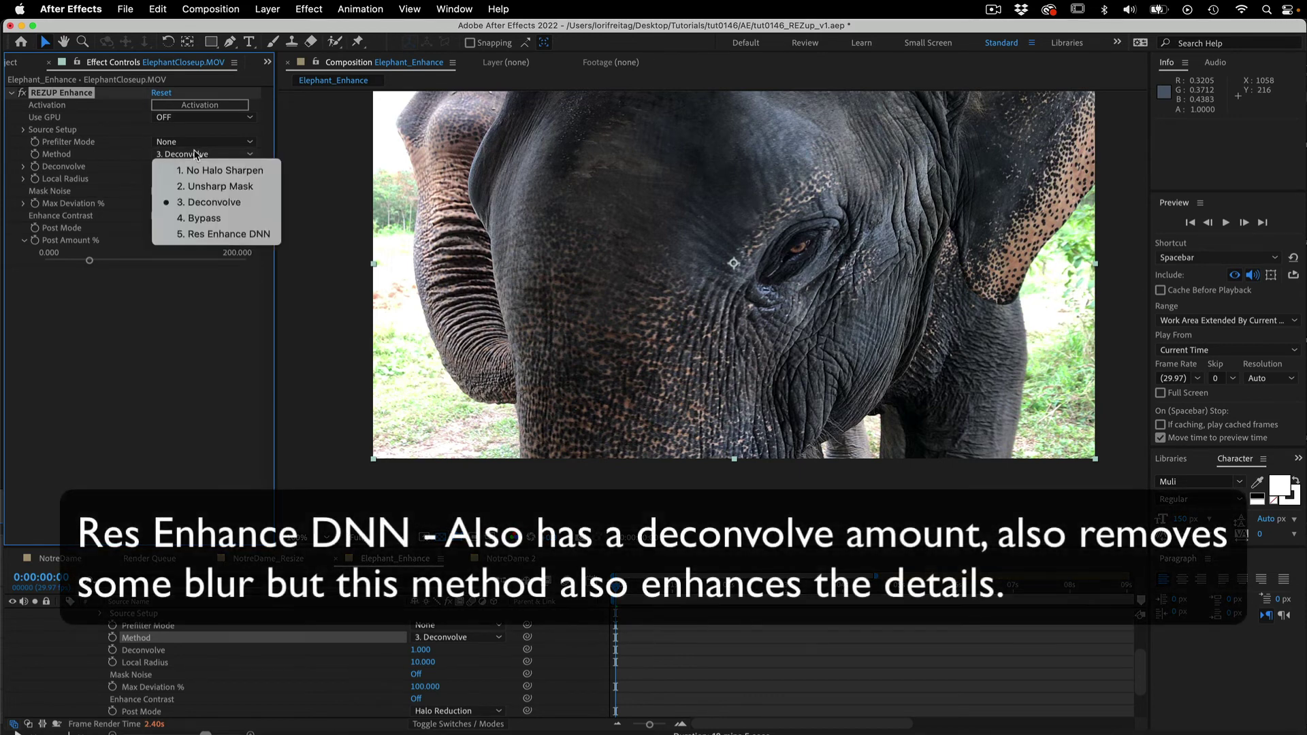
left_click(204, 234)
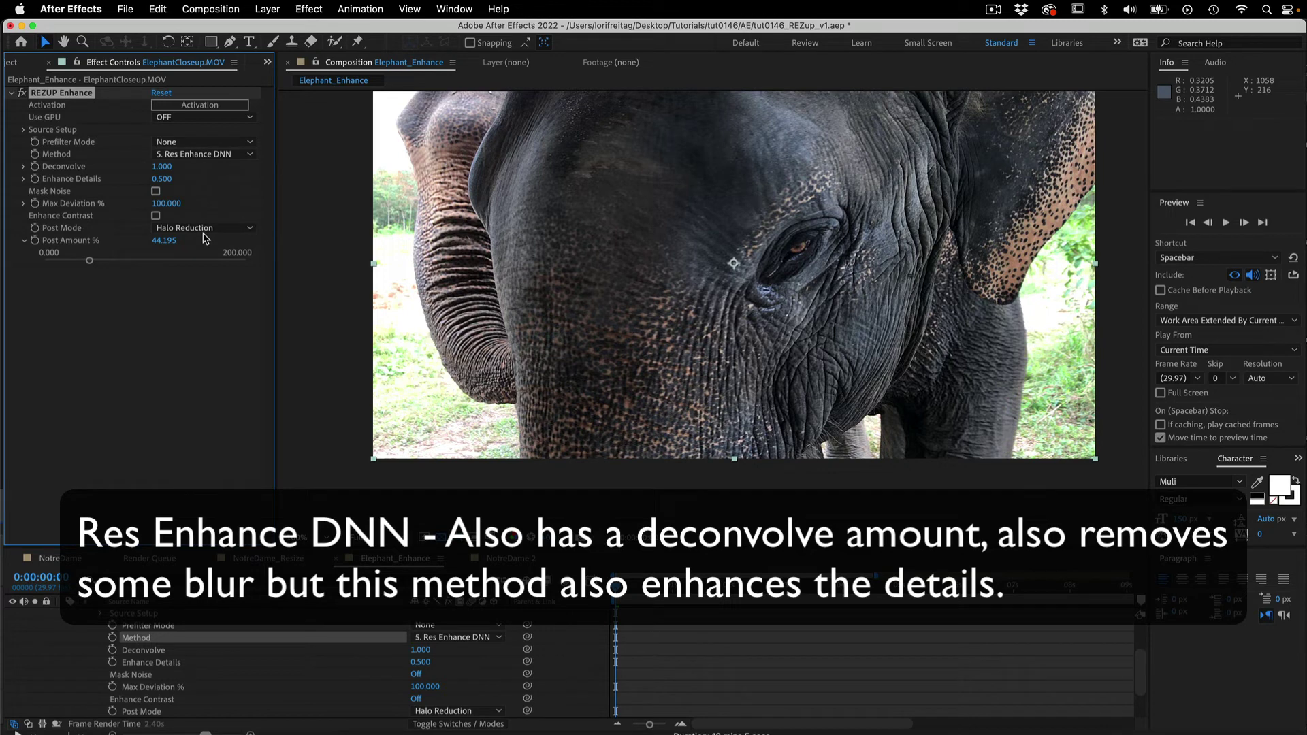
left_click(24, 166)
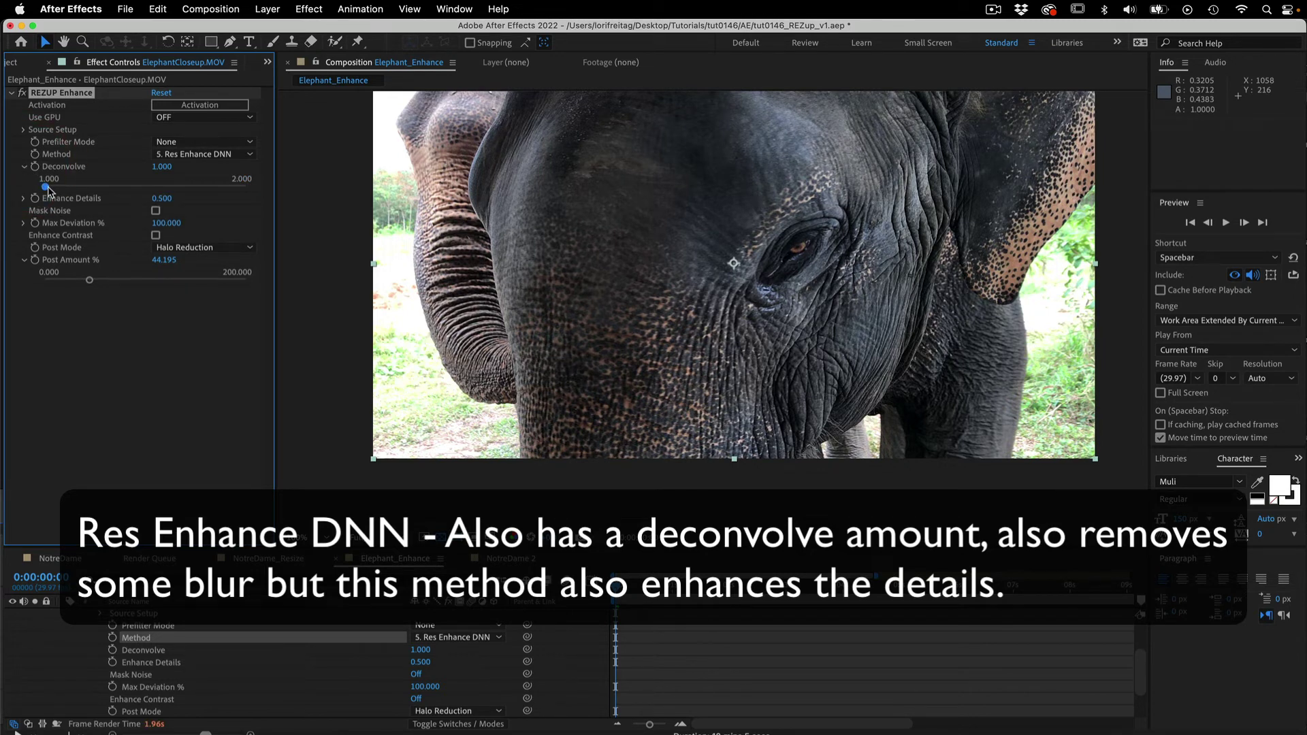
left_click_drag(47, 190, 87, 200)
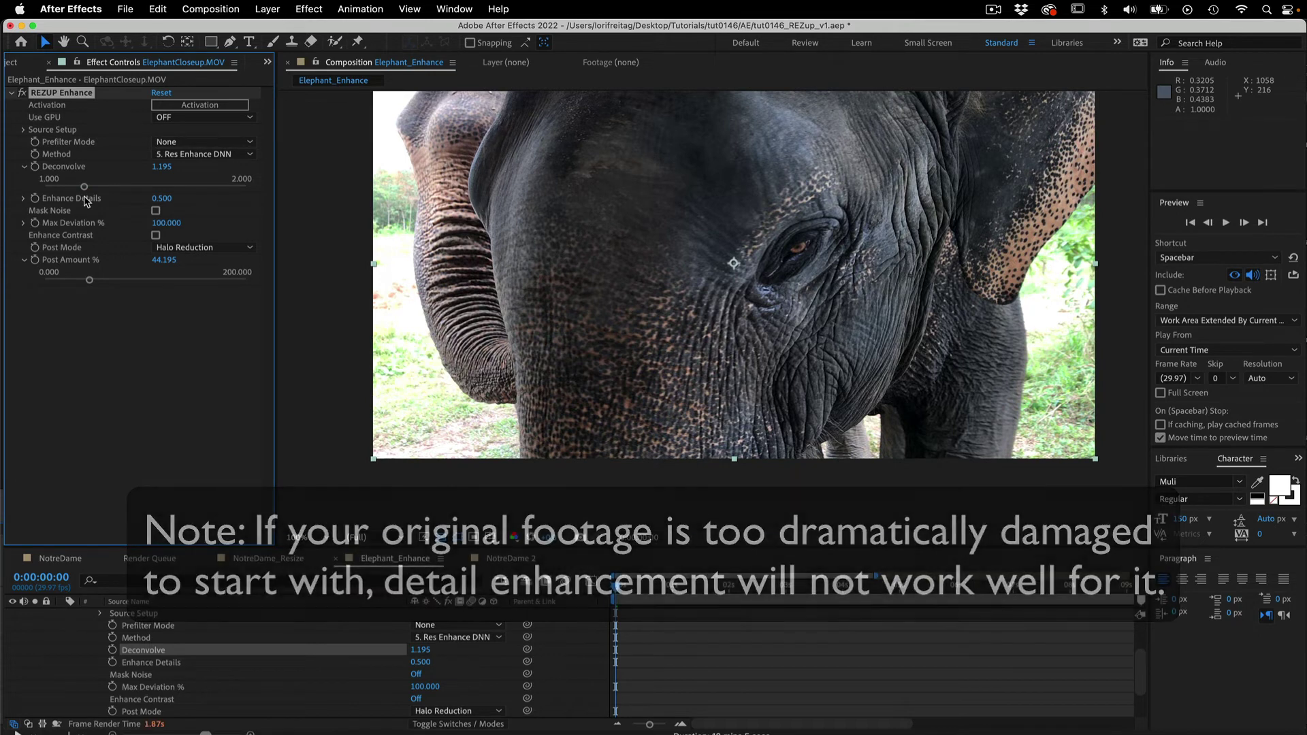
left_click(177, 156)
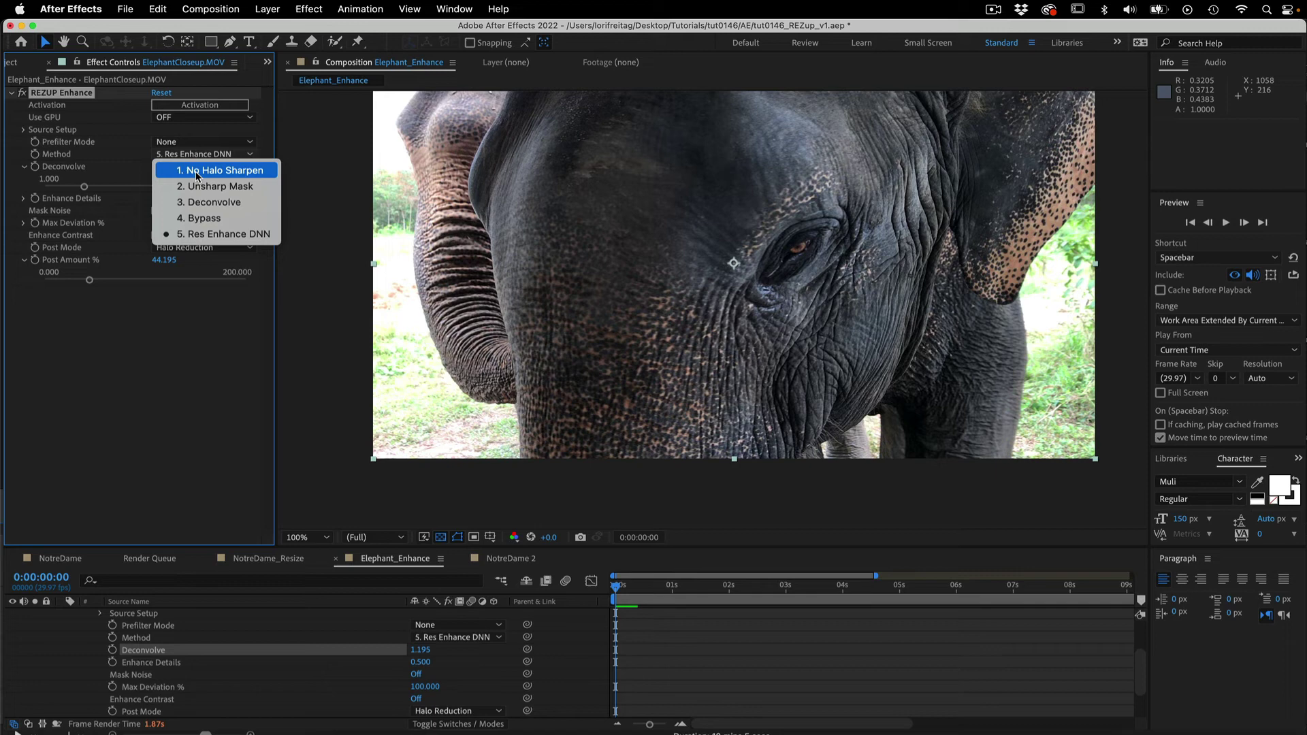
Turn on Mask Noise and set Max Deviation % to 95.880.
key("Escape")
left_click(155, 211)
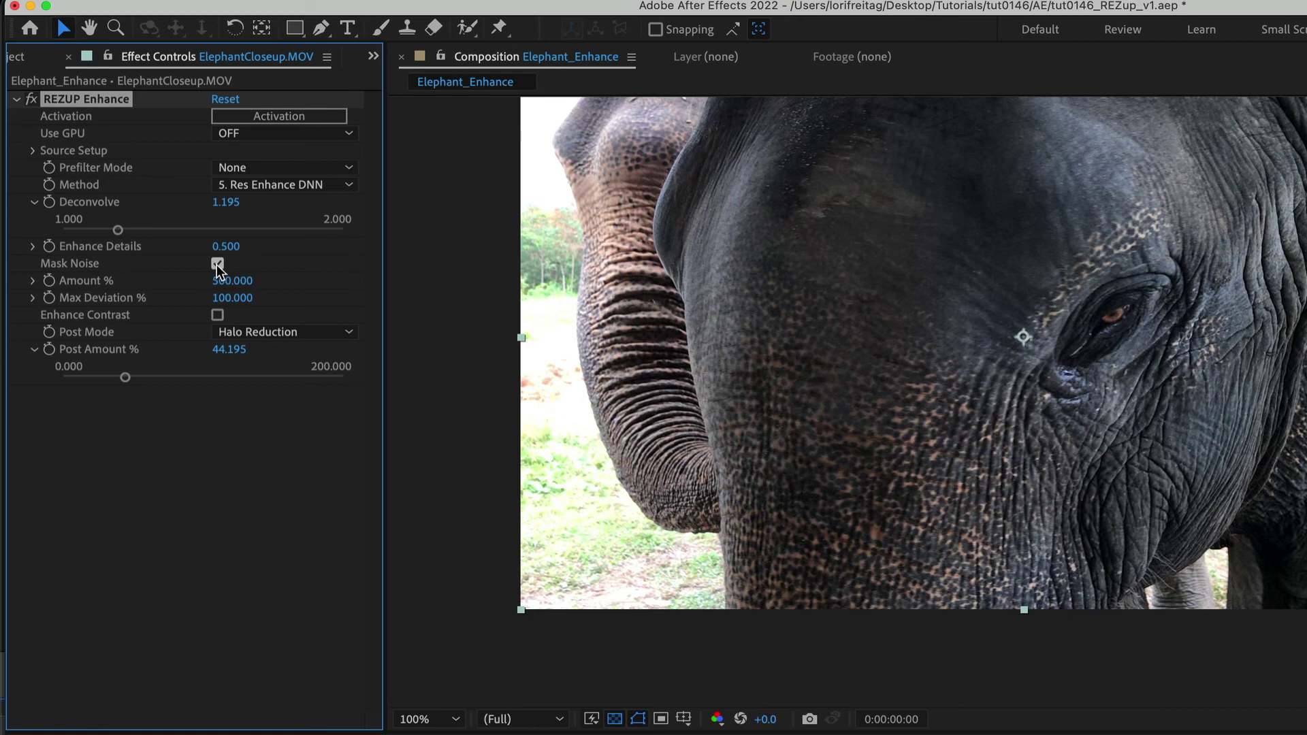
left_click(32, 280)
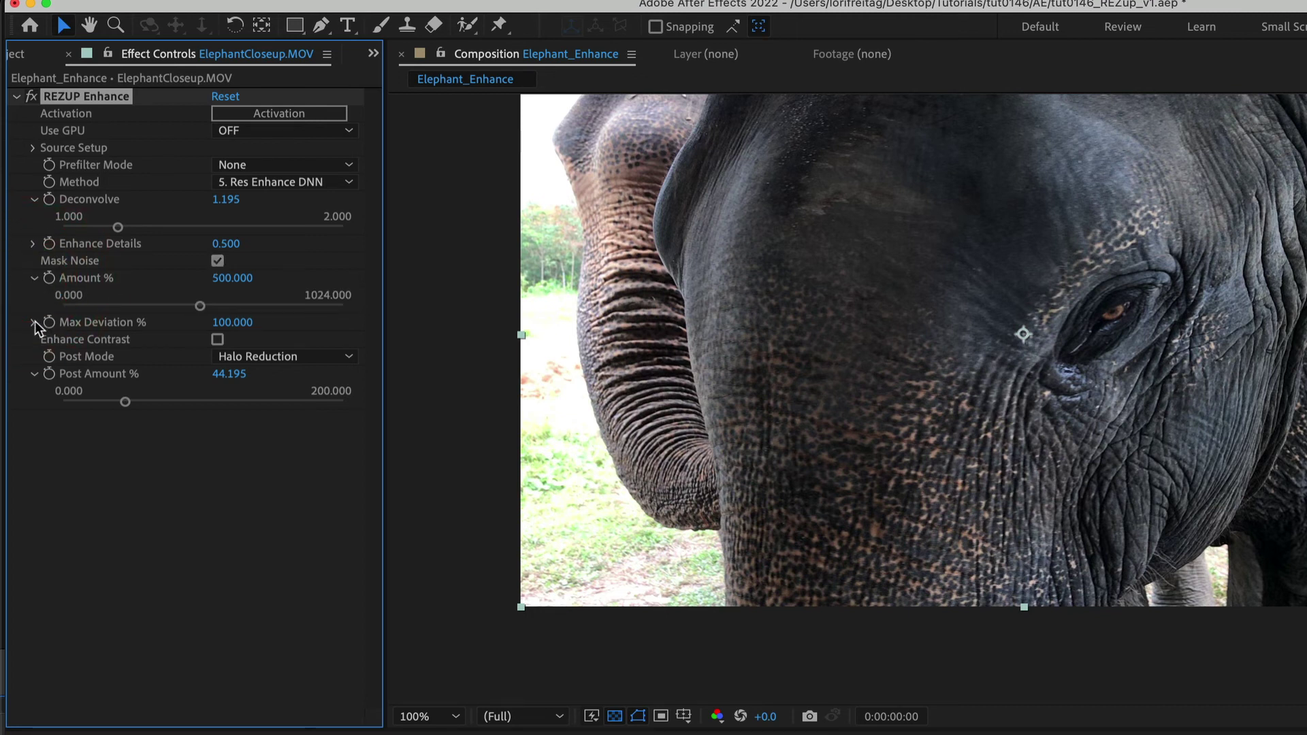
left_click(34, 324)
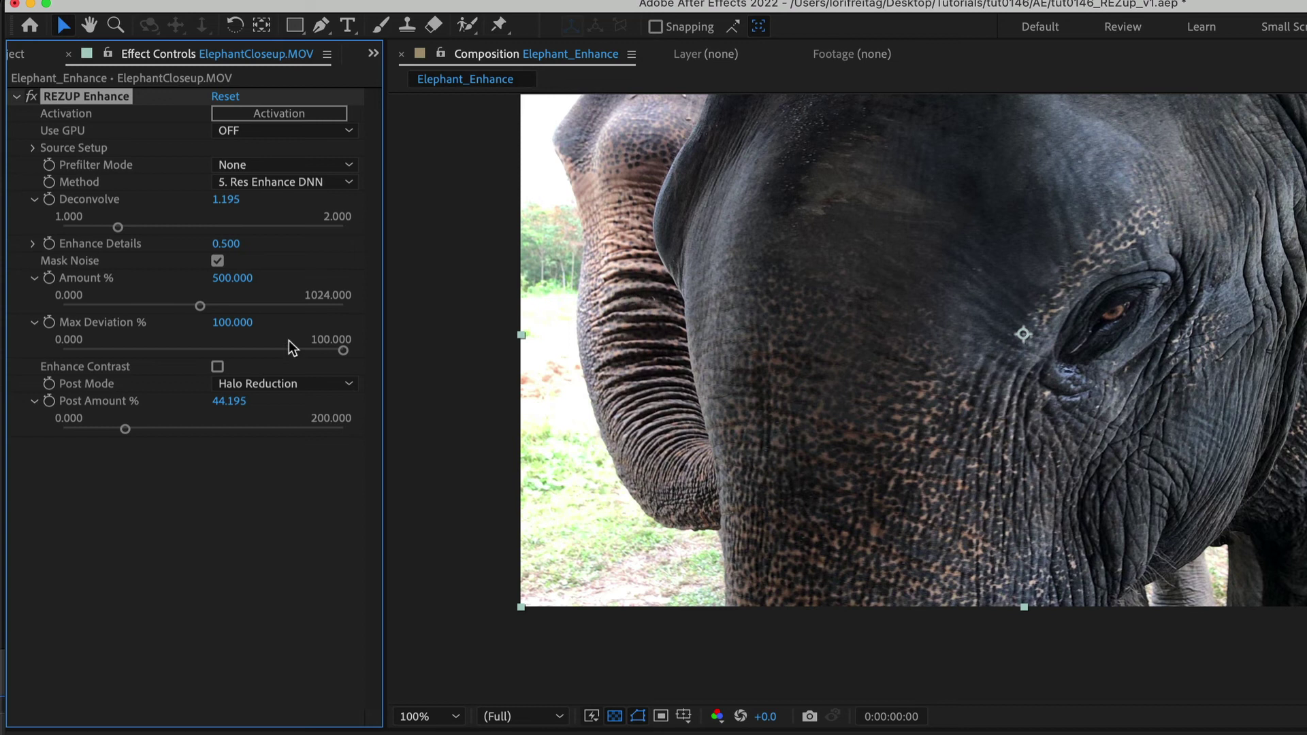
left_click_drag(343, 354, 334, 356)
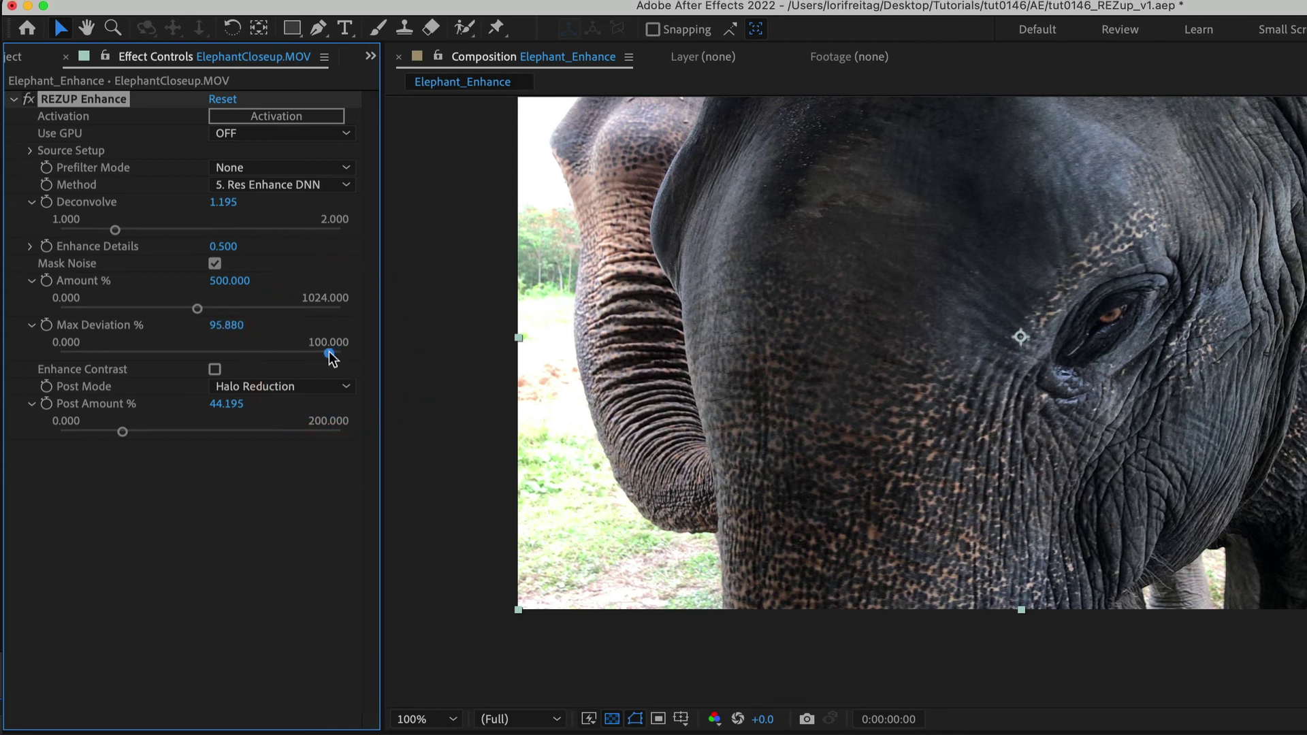
Enable Enhance Contrast with Contrast Mode kept on Lift.
left_click(215, 370)
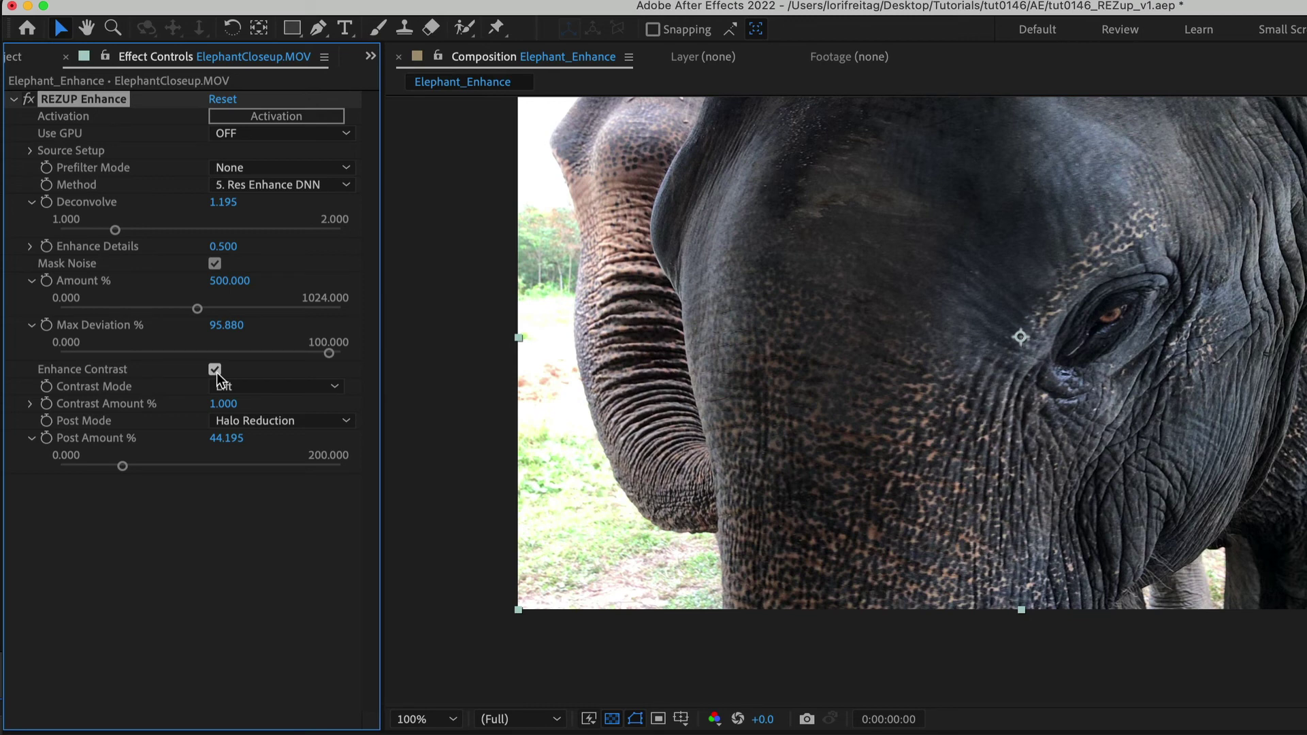
left_click(272, 385)
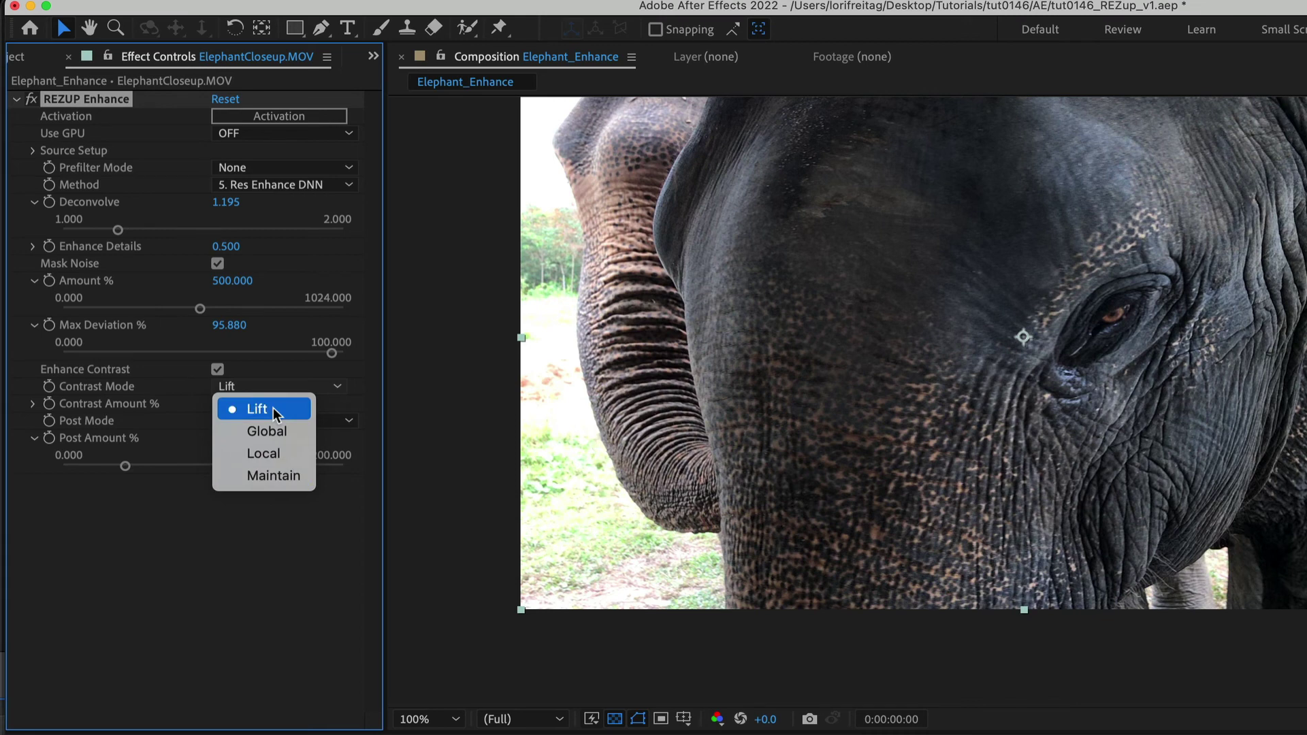
left_click(273, 408)
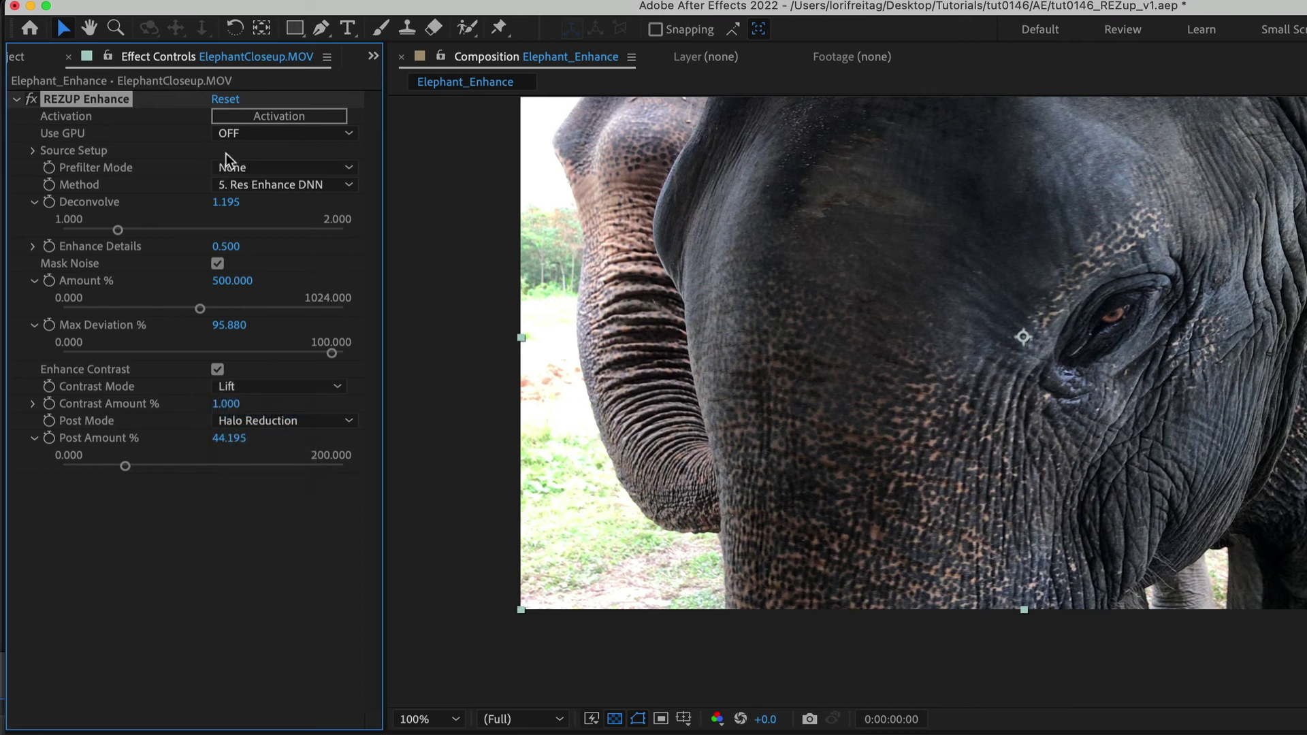
Use Source is Soft prefiltering, enable Compute over range (-0.500 to 1.500), keep Halo Reduction.
left_click(264, 185)
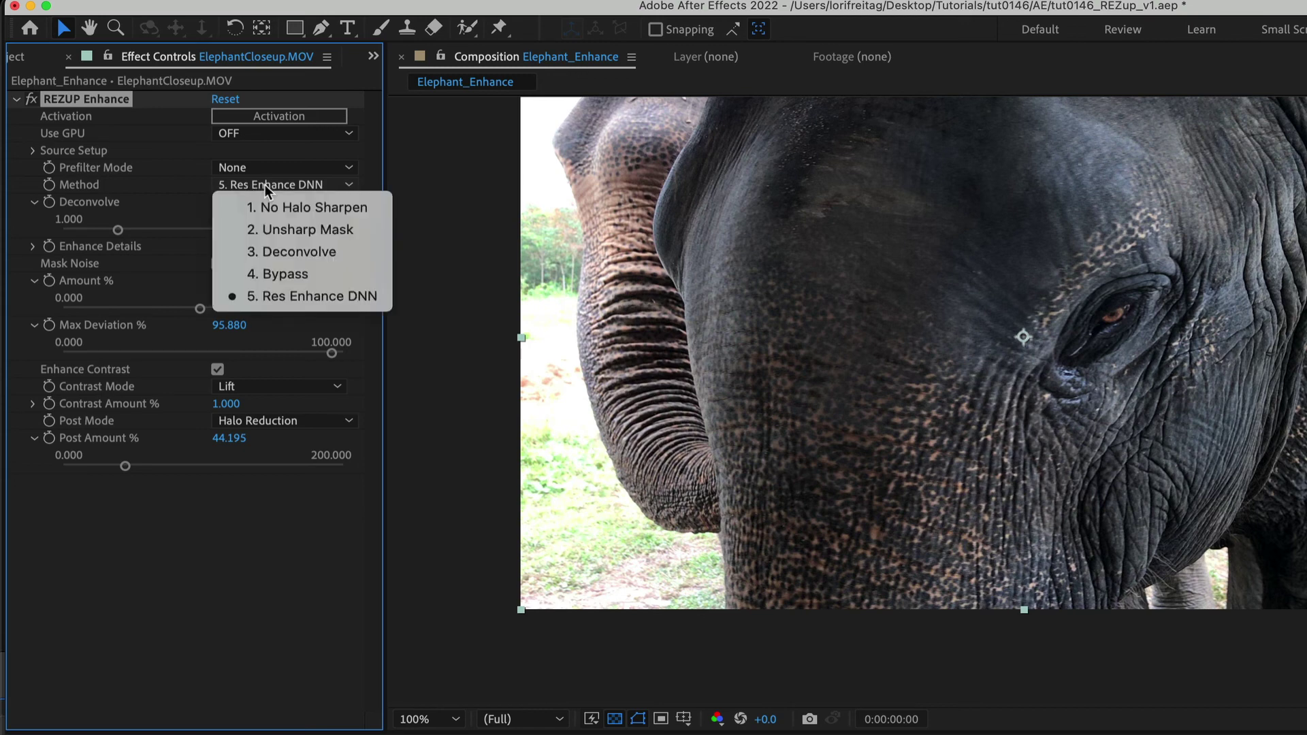
left_click(289, 298)
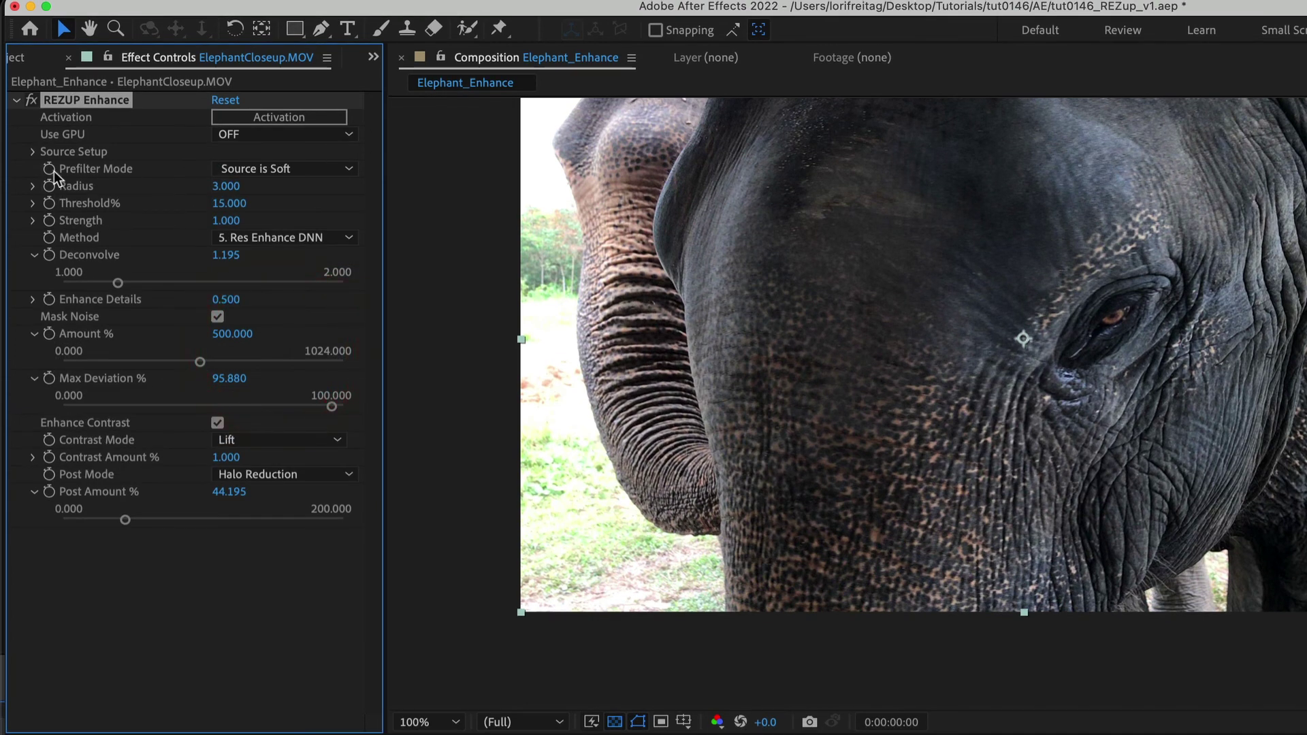
left_click(31, 151)
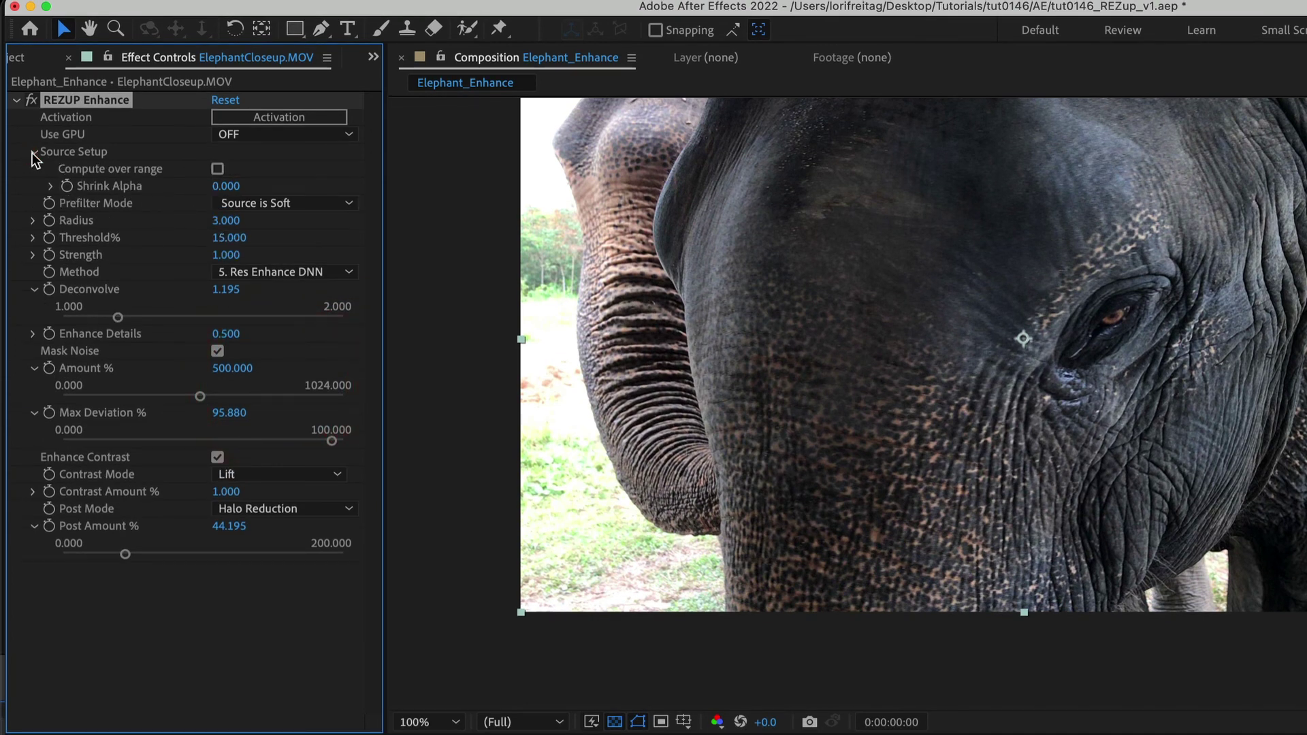
left_click(218, 169)
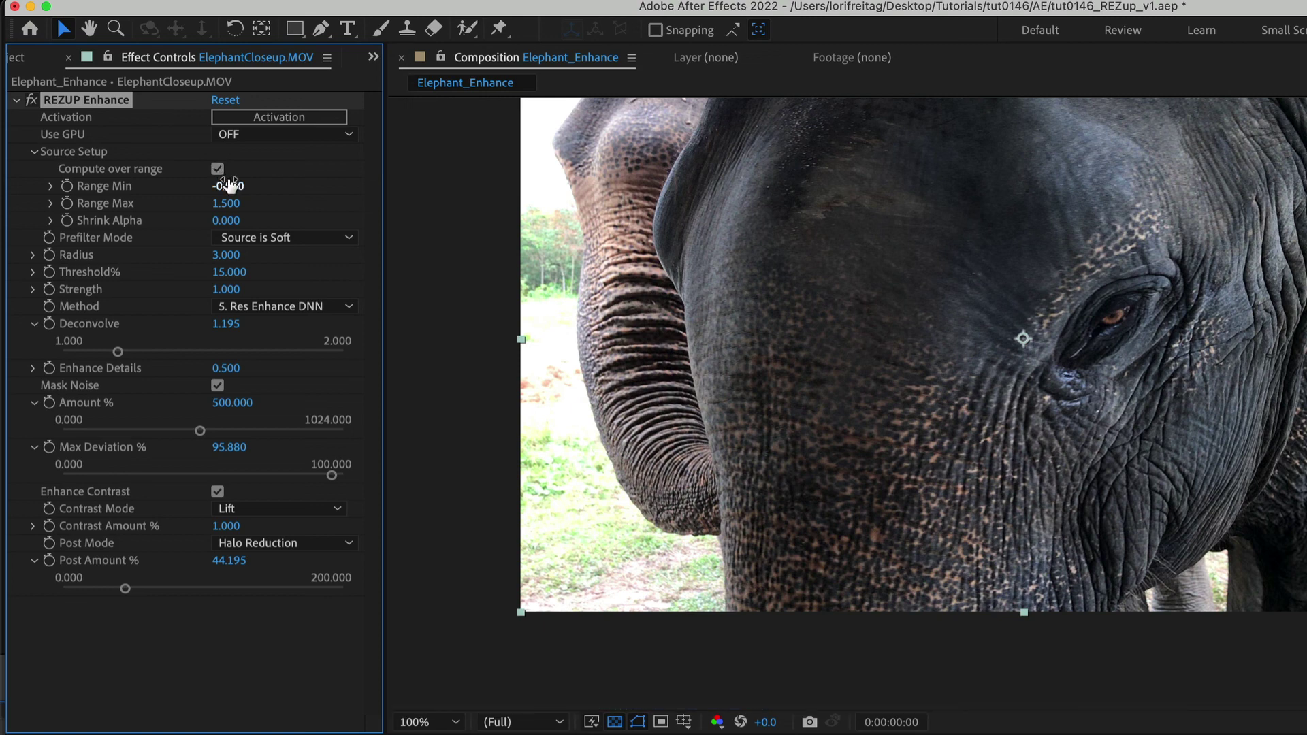
left_click(267, 541)
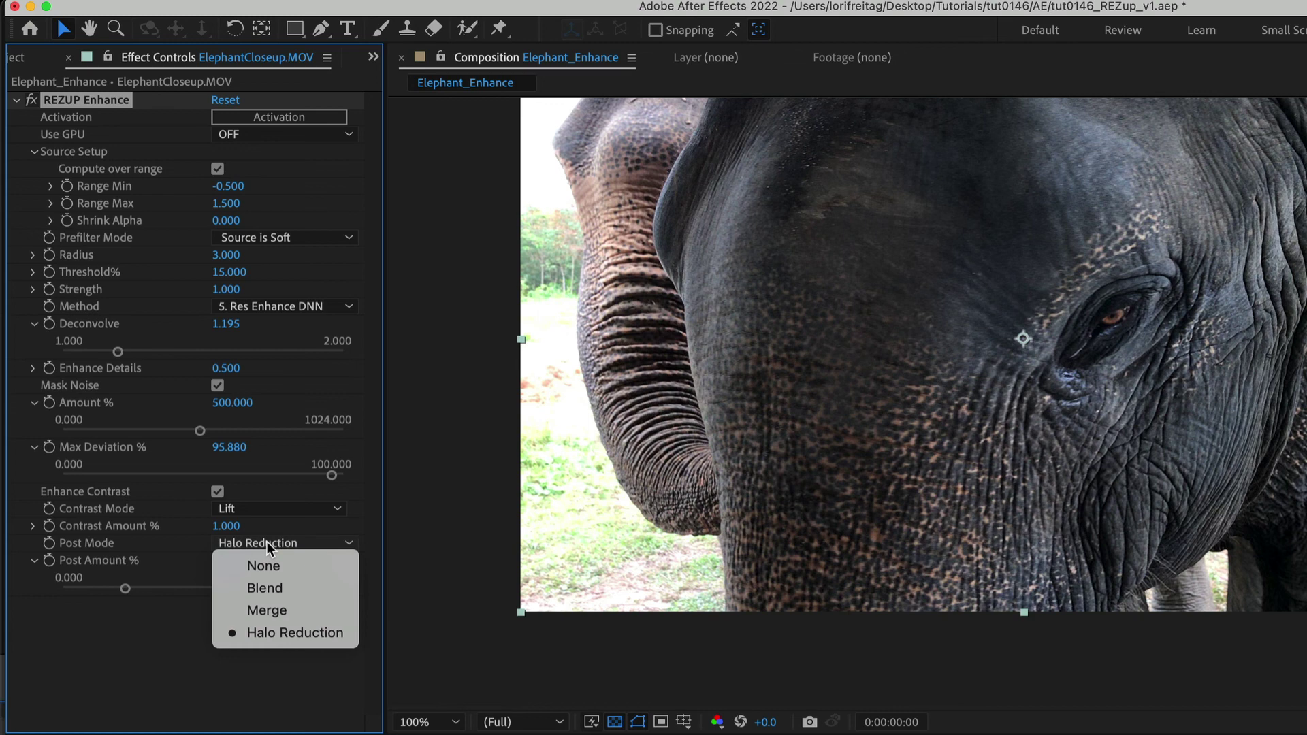
left_click(268, 631)
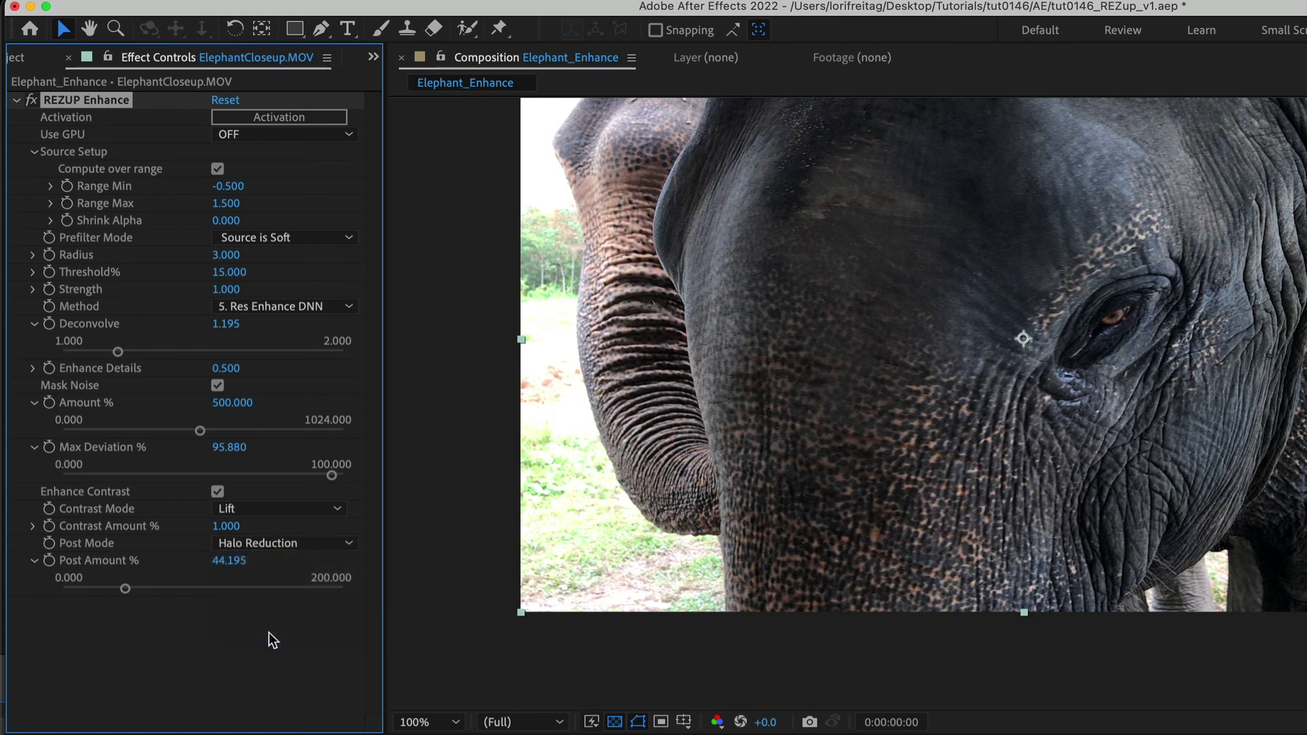